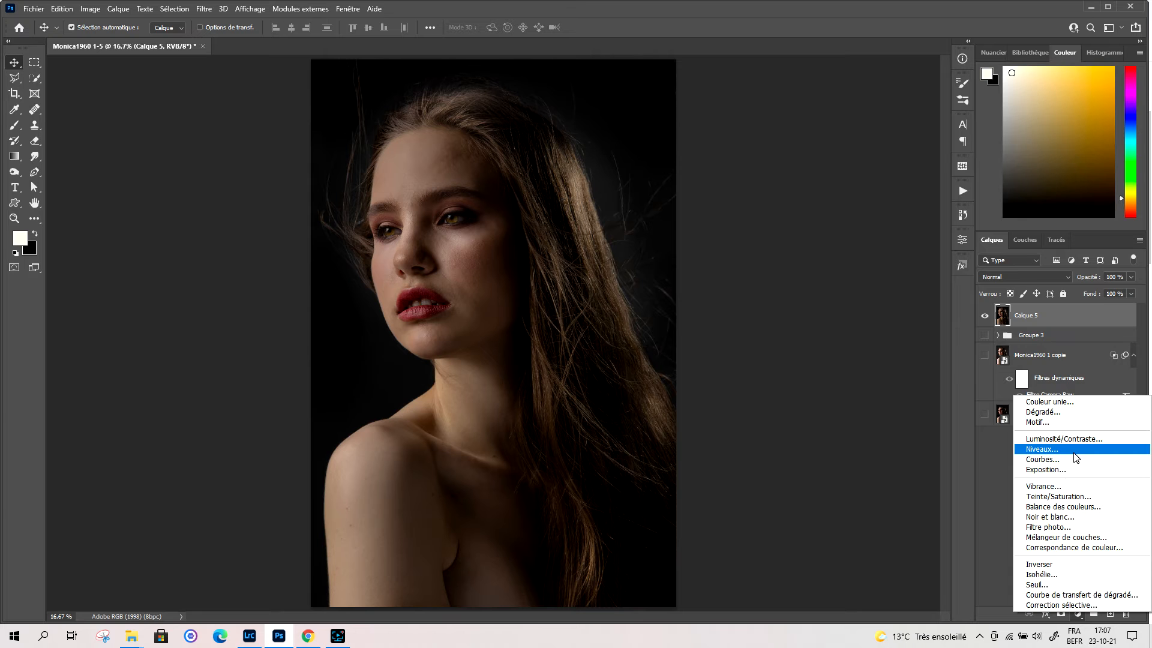
# - Add a Levels adjustment layer above Calque 5, raising the shadow input to 40 and the midtones to 1.43
pyautogui.click(1074, 451)
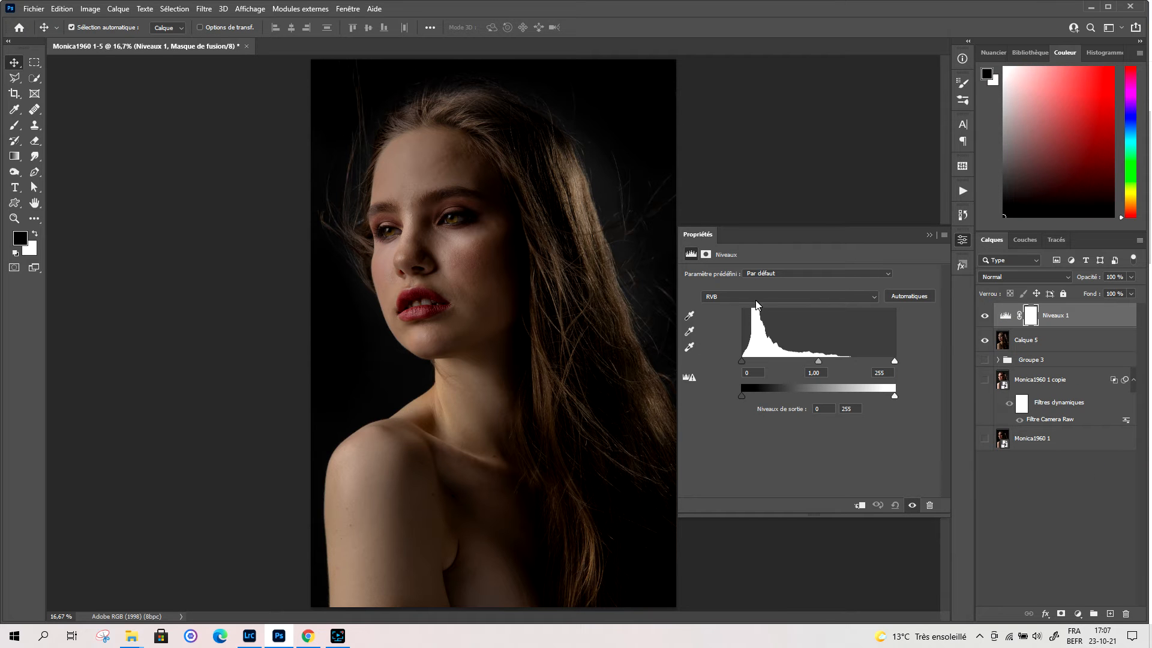
pyautogui.click(742, 362)
pyautogui.moveTo(742, 362); pyautogui.dragTo(757, 359)
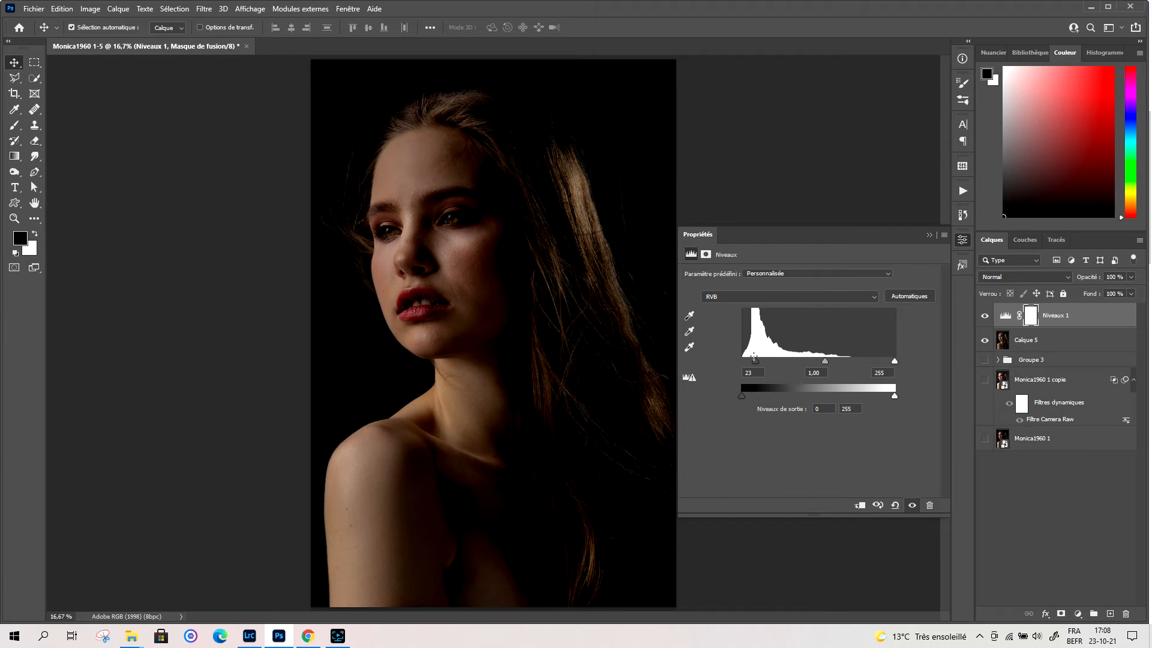
pyautogui.moveTo(754, 360)
pyautogui.mouseDown()
pyautogui.moveTo(741, 361)
pyautogui.moveTo(754, 361)
pyautogui.mouseUp()
pyautogui.moveTo(754, 362); pyautogui.dragTo(815, 362)
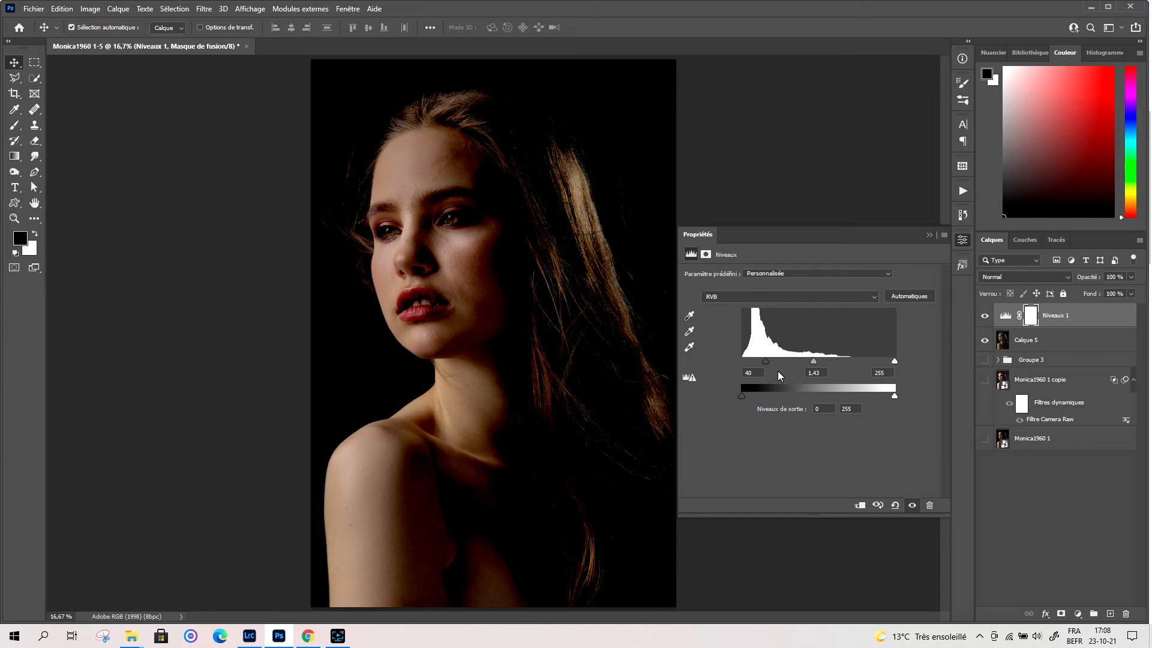
# - Set the Levels shadow input to 0 and midtones to 1.11, trying the highlight input at 205 and restoring it to 255
pyautogui.moveTo(764, 361); pyautogui.dragTo(743, 360)
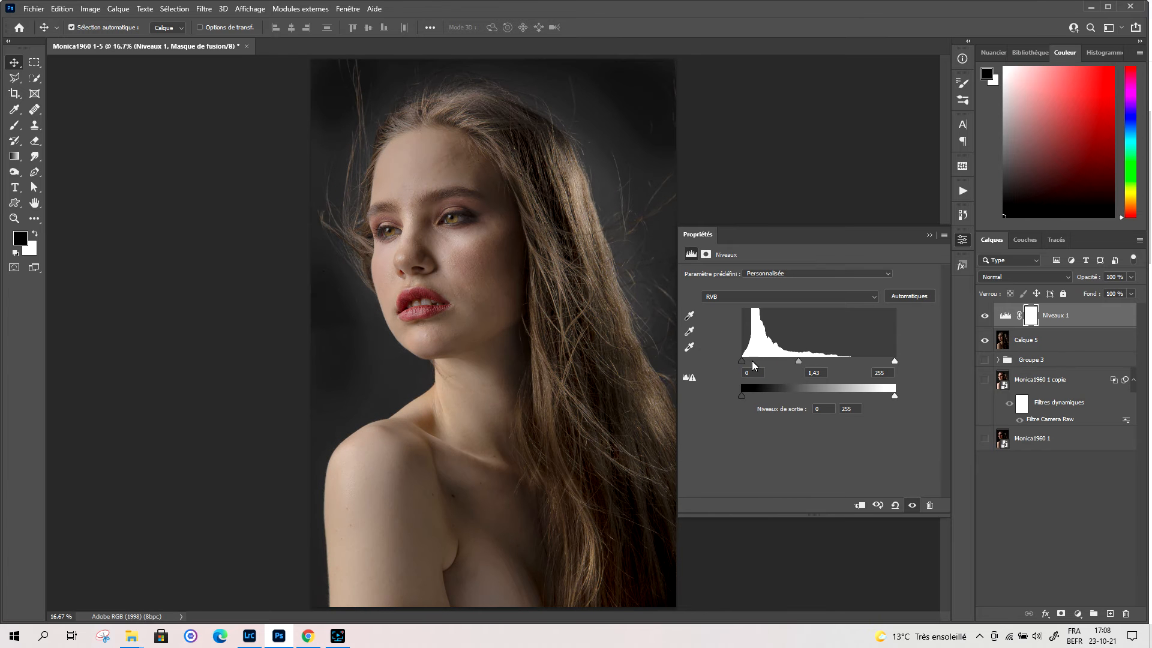
pyautogui.moveTo(799, 362)
pyautogui.mouseDown()
pyautogui.moveTo(832, 359)
pyautogui.moveTo(776, 361)
pyautogui.moveTo(823, 362)
pyautogui.moveTo(812, 360)
pyautogui.mouseUp()
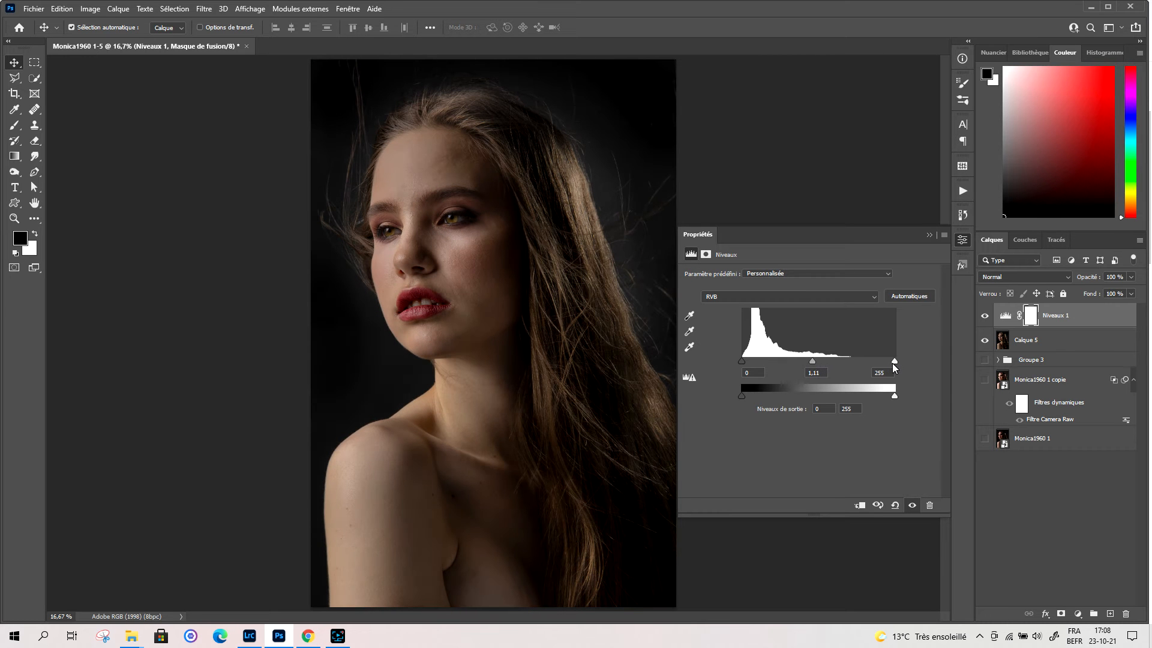
pyautogui.moveTo(893, 363); pyautogui.dragTo(865, 363)
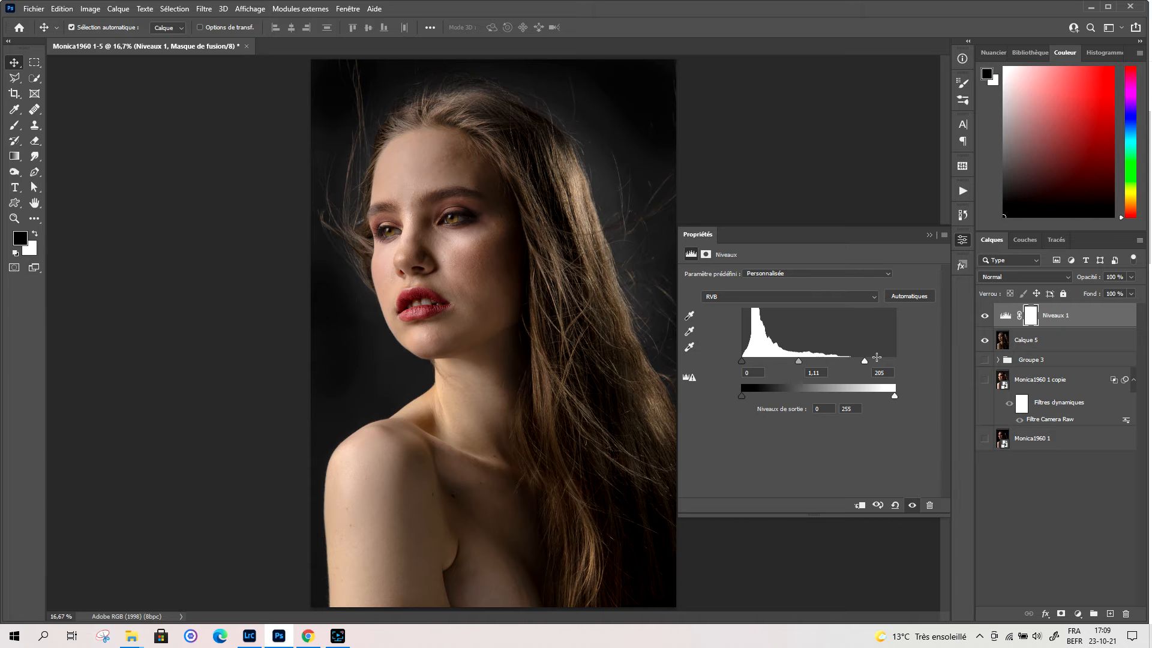
pyautogui.moveTo(866, 361); pyautogui.dragTo(895, 362)
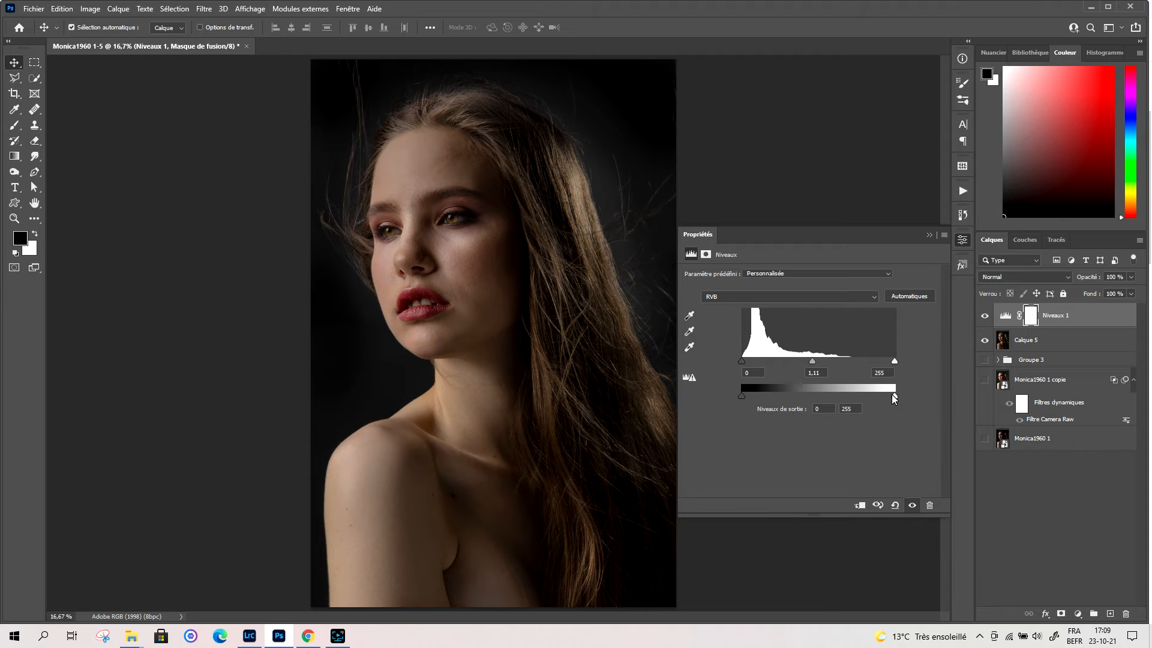
# - Try lowering the white output level to 225 and return it to 255
pyautogui.moveTo(893, 395); pyautogui.dragTo(891, 397)
pyautogui.moveTo(888, 395); pyautogui.dragTo(877, 396)
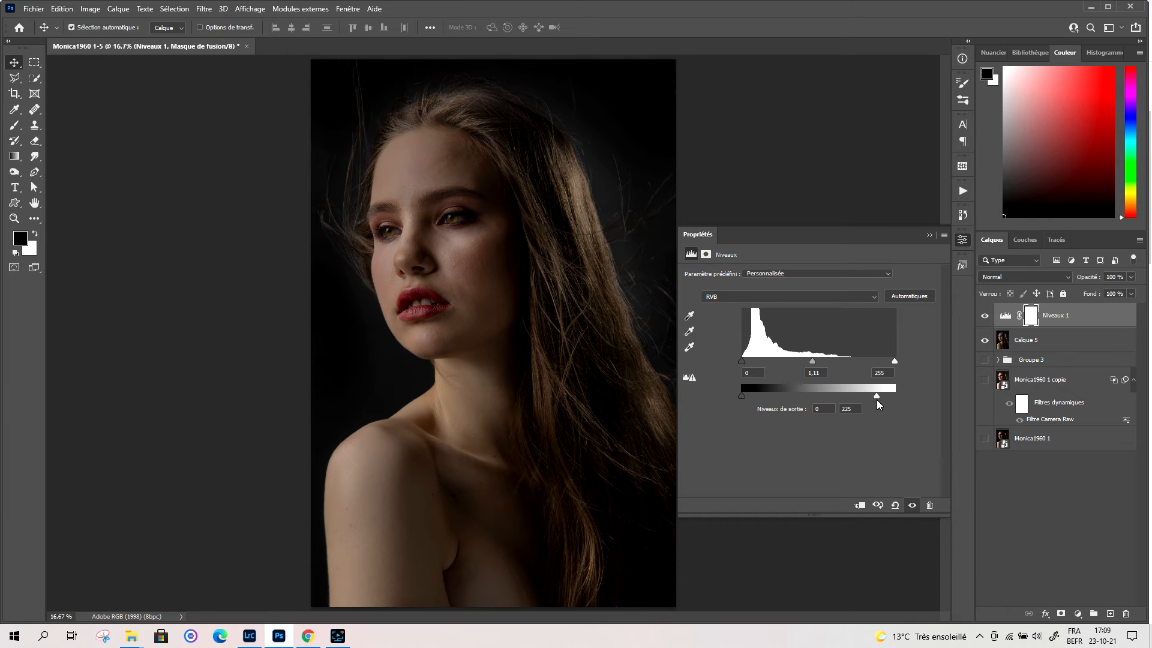
pyautogui.moveTo(876, 397); pyautogui.dragTo(896, 397)
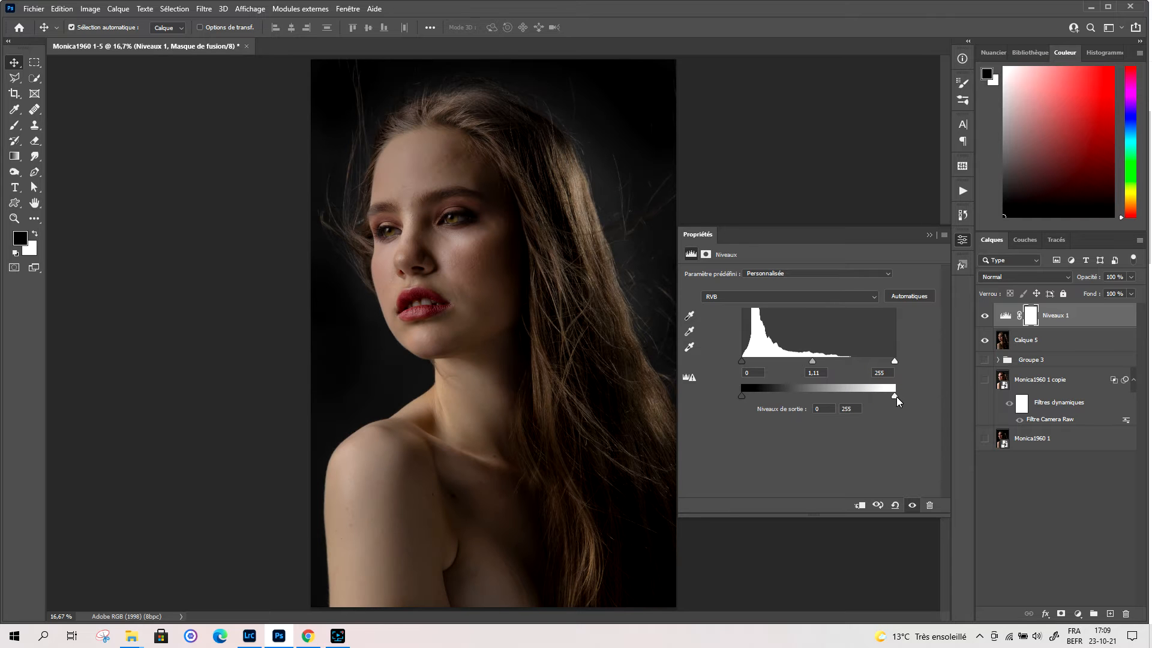
# - Try raising the black output level to 11 and 55, and return it to 0
pyautogui.click(743, 396)
pyautogui.moveTo(743, 396); pyautogui.dragTo(749, 396)
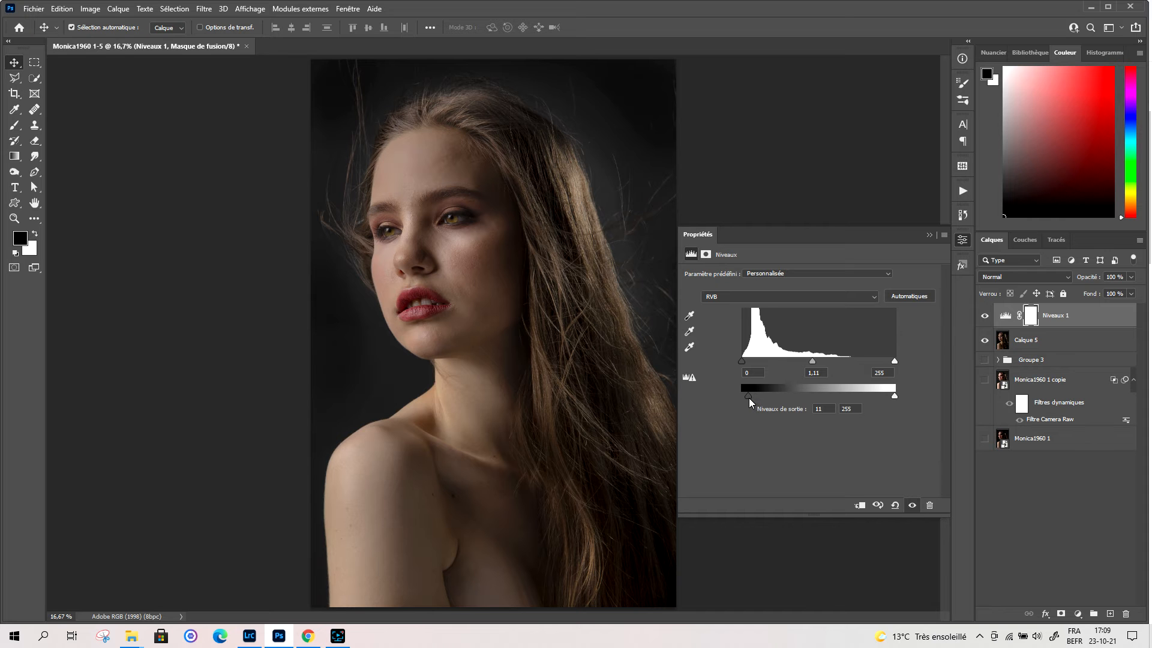
pyautogui.moveTo(748, 399); pyautogui.dragTo(742, 400)
pyautogui.moveTo(747, 398); pyautogui.dragTo(775, 398)
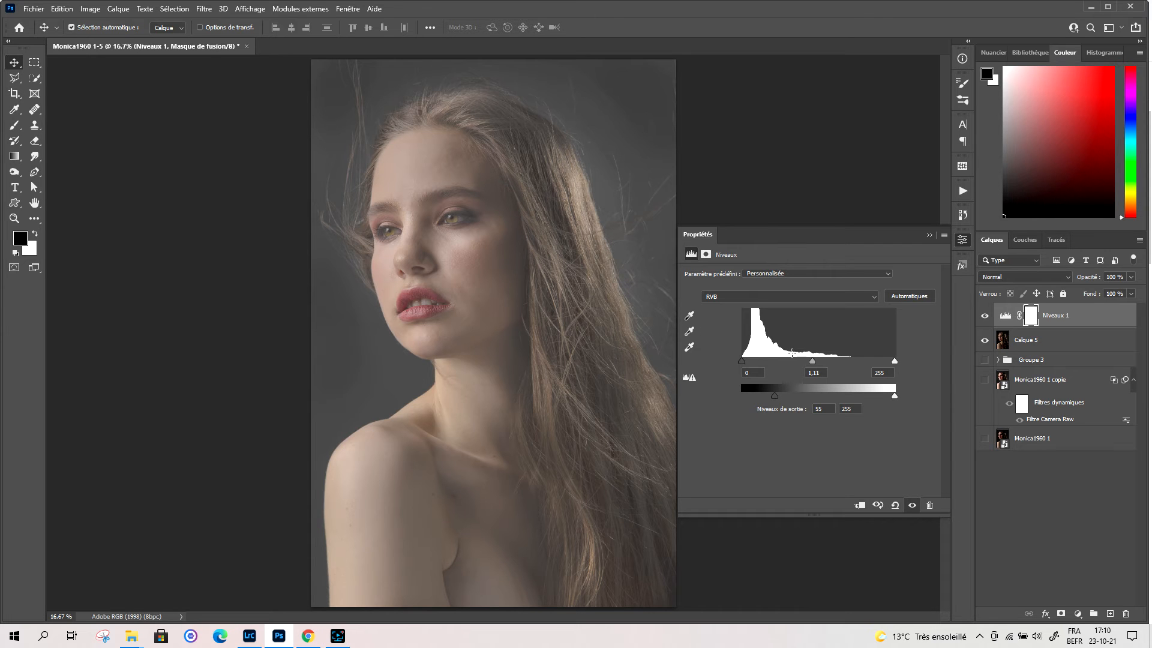
pyautogui.moveTo(775, 394); pyautogui.dragTo(742, 399)
# - Set the Levels white output to 150, collapse the adjustment's settings and display the image histogram
pyautogui.moveTo(894, 396); pyautogui.dragTo(840, 397)
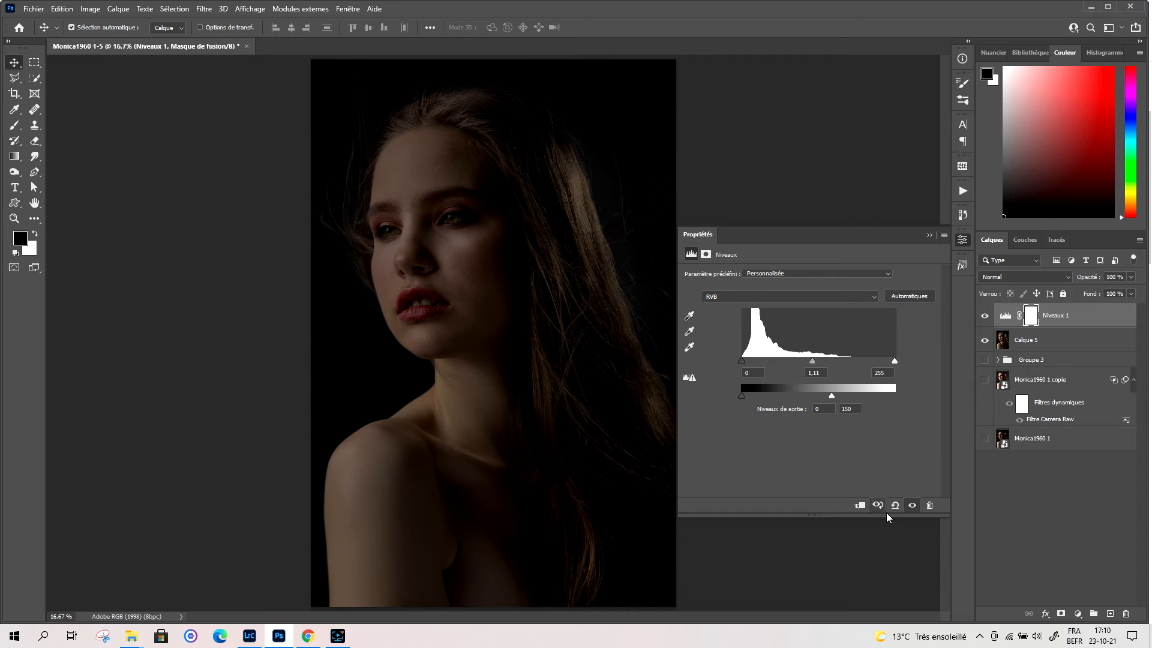
pyautogui.click(929, 236)
pyautogui.click(348, 8)
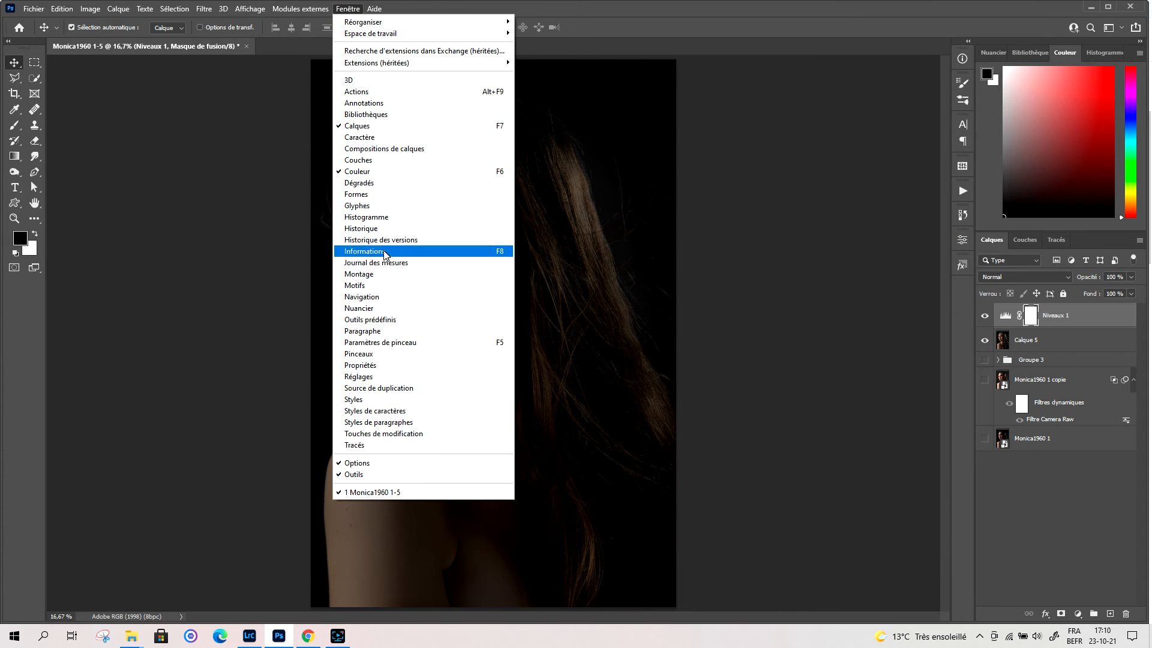
pyautogui.click(378, 217)
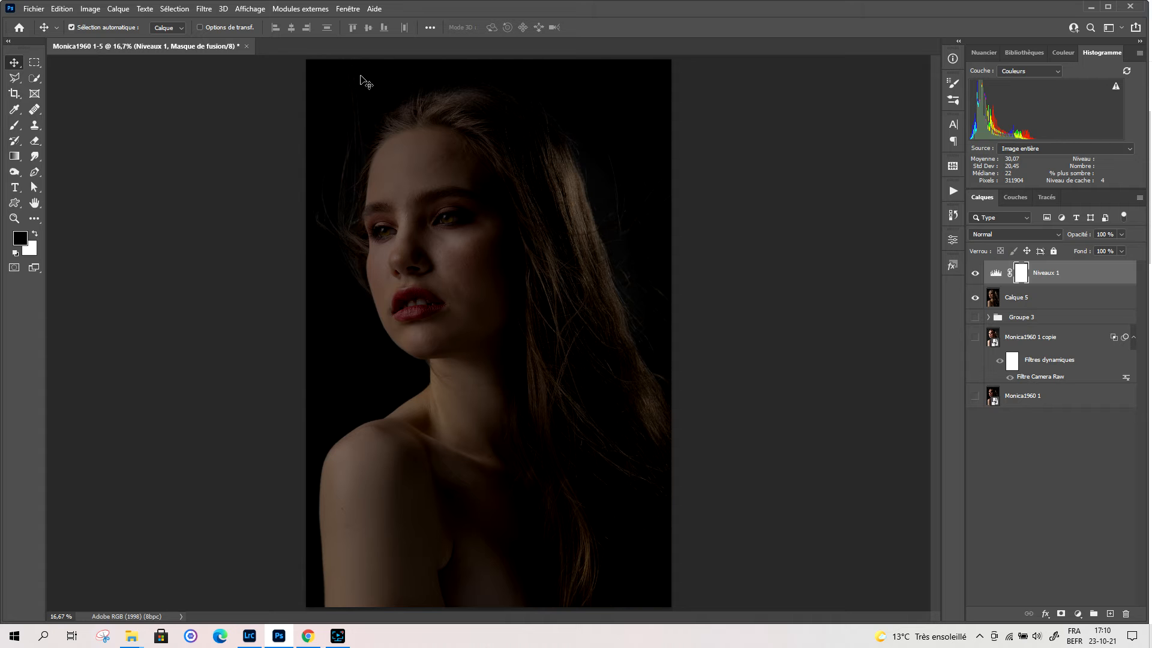
# - Try painting black over both eyes on the Niveaux 1 mask with the Brush at 70% flow, undoing the last stroke
pyautogui.click(15, 125)
pyautogui.moveTo(440, 221)
pyautogui.mouseDown()
pyautogui.moveTo(457, 217)
pyautogui.moveTo(374, 231)
pyautogui.mouseUp()
pyautogui.moveTo(382, 233)
pyautogui.mouseDown()
pyautogui.moveTo(393, 238)
pyautogui.moveTo(381, 231)
pyautogui.mouseUp()
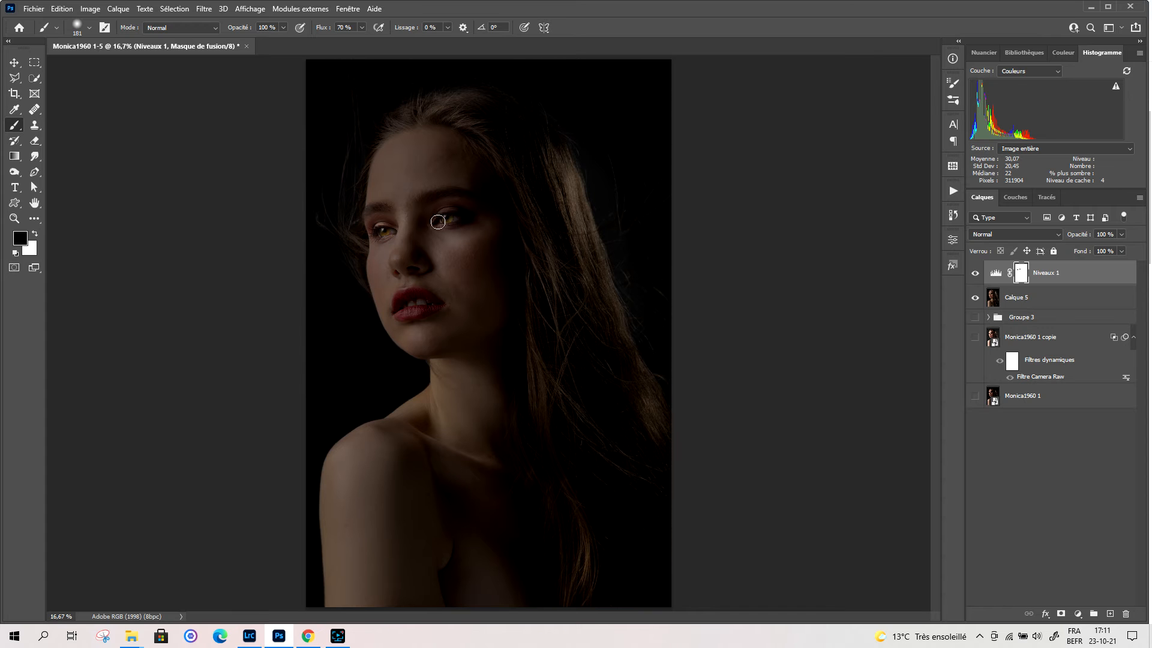
pyautogui.moveTo(461, 240)
pyautogui.mouseDown()
pyautogui.moveTo(435, 232)
pyautogui.moveTo(462, 227)
pyautogui.moveTo(439, 234)
pyautogui.moveTo(463, 222)
pyautogui.moveTo(436, 214)
pyautogui.mouseUp()
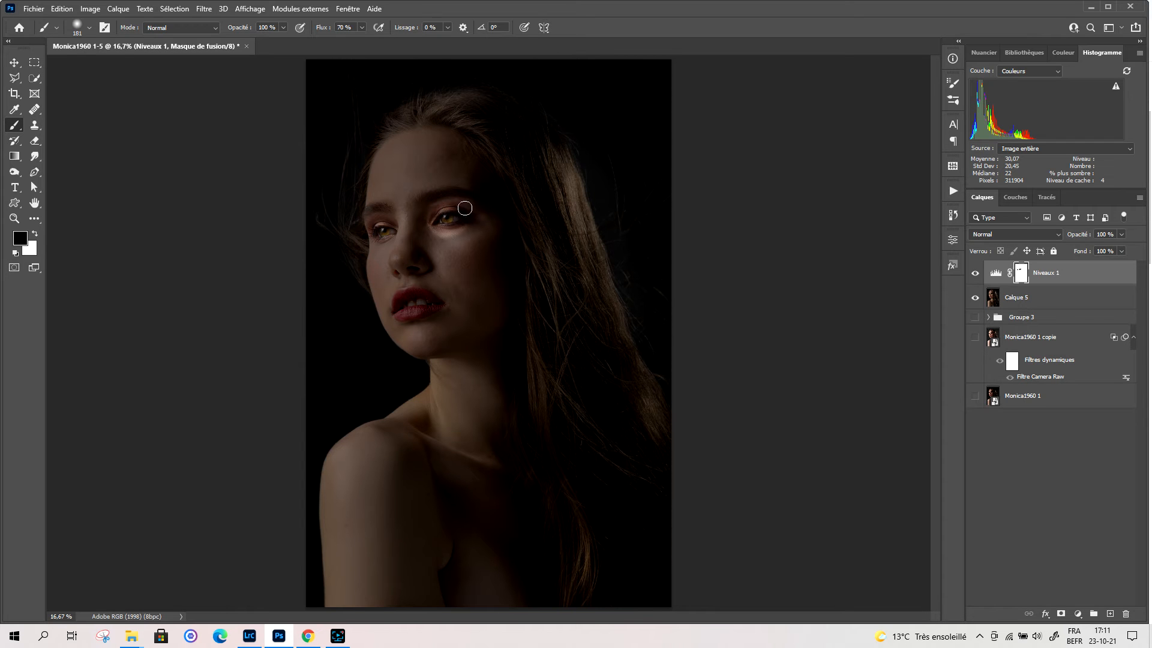
pyautogui.hotkey('ctrl', 'z')
# - Set the brush flow to 20% and undo the recent strokes over the eyes
pyautogui.hotkey('shift', '2')
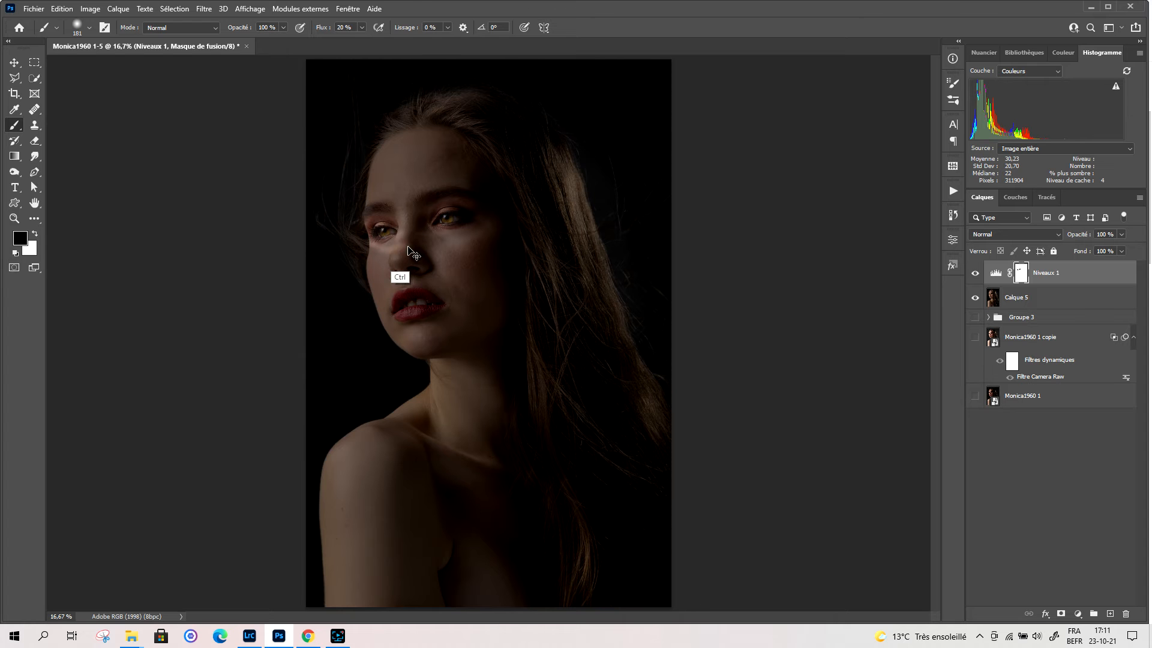
pyautogui.hotkey('ctrl', 'z')
pyautogui.hotkey('ctrl', 'z')
pyautogui.hotkey('ctrl', 'z')
pyautogui.hotkey('ctrl', 'z')
# - Paint around the eyes on the Niveaux 1 mask, set the brush flow to 10% and compare with the layer hidden and shown
pyautogui.moveTo(371, 248); pyautogui.dragTo(385, 244)
pyautogui.hotkey('shift', '1')
pyautogui.click(974, 273)
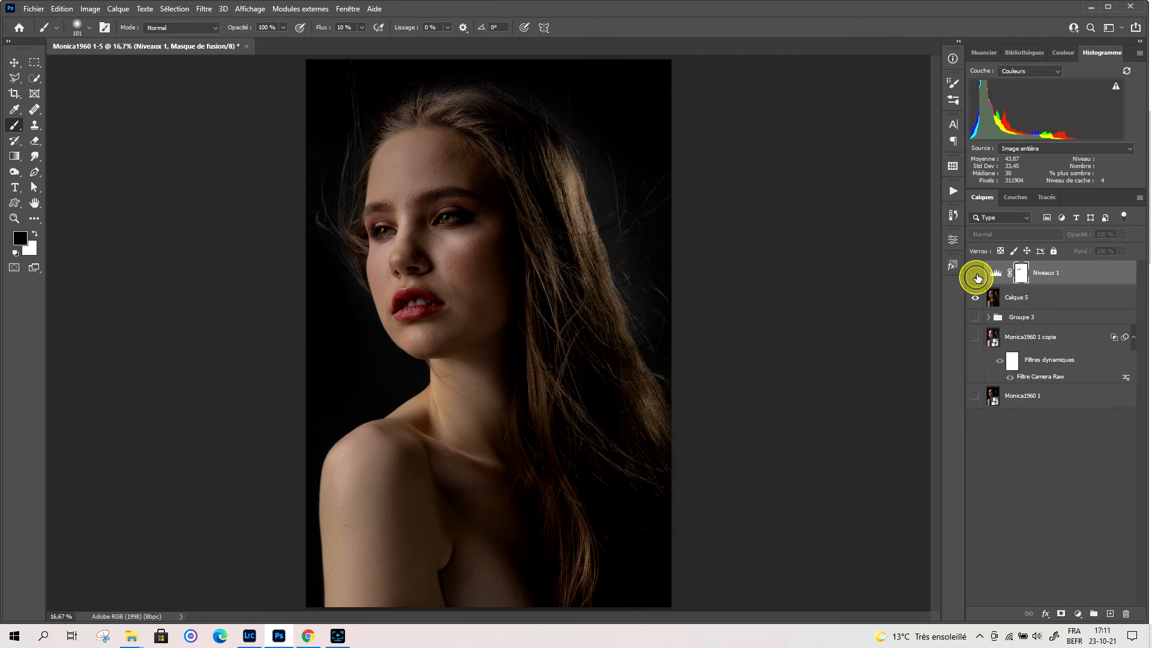
pyautogui.click(975, 274)
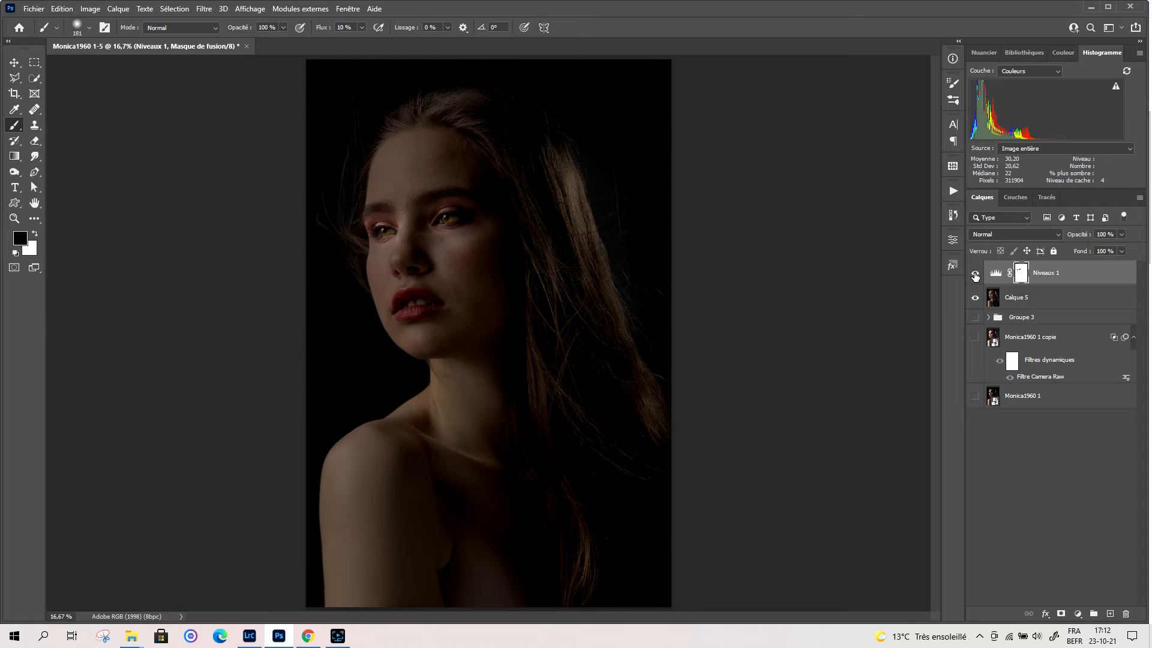
# - Load the Niveaux 1 mask as a selection and clear the painted areas from the mask
pyautogui.click(1018, 277)
pyautogui.click(1020, 279)
pyautogui.press('ctrl')
pyautogui.keyDown('ctrl'); pyautogui.click(1010, 275); pyautogui.keyUp('ctrl')
pyautogui.press('Delete')
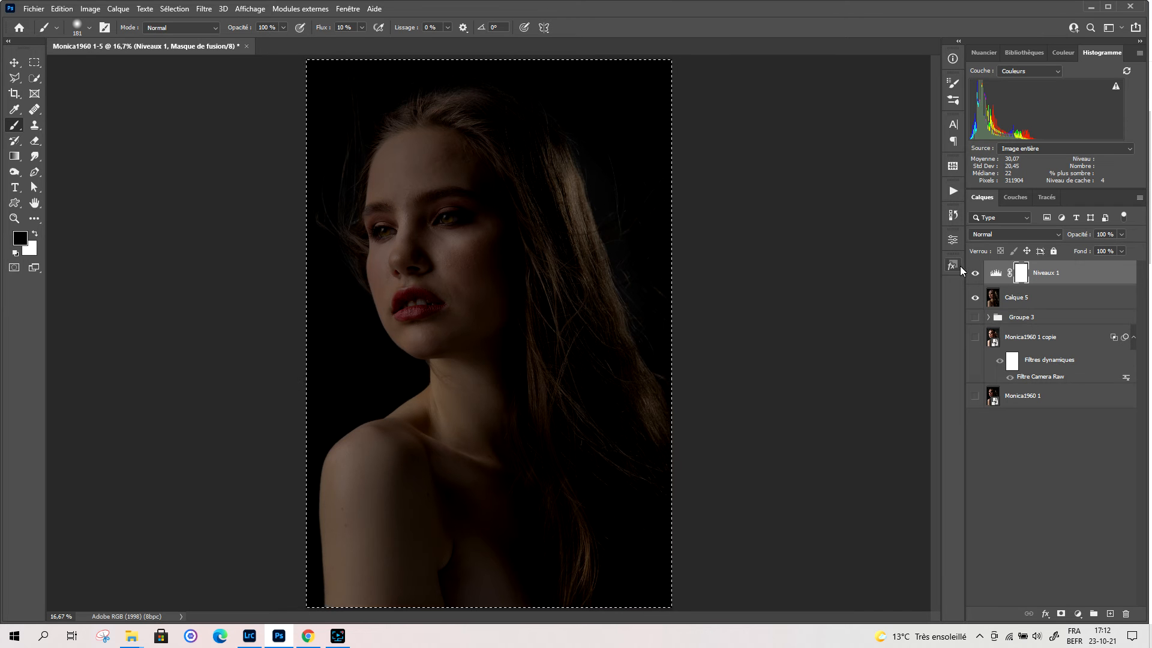
# - Reopen the Niveaux 1 settings and try the presets Augmenter le contraste 1, 2 and 3 in turn
pyautogui.click(996, 273)
pyautogui.doubleClick(996, 273)
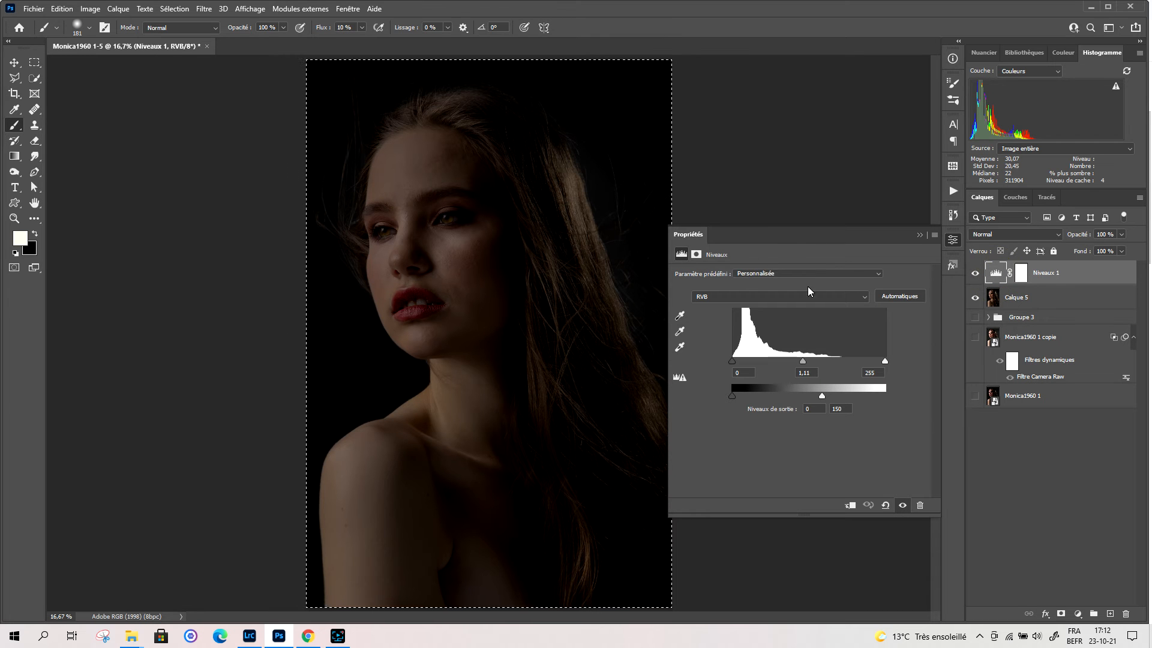
pyautogui.click(878, 273)
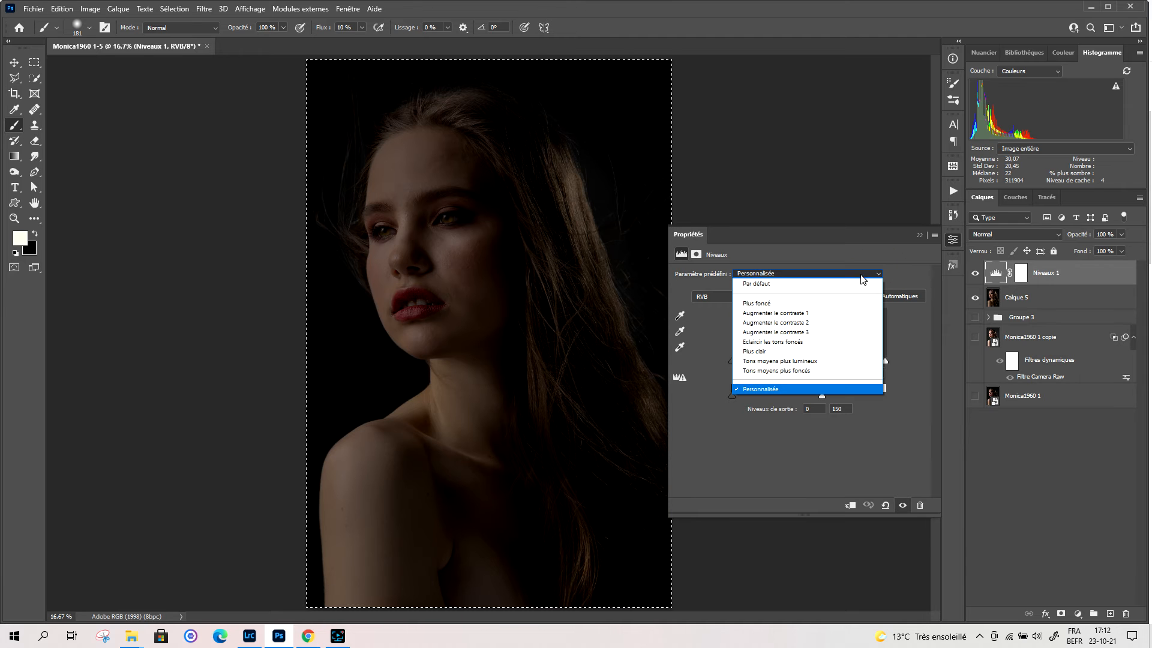
pyautogui.click(817, 316)
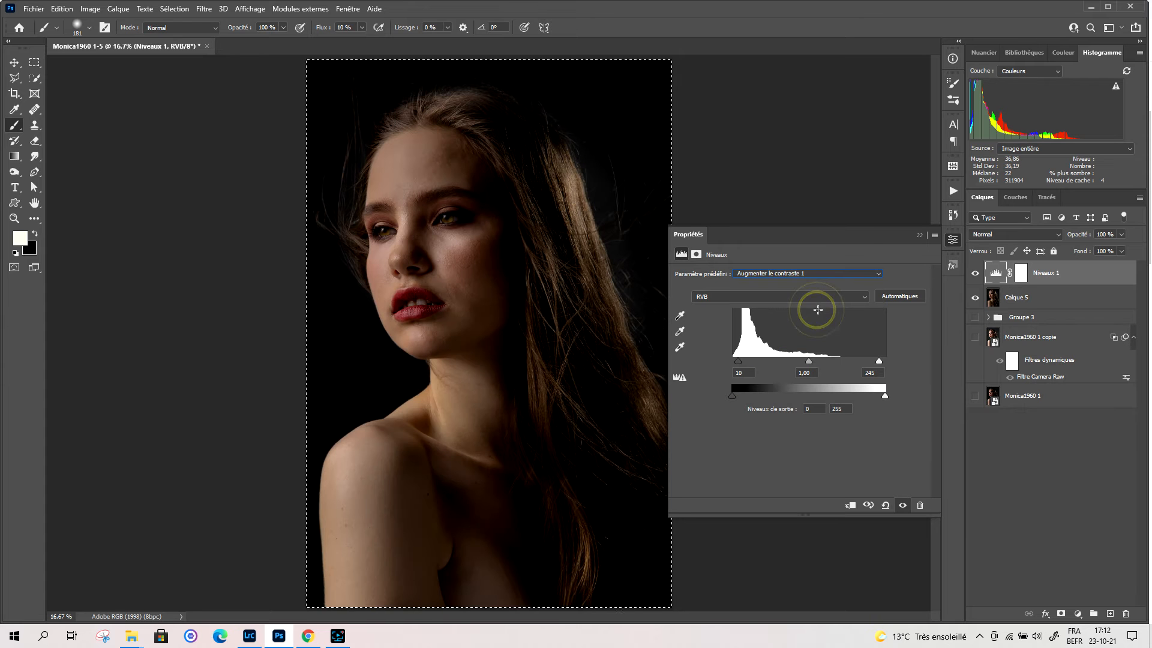
pyautogui.click(840, 273)
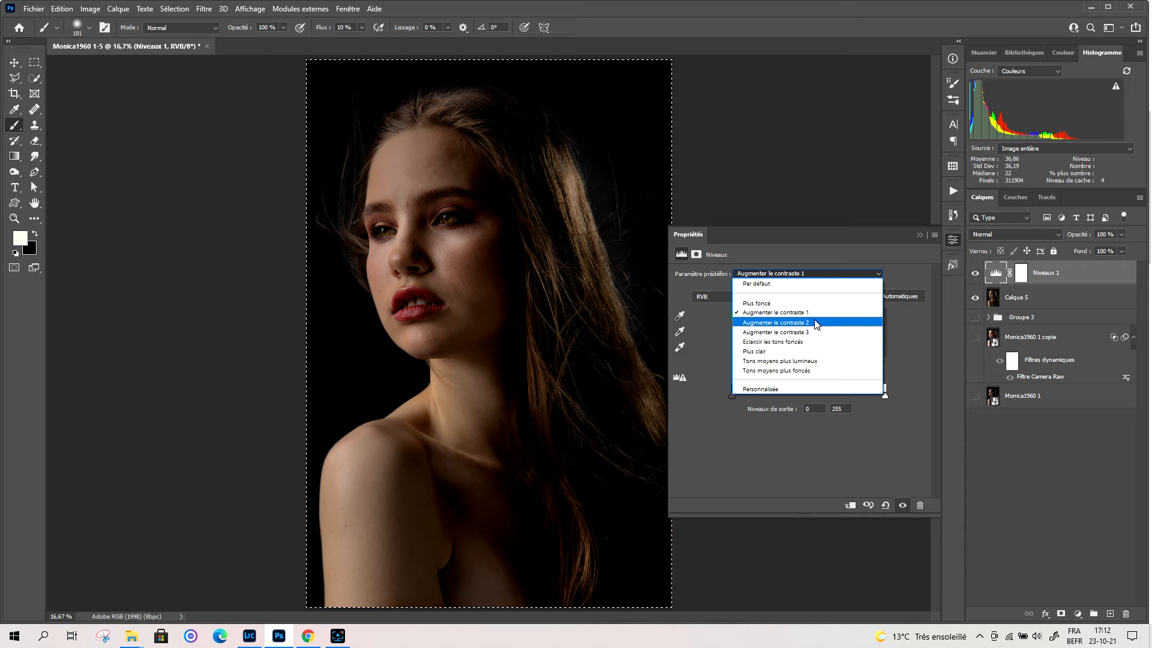
pyautogui.click(816, 323)
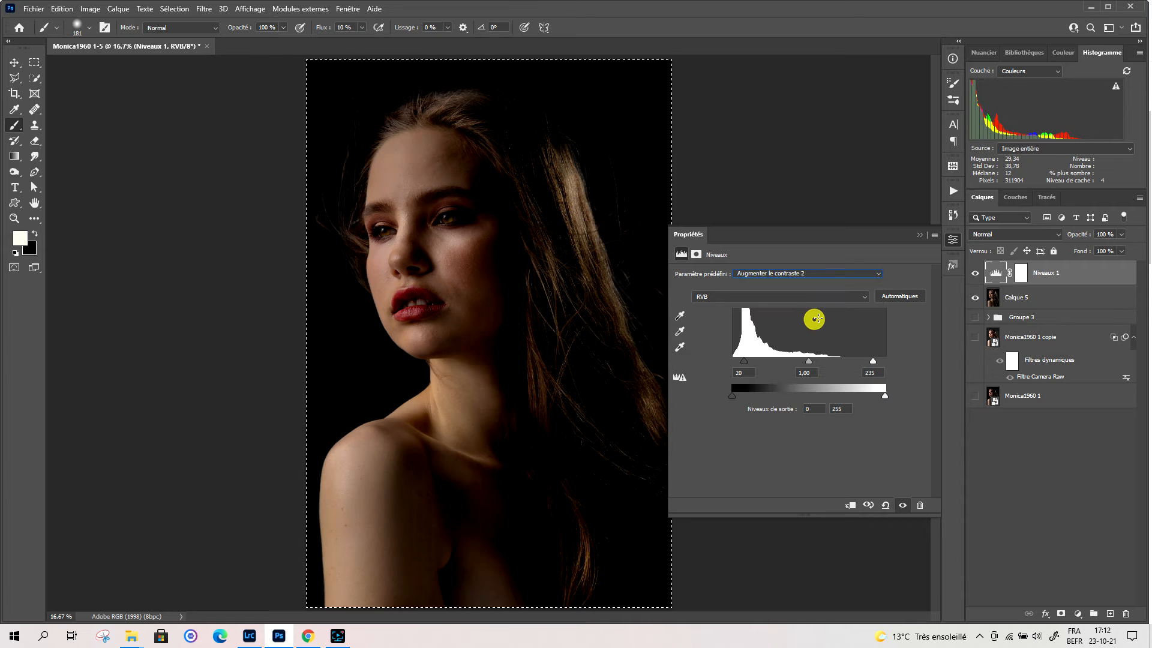
pyautogui.click(836, 273)
pyautogui.click(814, 331)
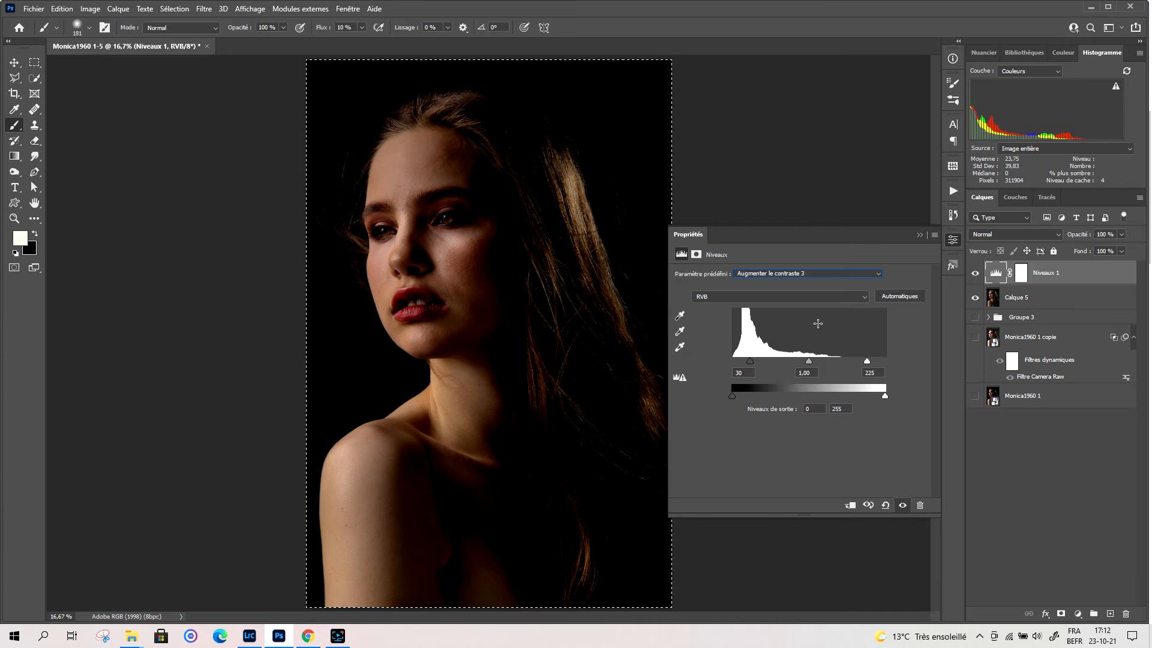
pyautogui.click(878, 274)
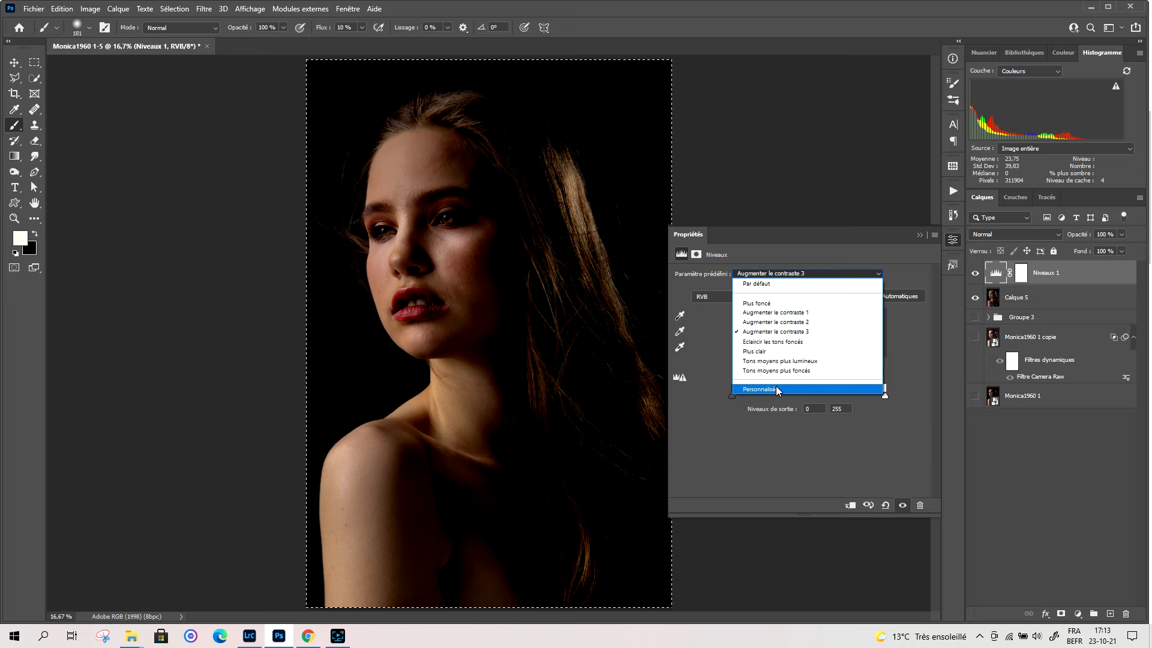
pyautogui.click(909, 336)
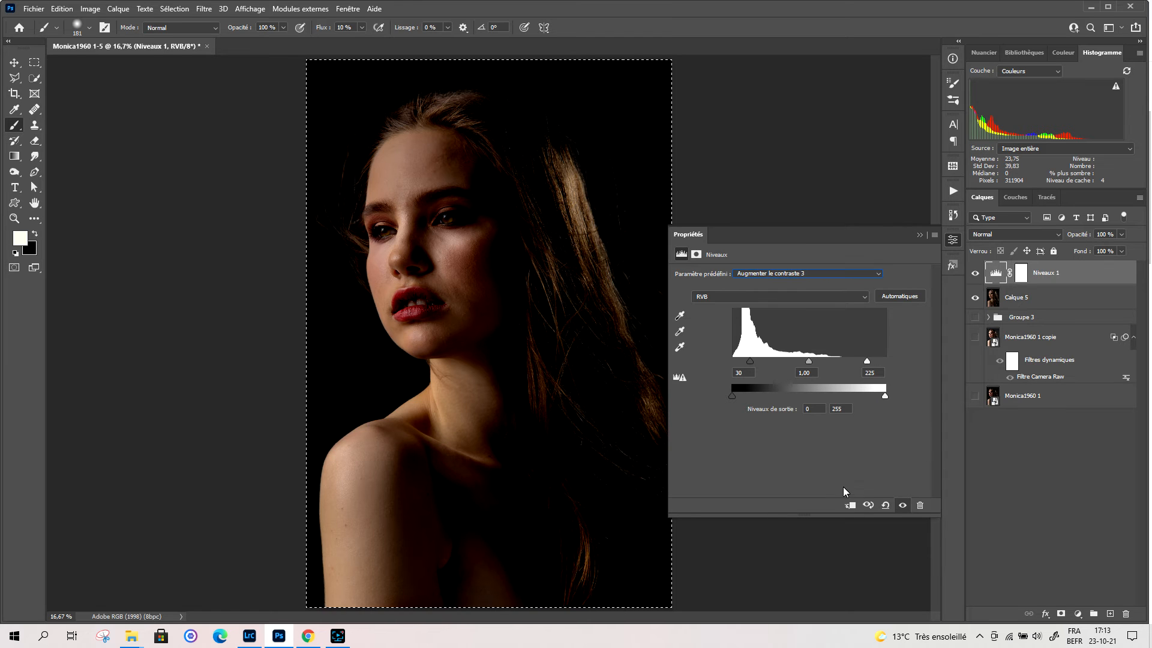
# - Compare the Levels adjustment with its previous state and reset it to the Par défaut settings
pyautogui.click(869, 507)
pyautogui.click(870, 507)
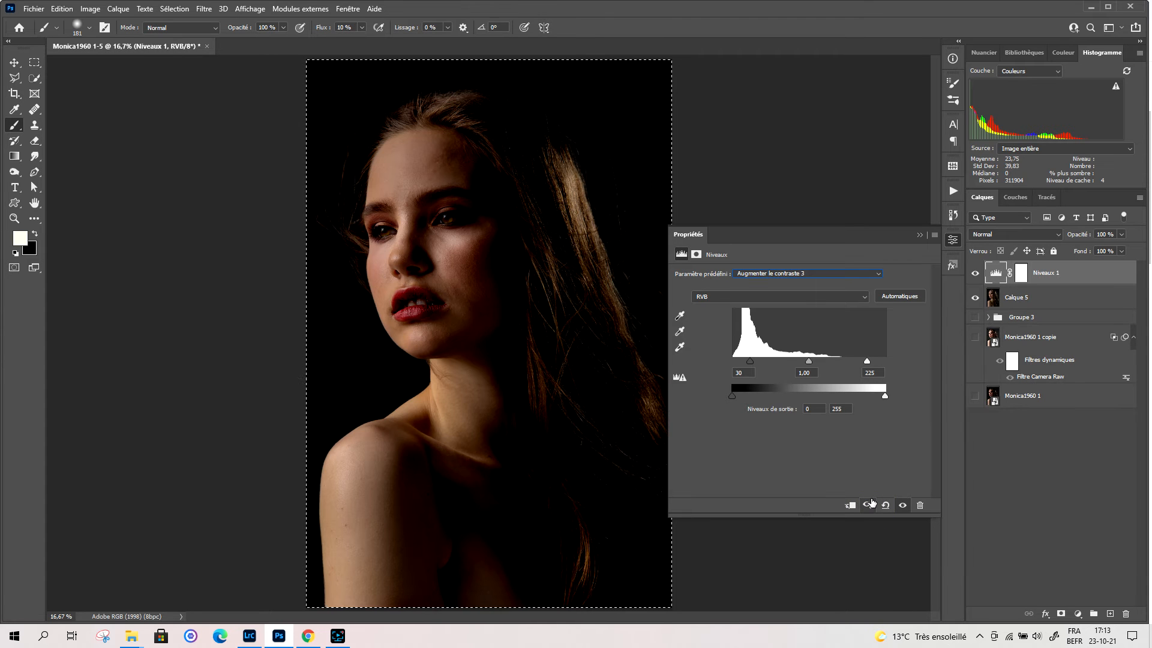
pyautogui.click(872, 500)
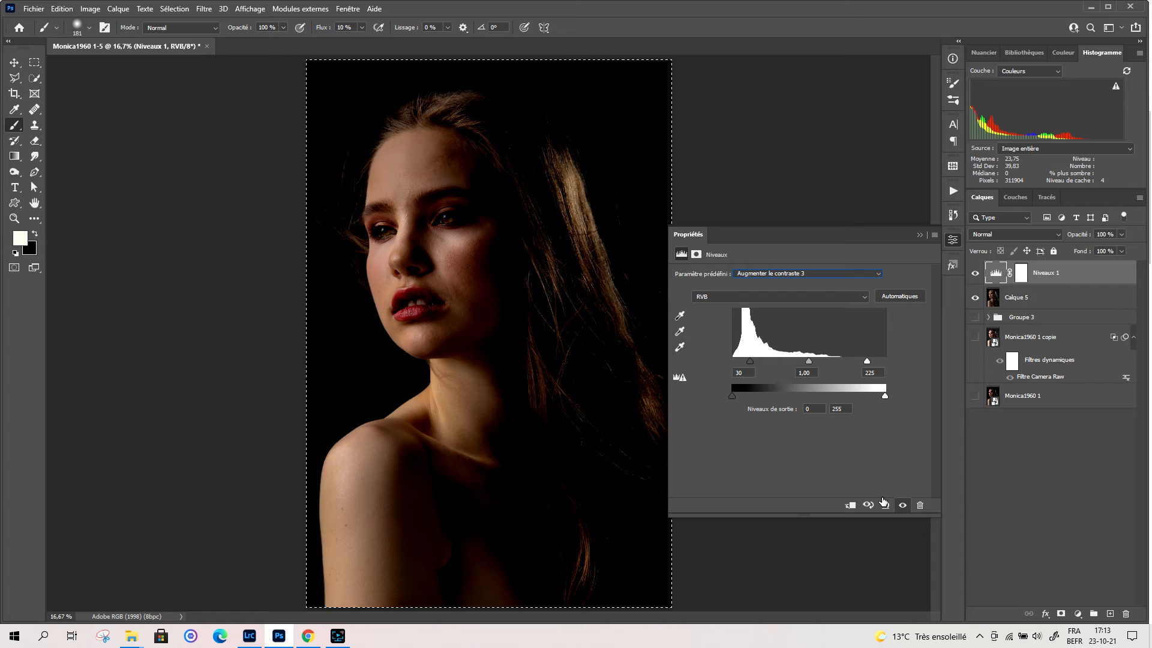
pyautogui.click(884, 505)
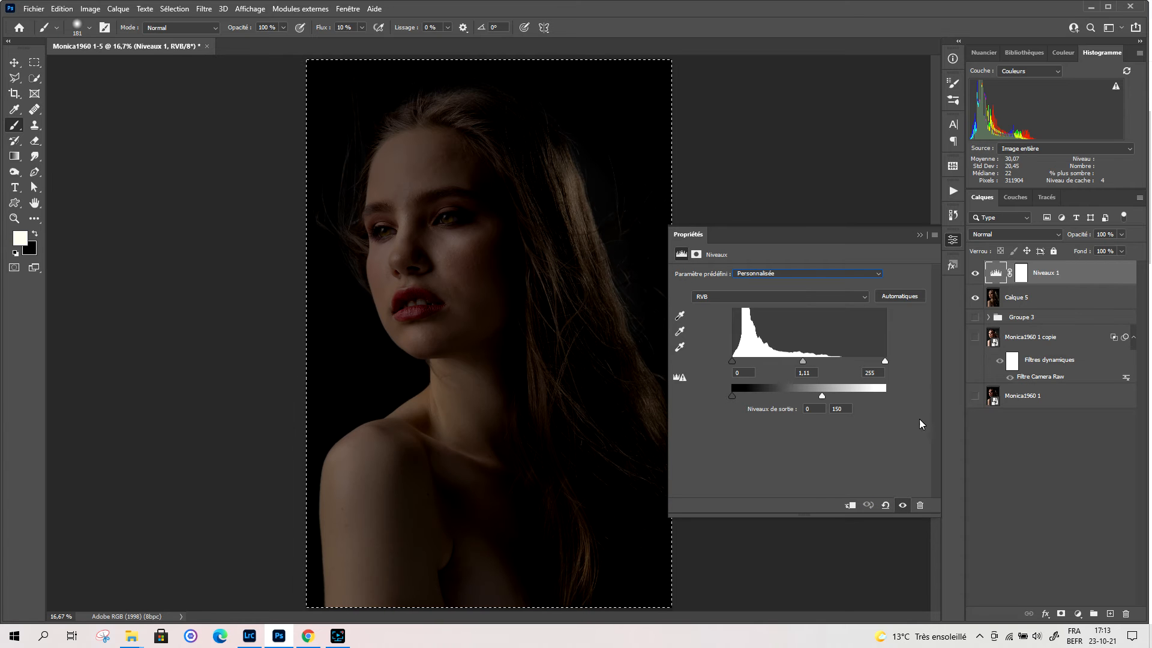
pyautogui.click(885, 506)
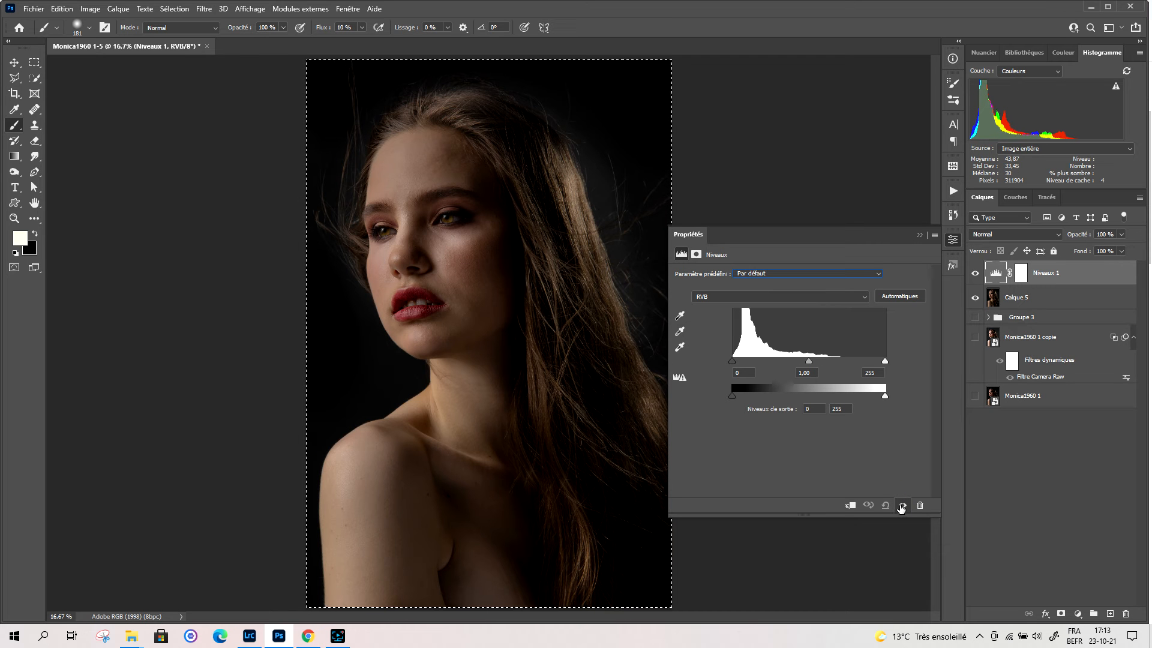
# - Toggle the Niveaux 1 layer off and on, and apply the automatic Levels correction
pyautogui.click(902, 506)
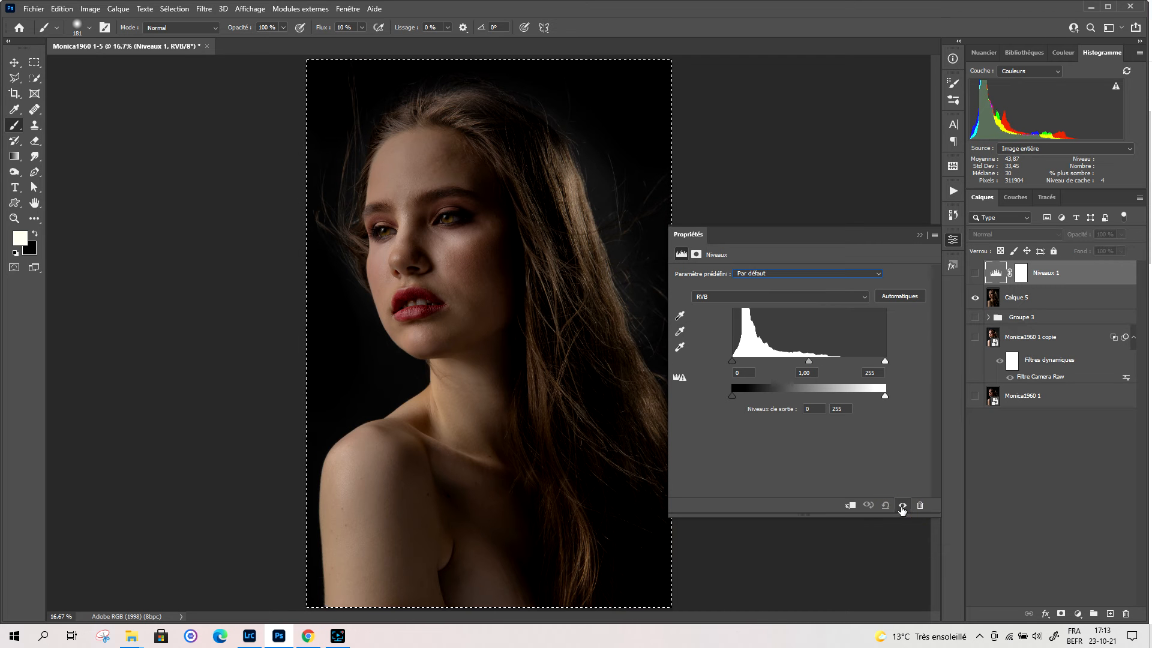
pyautogui.click(903, 506)
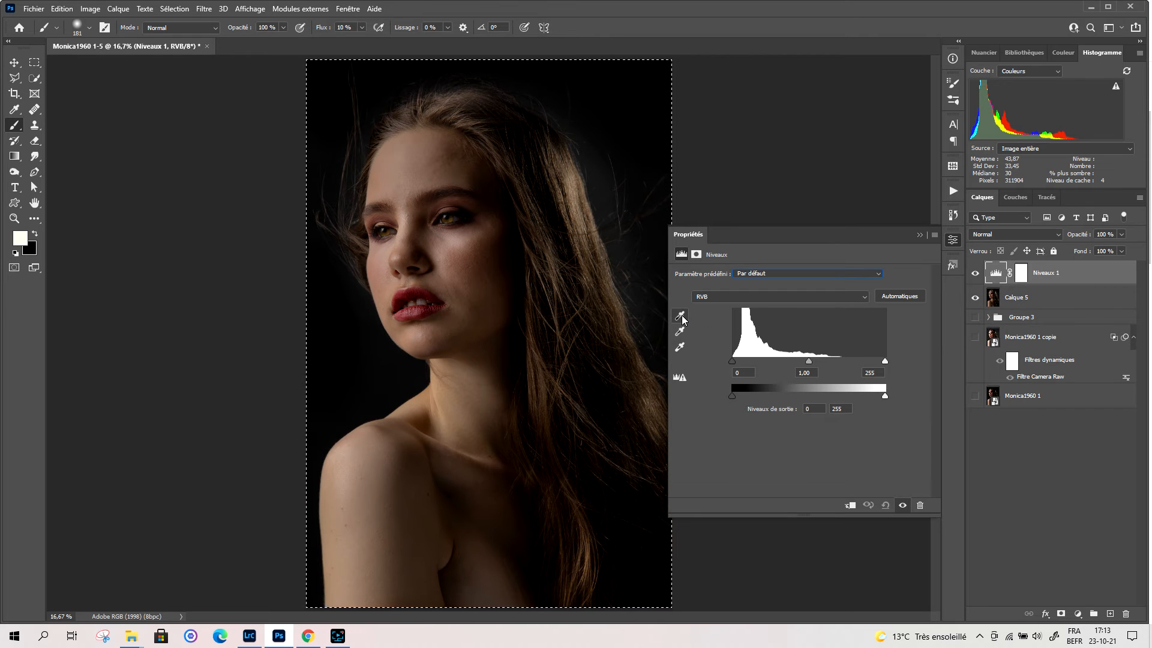
pyautogui.click(901, 296)
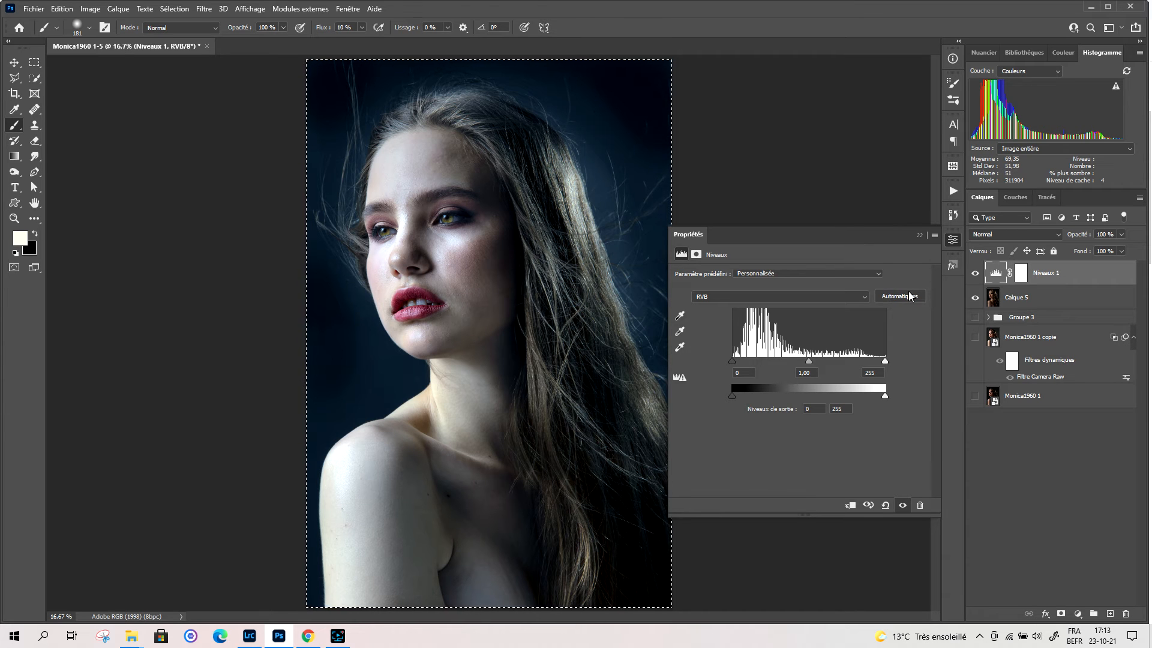
# - Switch the automatic correction algorithm to Accentuer le contraste par couche and apply the automatic Levels correction
pyautogui.click(934, 235)
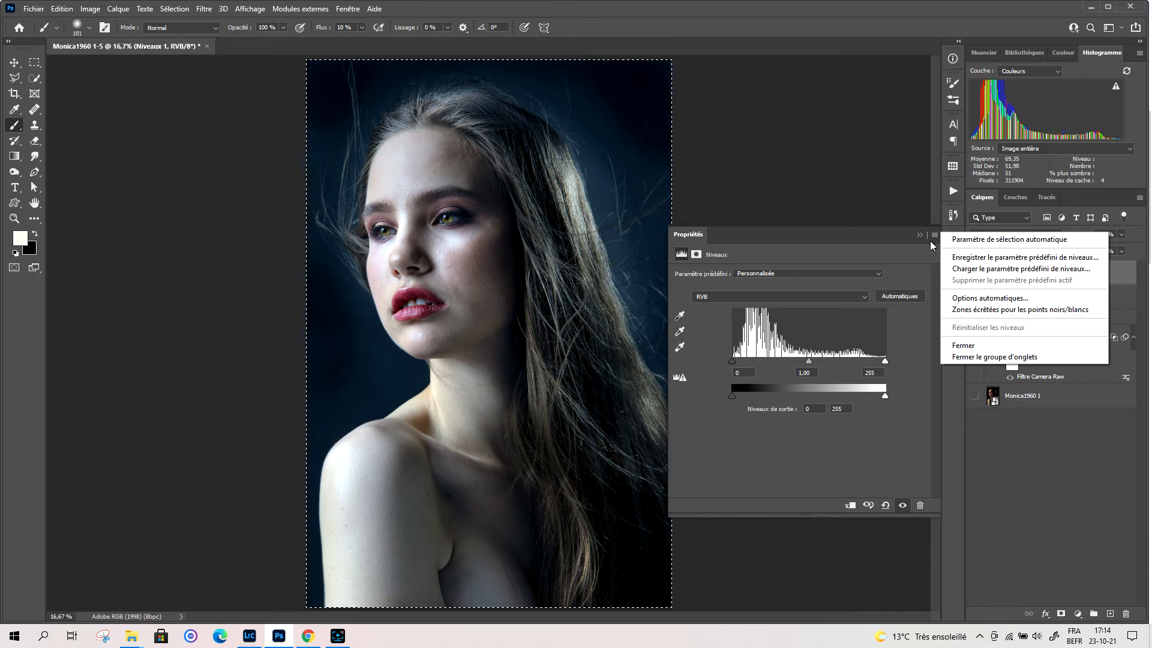
pyautogui.click(970, 298)
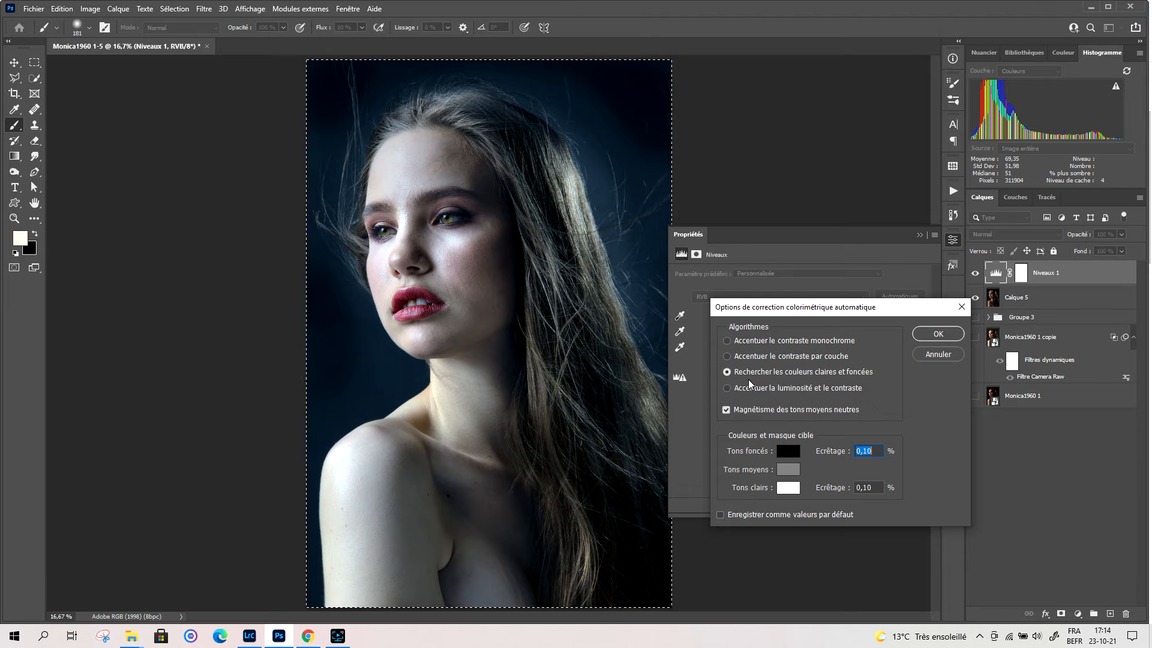
pyautogui.click(728, 372)
pyautogui.click(727, 357)
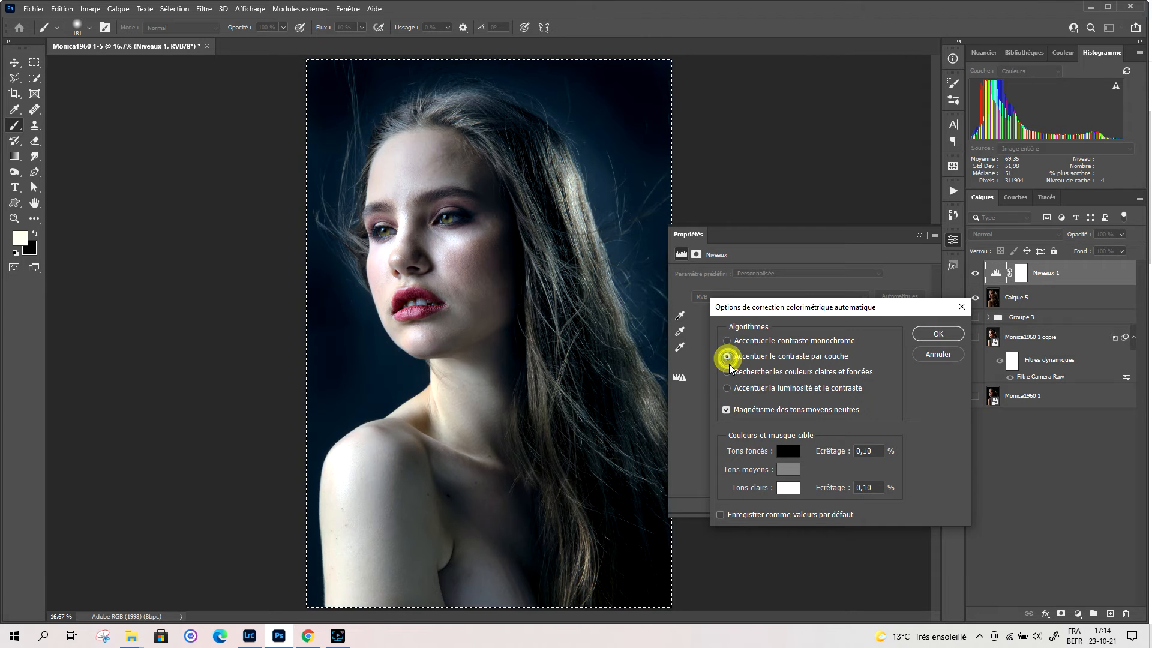
pyautogui.click(938, 335)
pyautogui.click(902, 297)
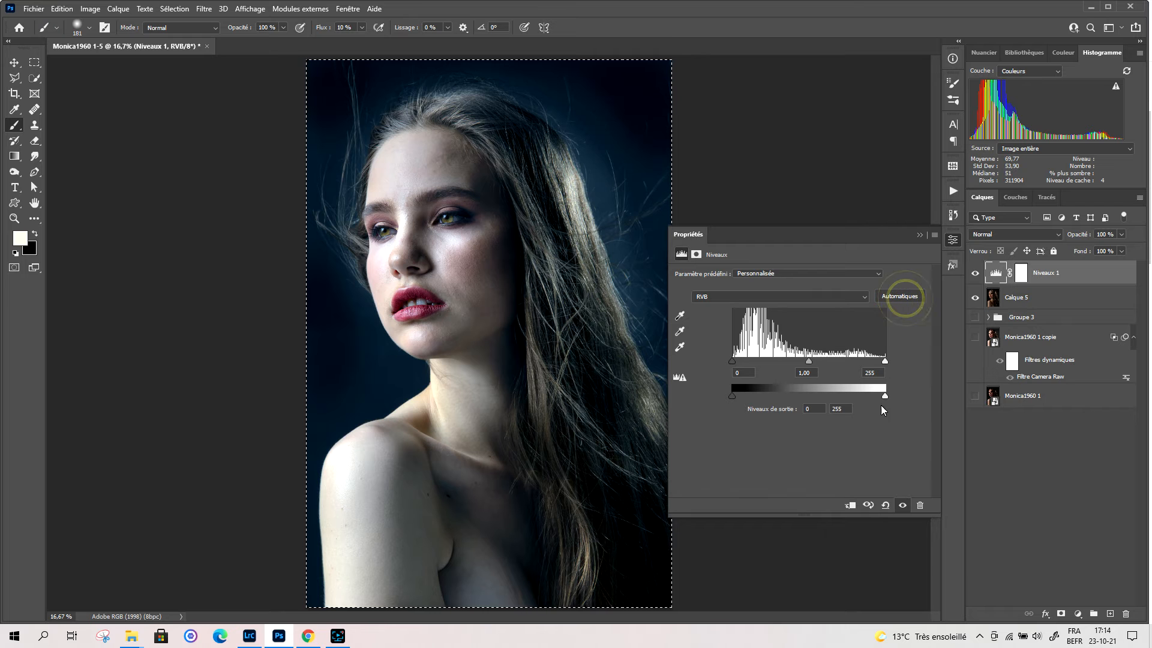
# - Reset the Levels adjustment, reapply the automatic correction, and rerun it with the Accentuer le contraste par couche algorithm
pyautogui.click(885, 505)
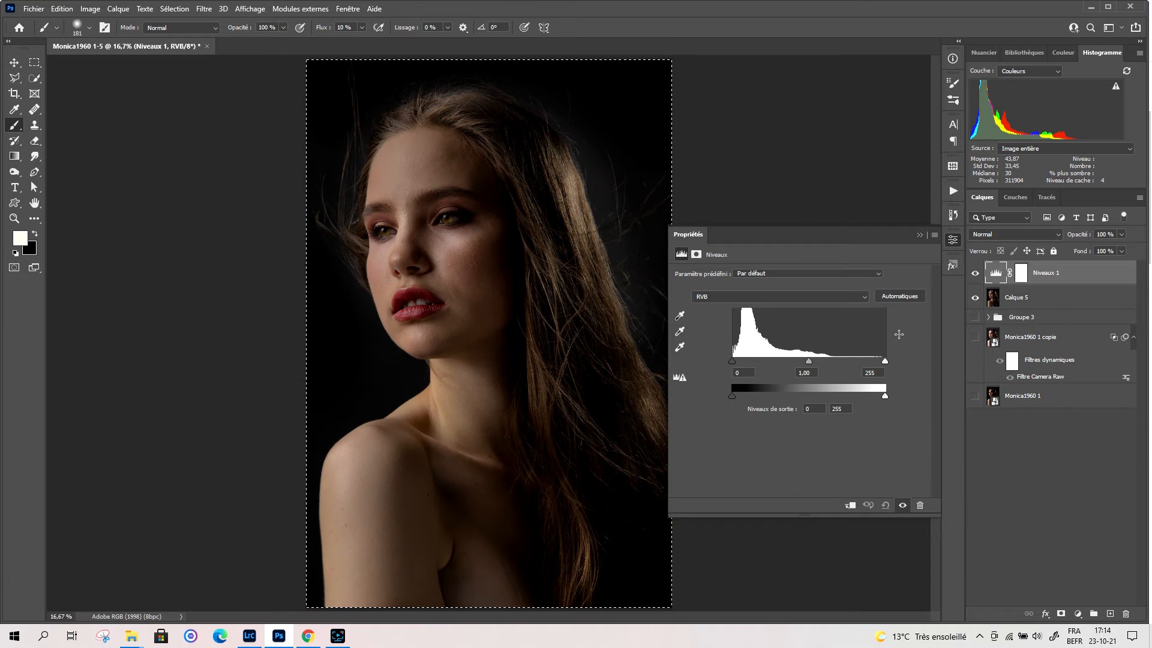
pyautogui.click(901, 295)
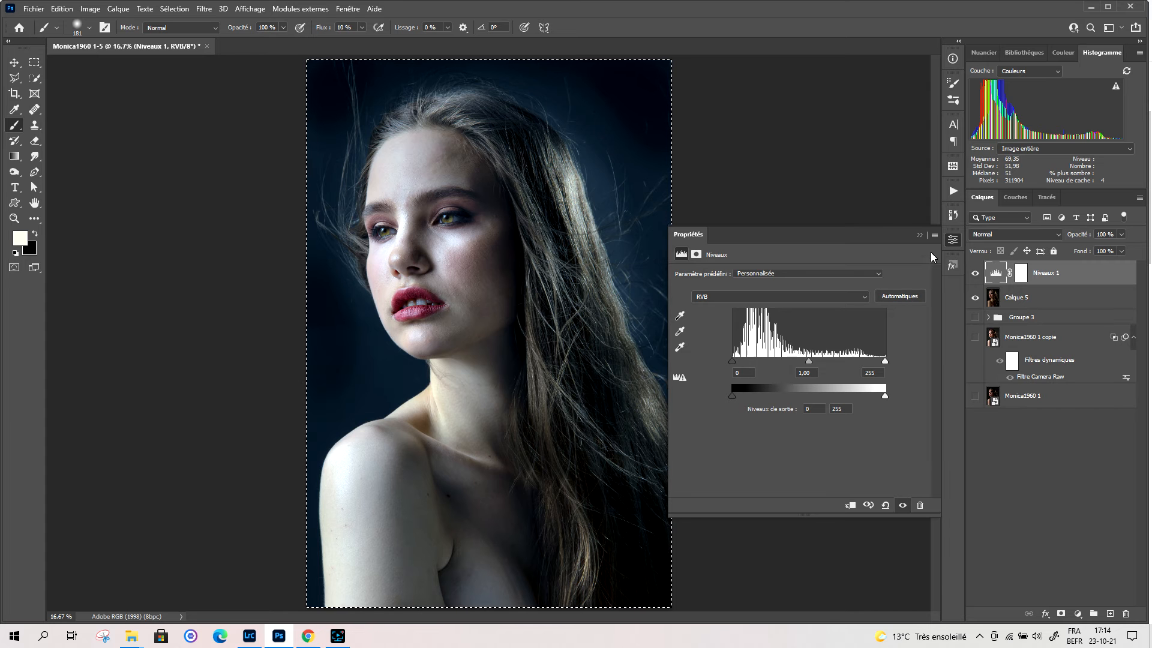
pyautogui.click(934, 235)
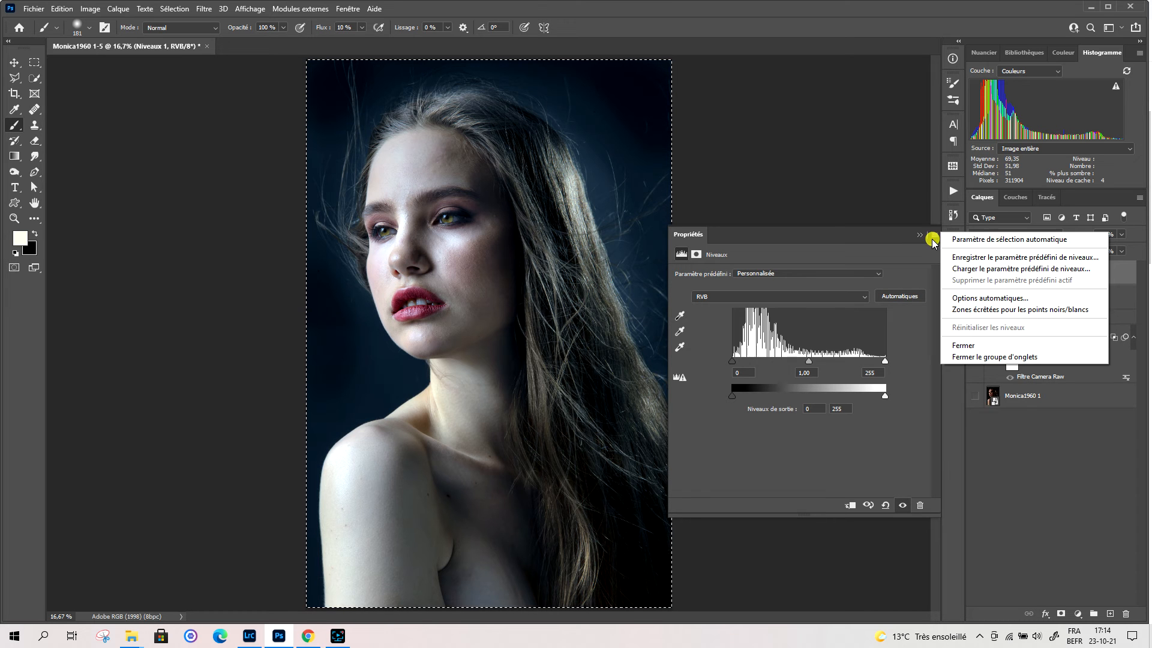
pyautogui.click(960, 300)
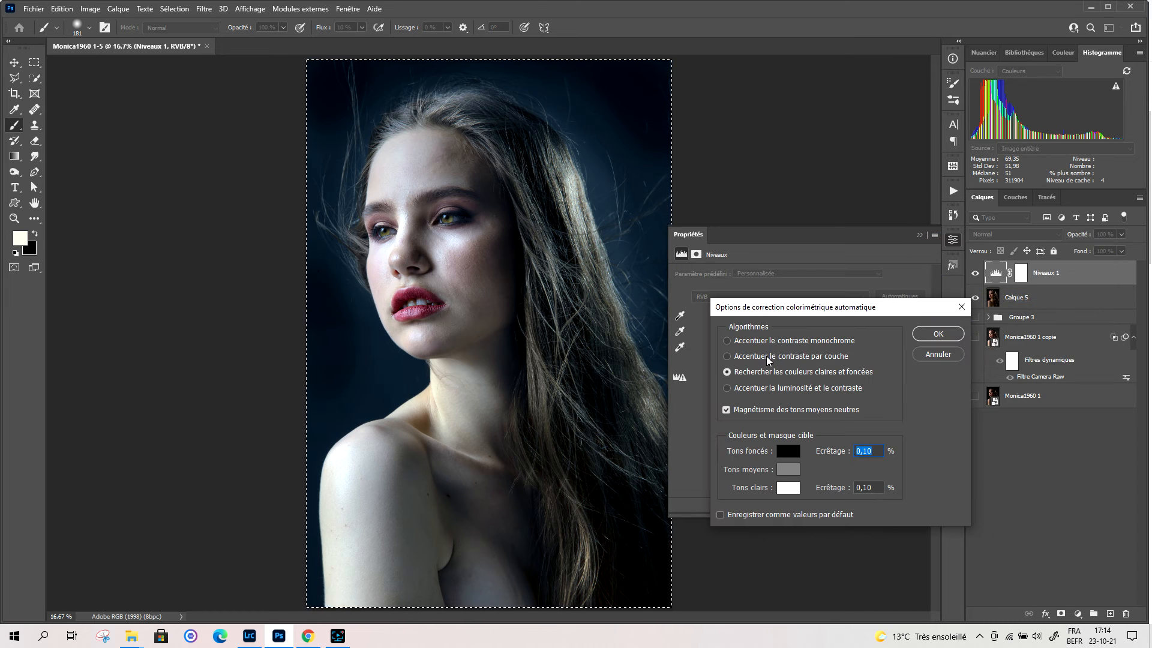
pyautogui.click(728, 357)
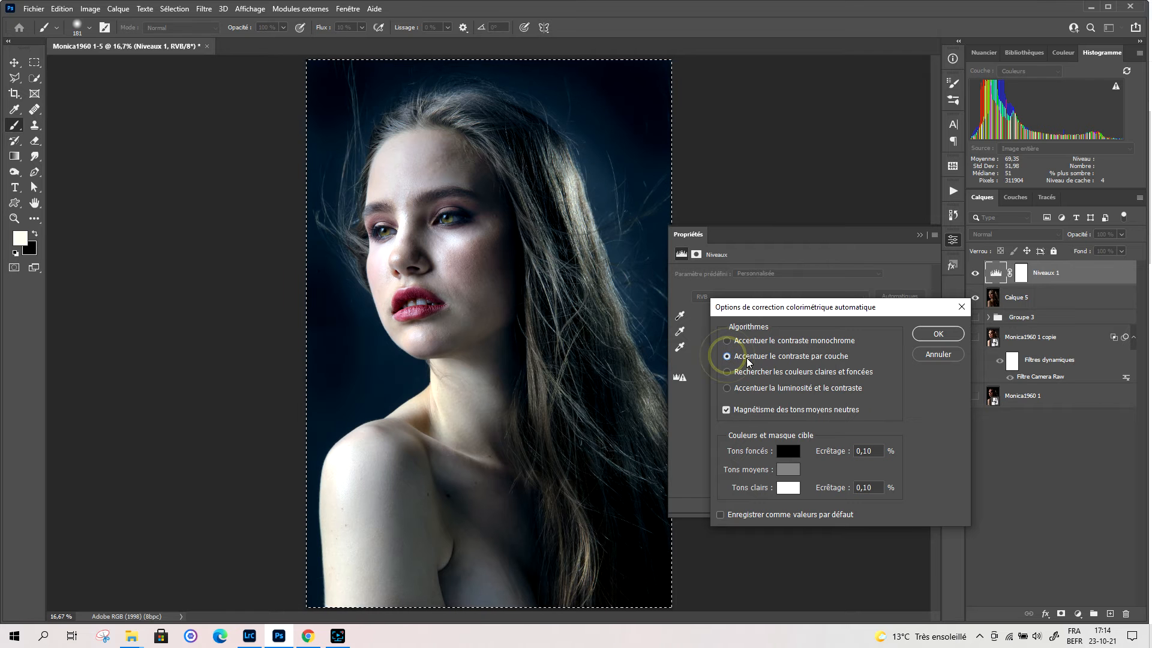
pyautogui.click(924, 335)
pyautogui.click(906, 295)
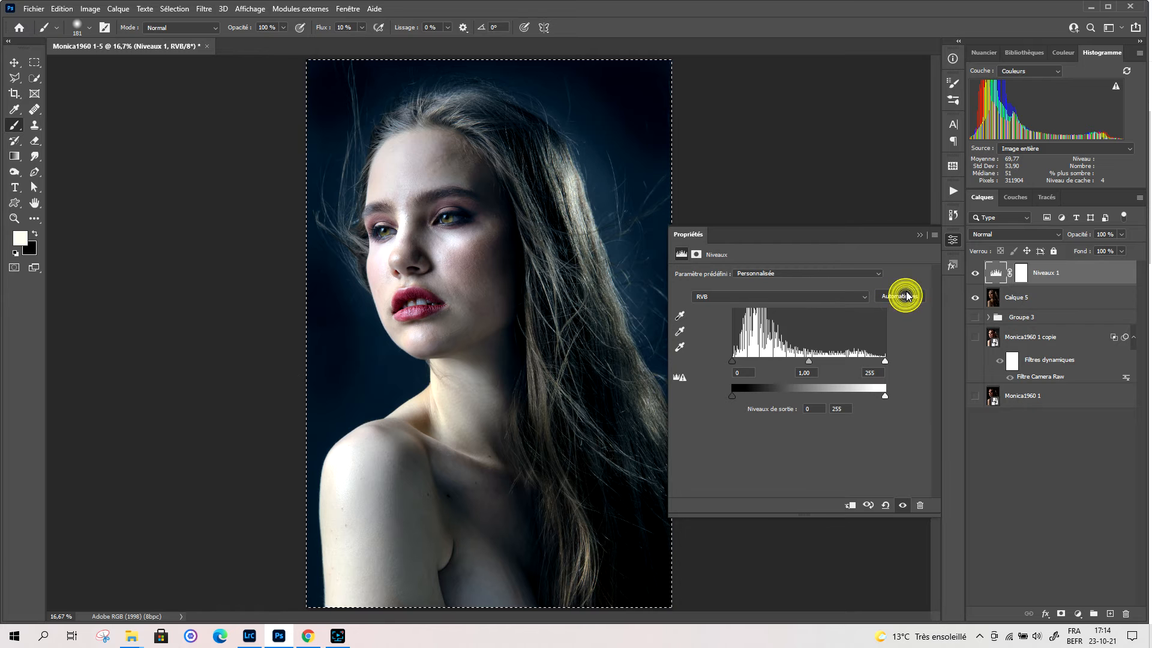
# - Reopen the automatic correction options and try the monochrome, per-channel, light and dark colours, and brightness and contrast algorithms in turn
pyautogui.click(934, 236)
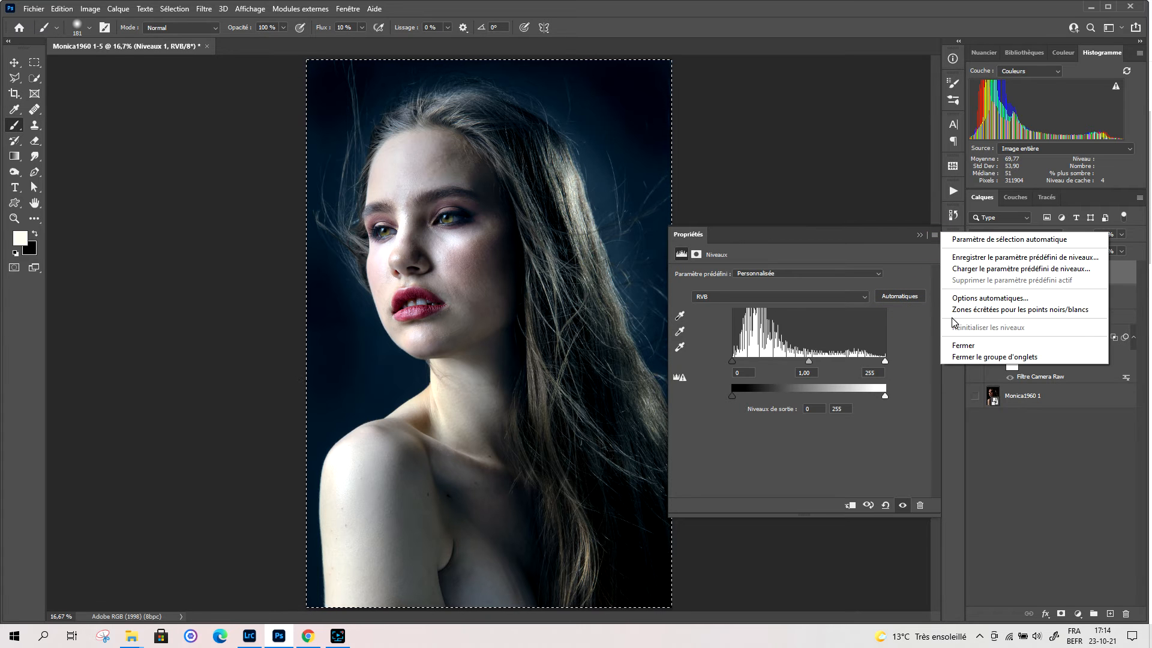
pyautogui.click(911, 266)
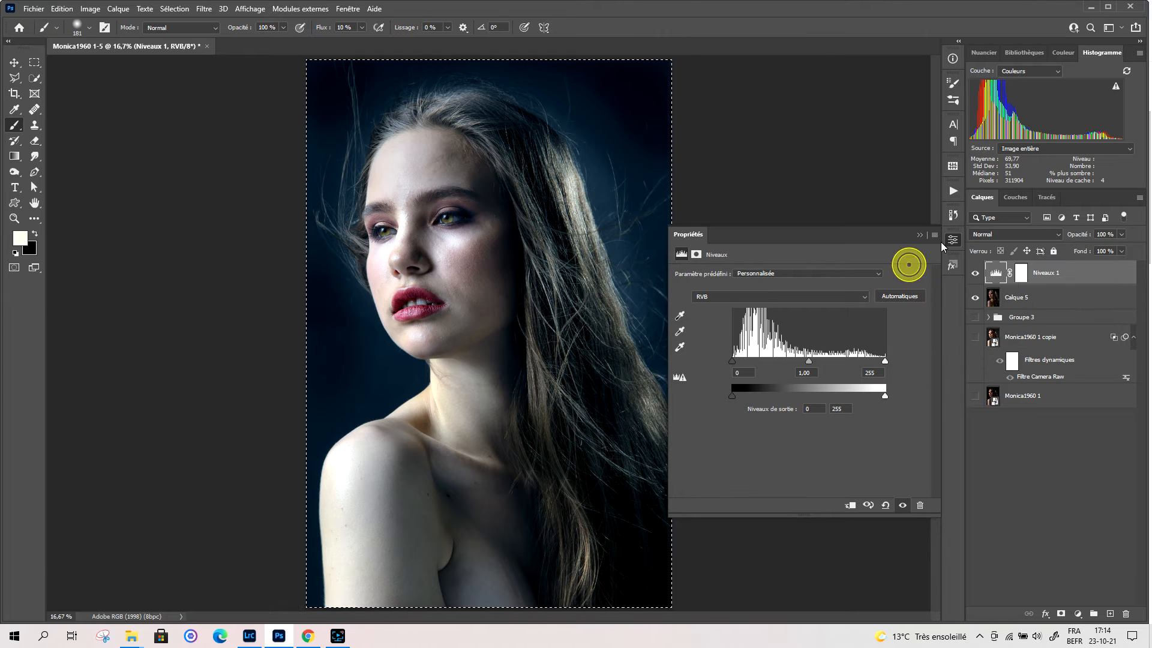
pyautogui.click(933, 237)
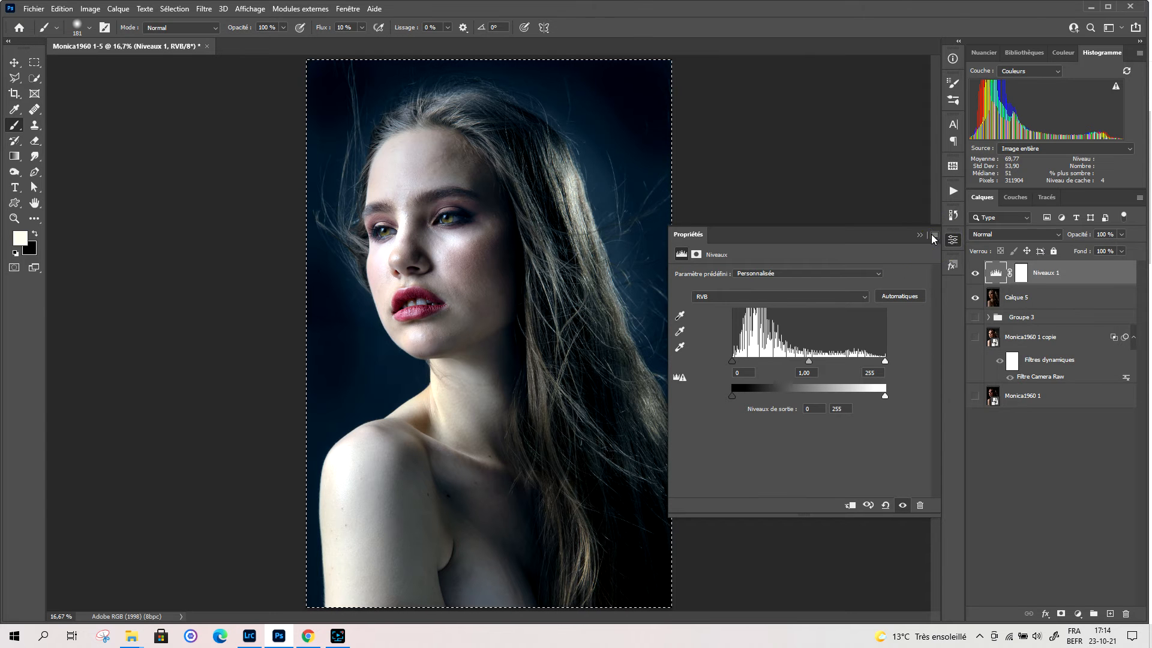
pyautogui.click(957, 300)
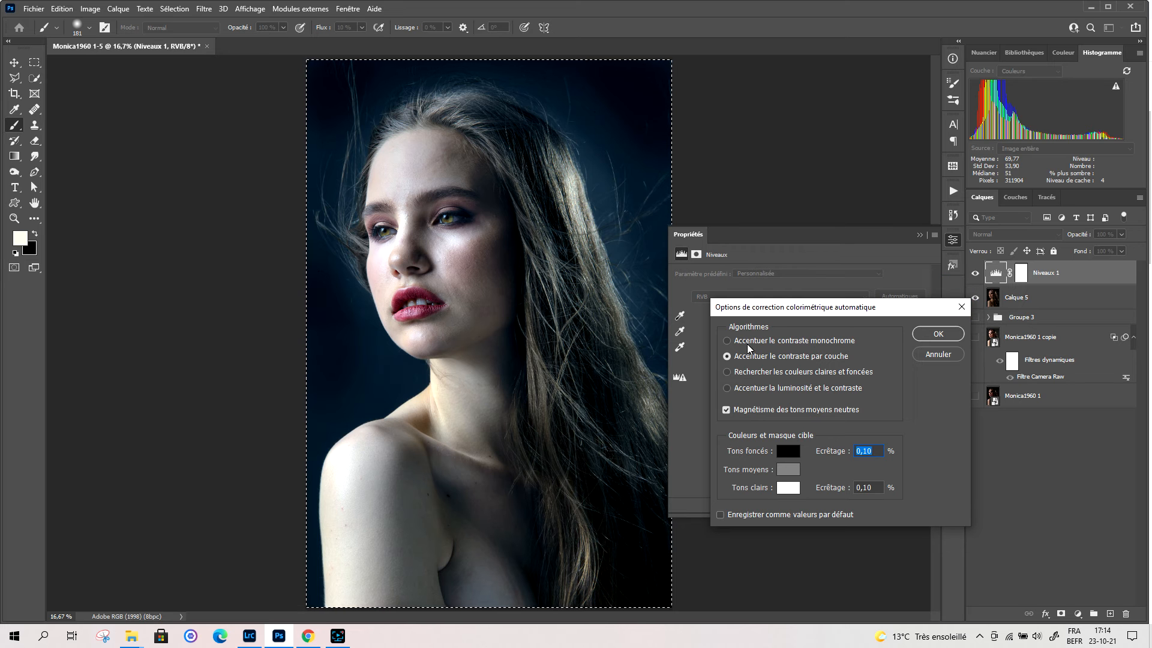
pyautogui.click(728, 342)
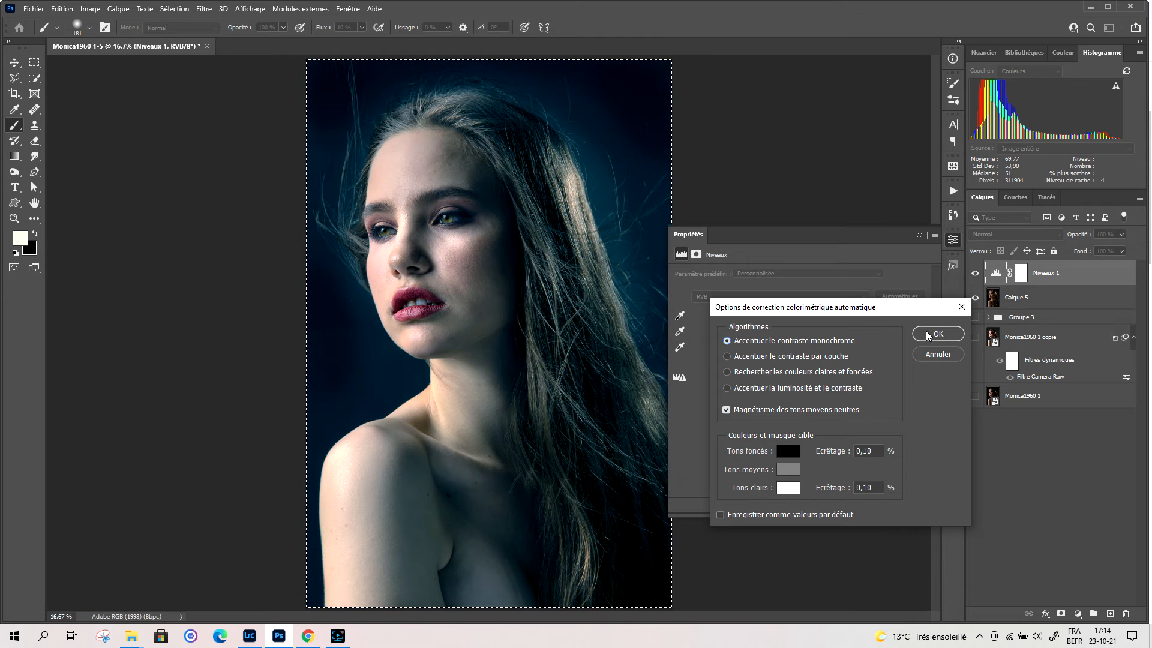
pyautogui.click(727, 357)
pyautogui.click(726, 372)
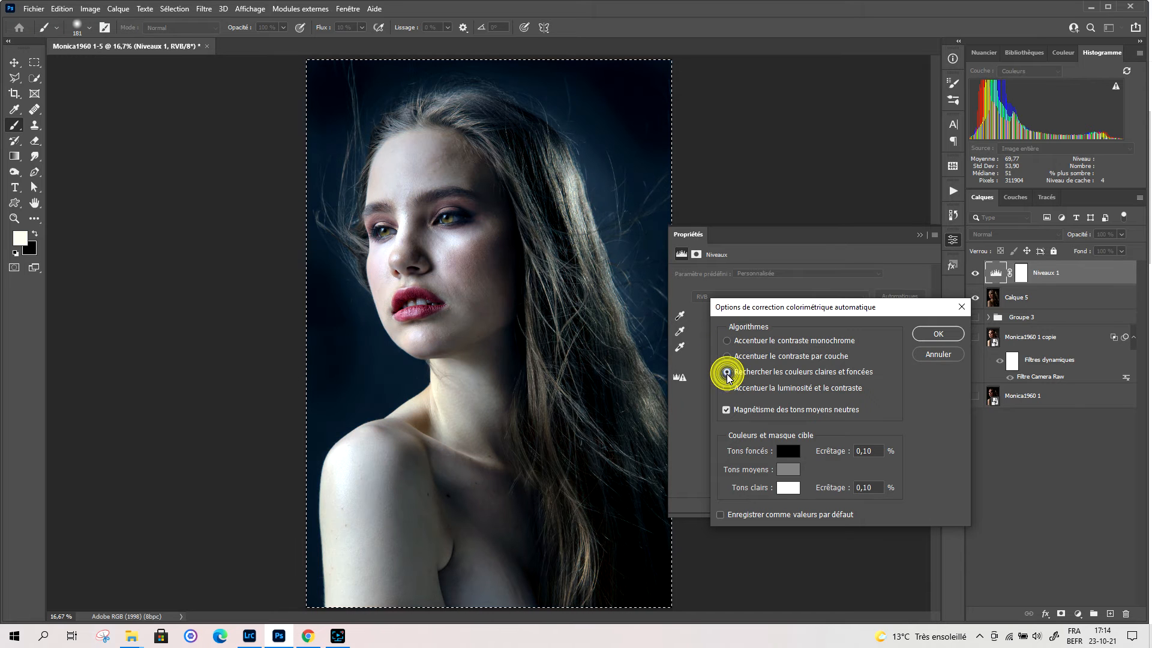
pyautogui.click(726, 388)
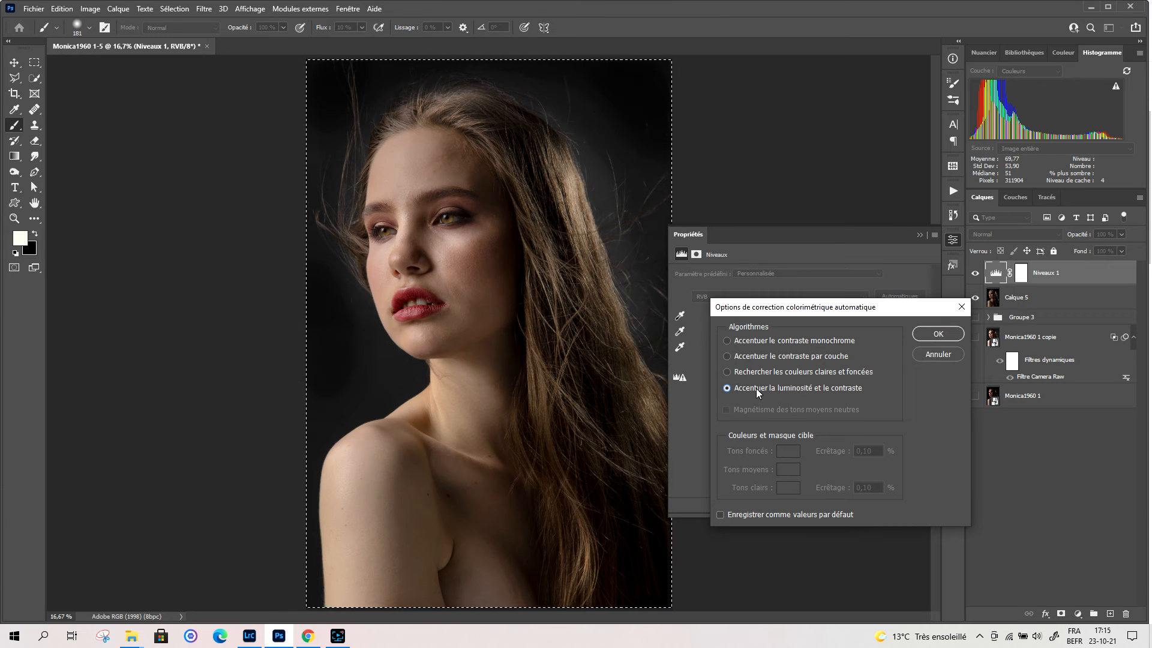
# - Compare the light and dark colours and per-channel algorithms once more and confirm Accentuer la luminosité et le contraste
pyautogui.click(727, 372)
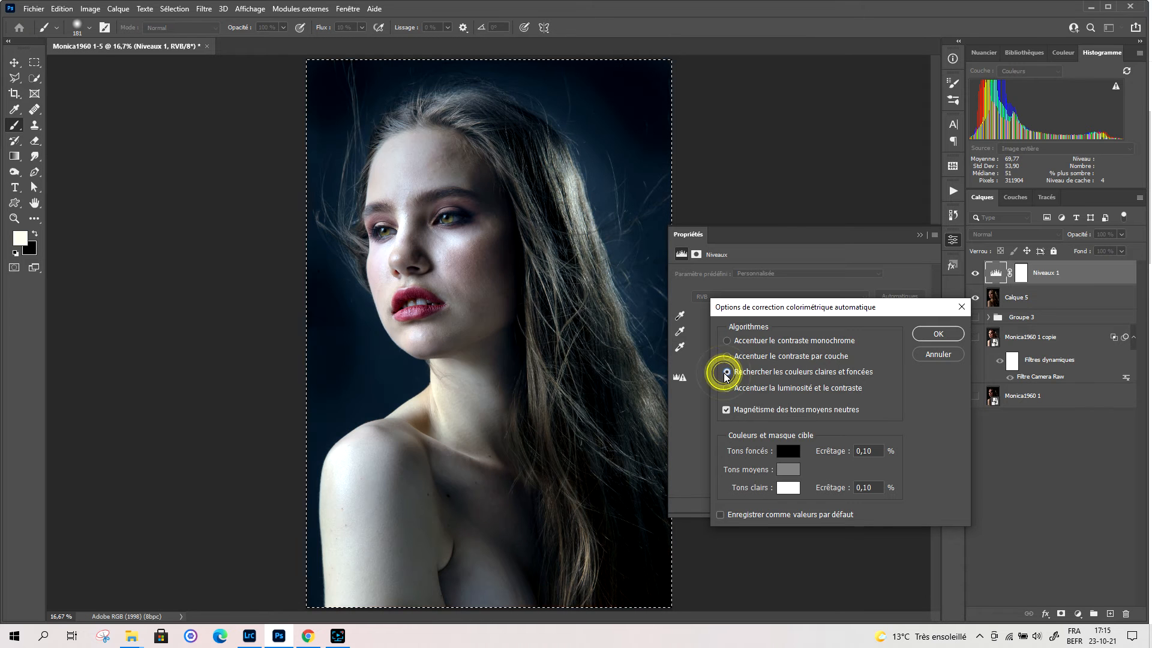
pyautogui.click(727, 357)
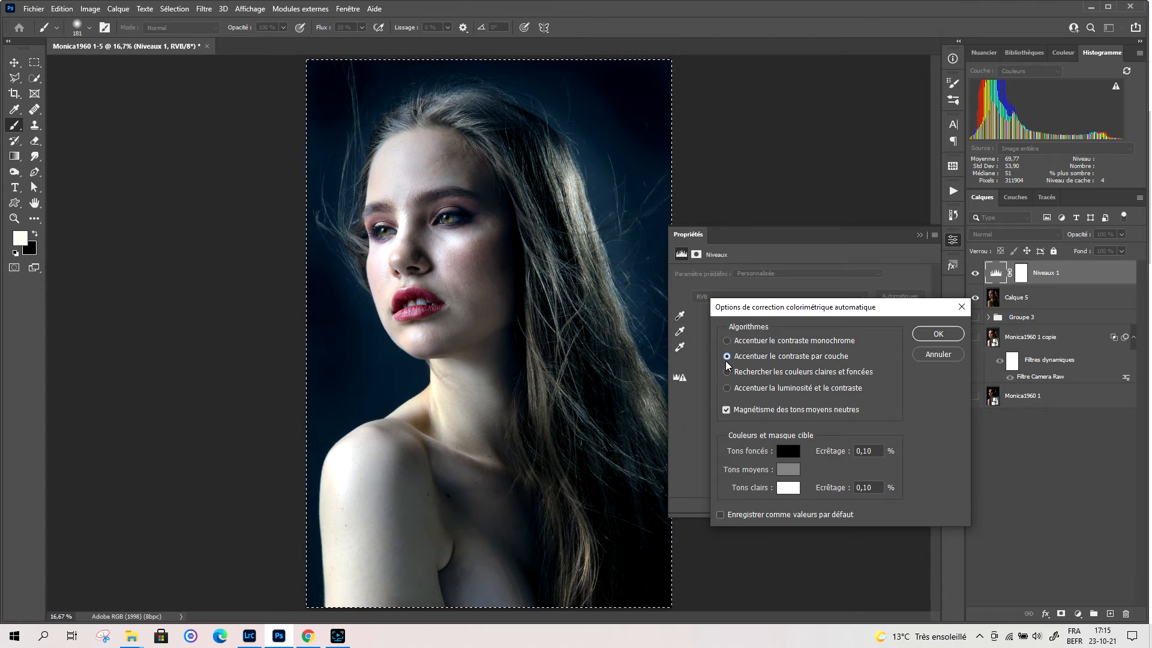
pyautogui.click(726, 389)
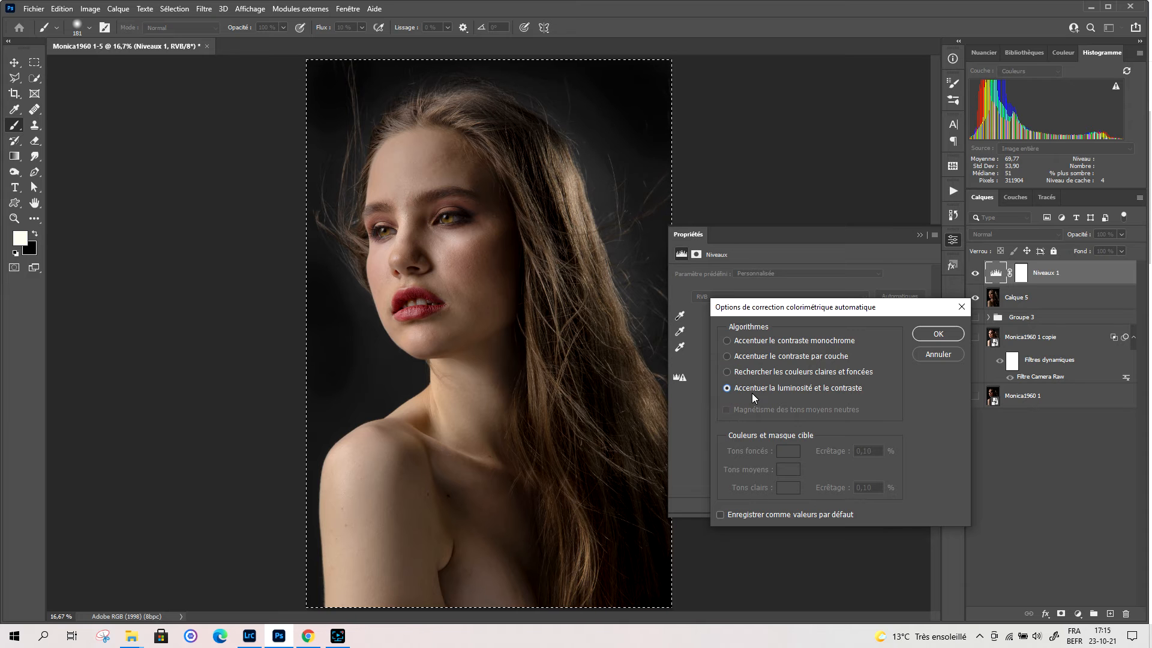
pyautogui.click(934, 334)
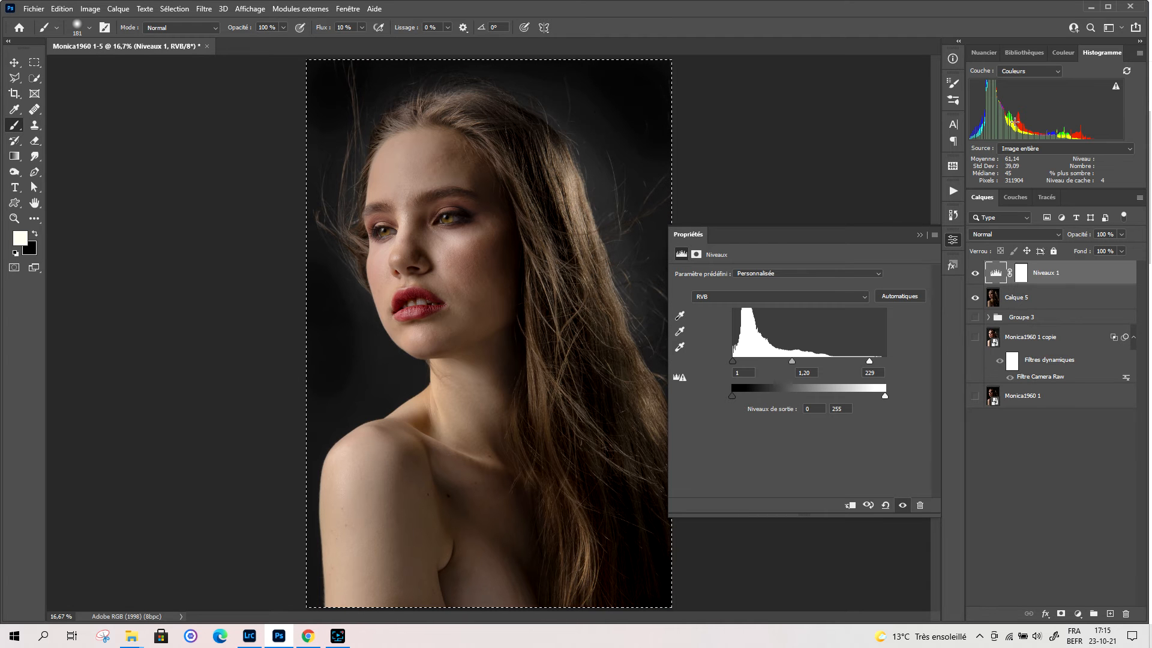
# - Change the automatic correction algorithm to Rechercher les couleurs claires et foncées and confirm it
pyautogui.click(934, 236)
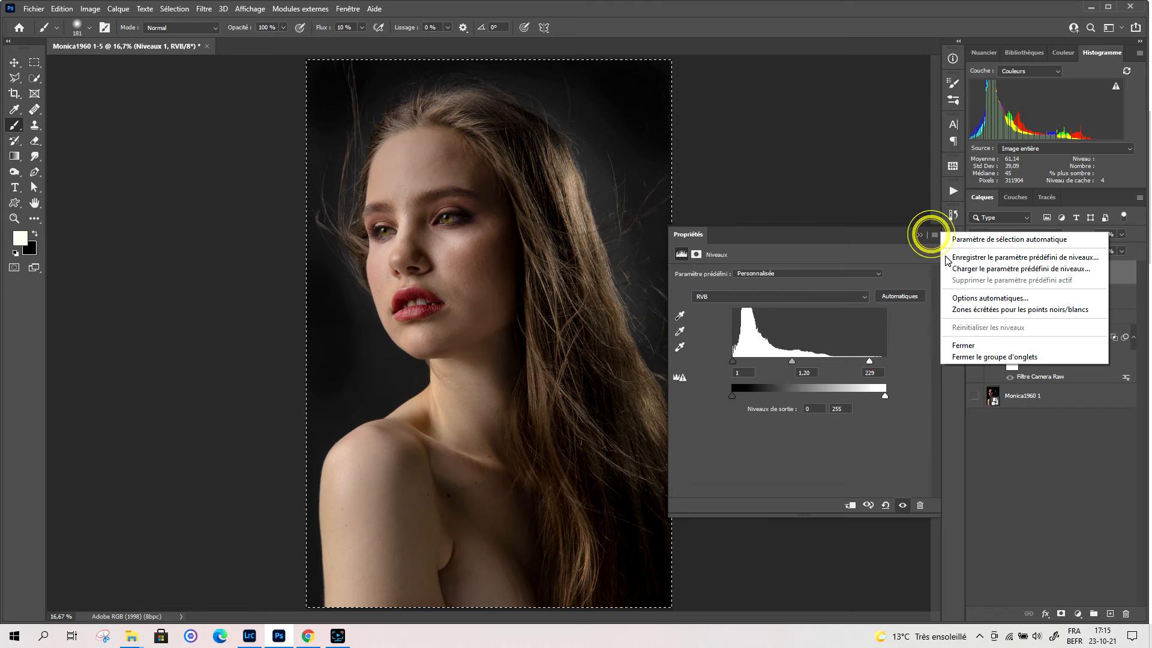
pyautogui.click(973, 300)
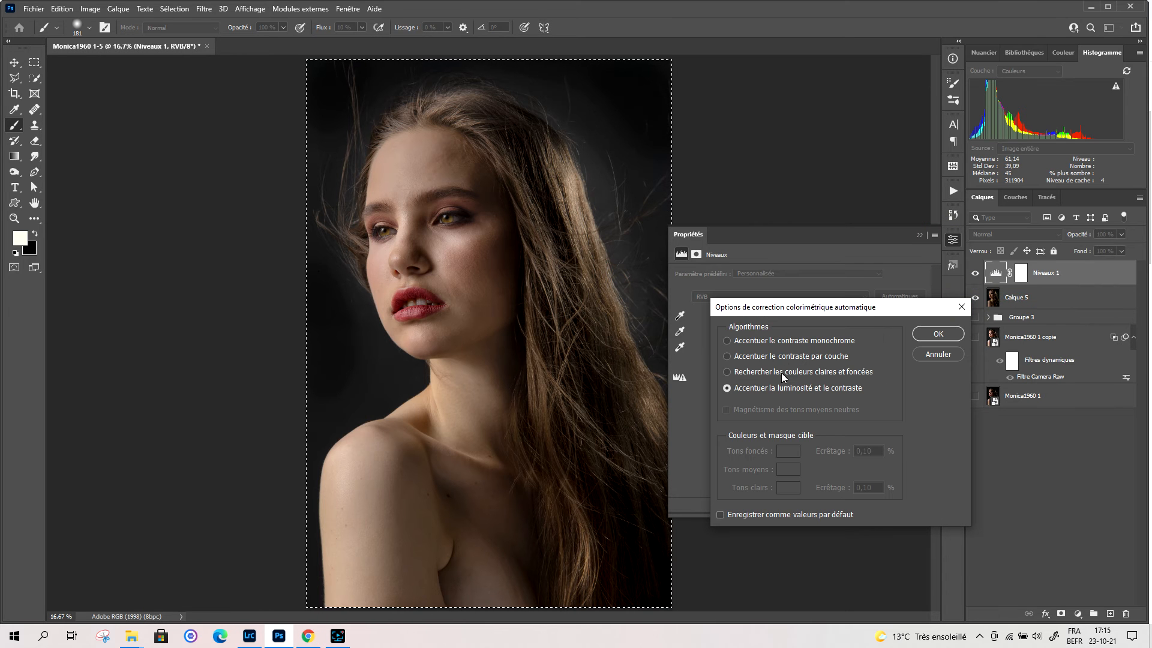
pyautogui.click(782, 373)
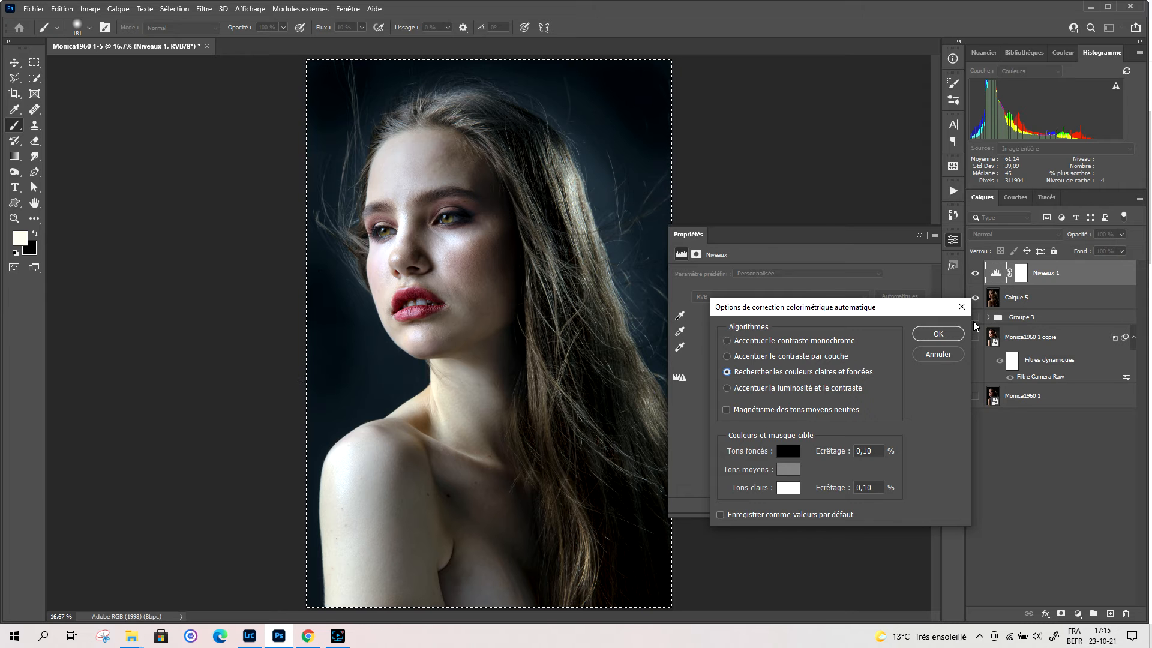
pyautogui.click(951, 332)
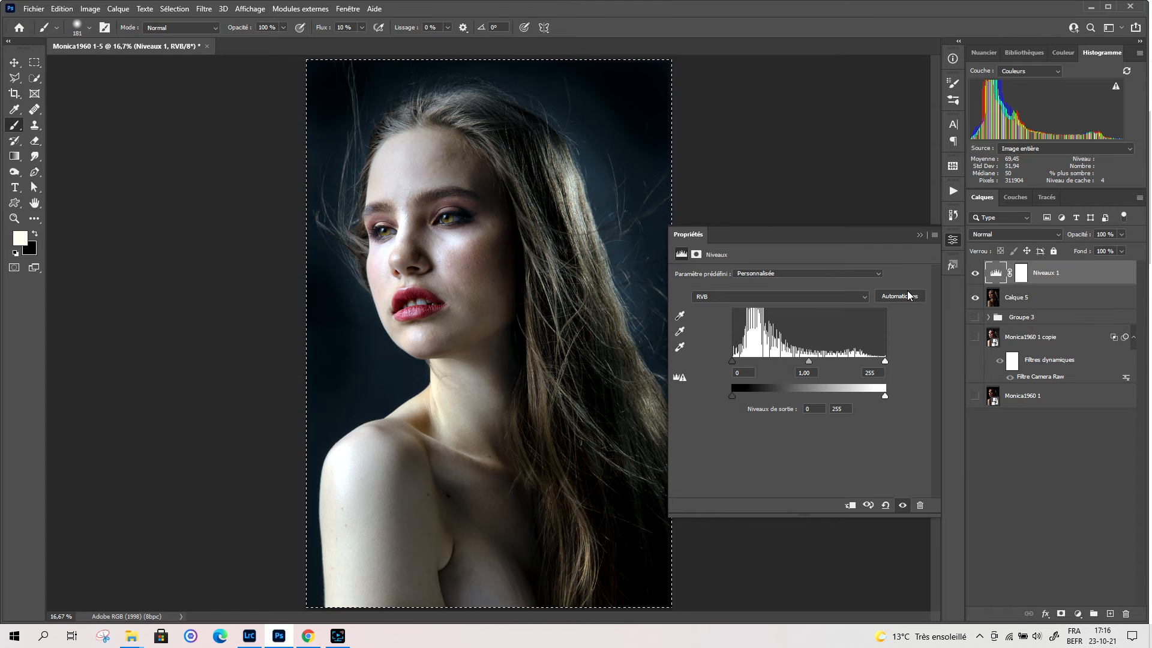
# - Toggle Magnétisme des tons moyens neutres on and off for comparison, and confirm the Accentuer la luminosité et le contraste algorithm
pyautogui.click(933, 239)
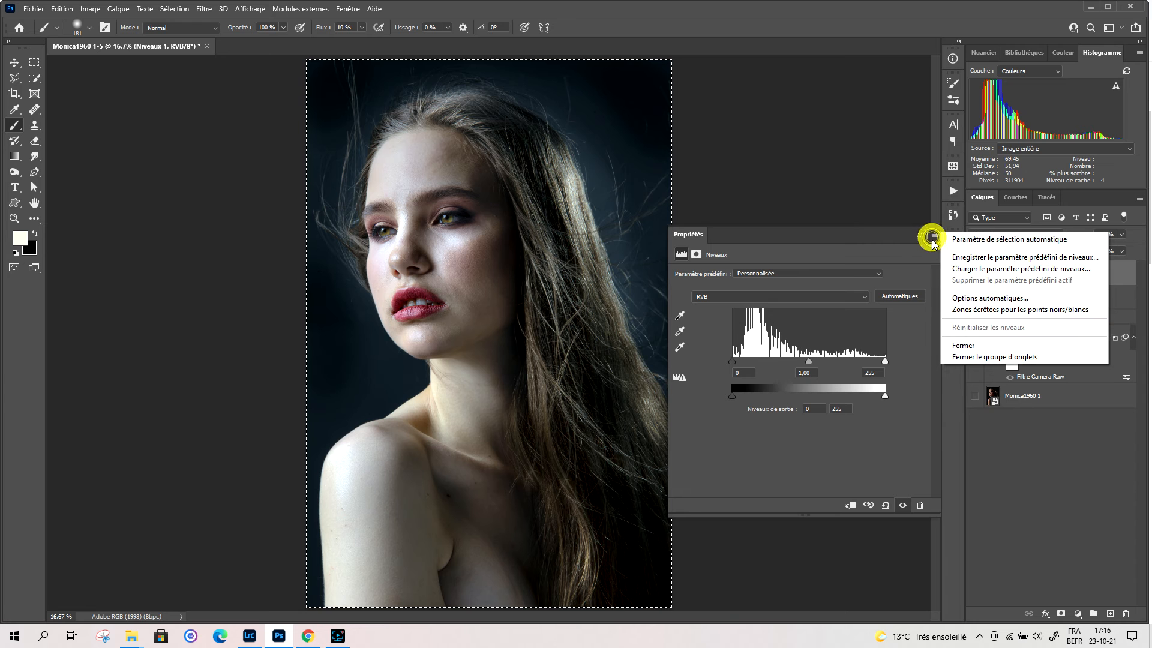
pyautogui.click(973, 298)
pyautogui.click(802, 389)
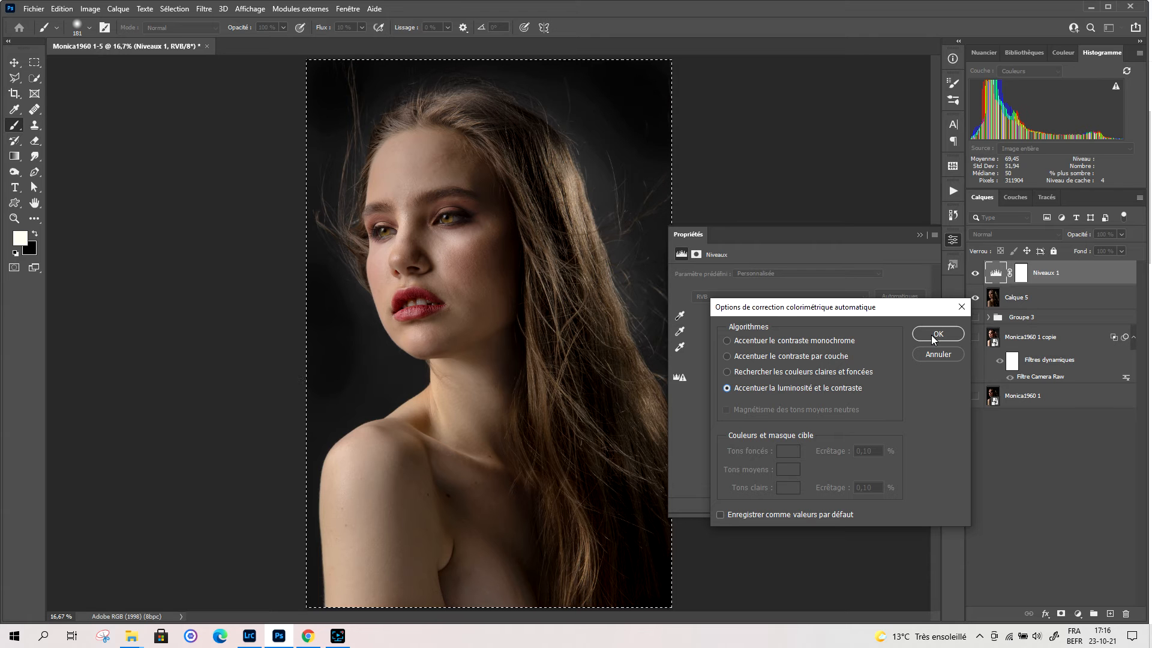
pyautogui.click(794, 372)
pyautogui.click(725, 413)
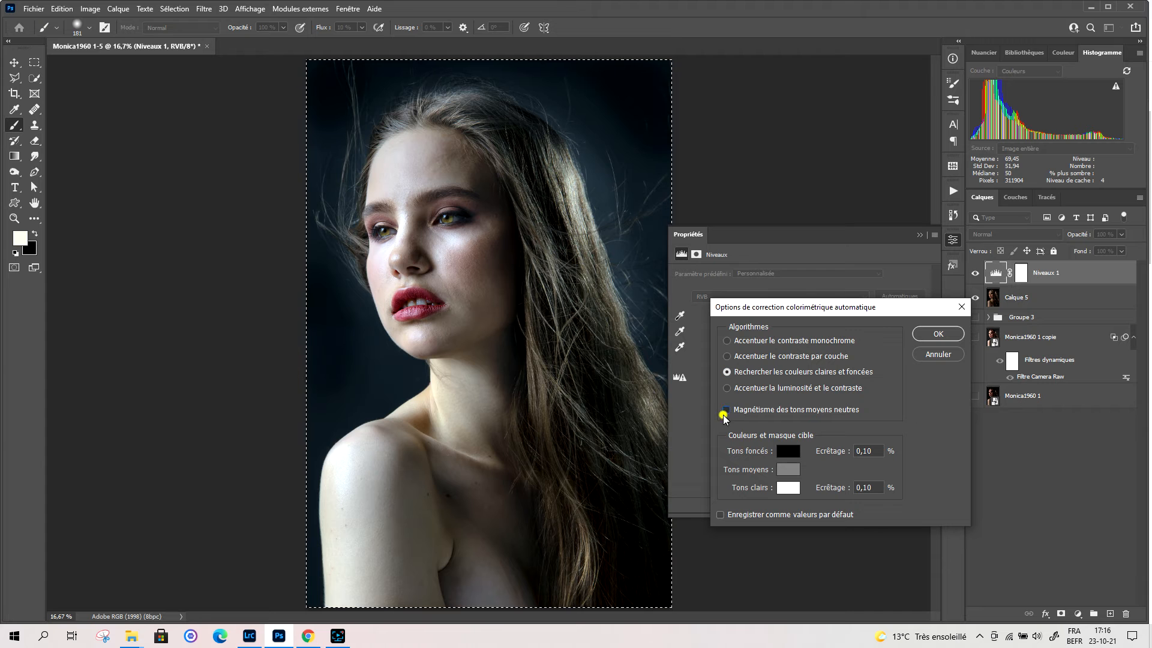
pyautogui.click(725, 412)
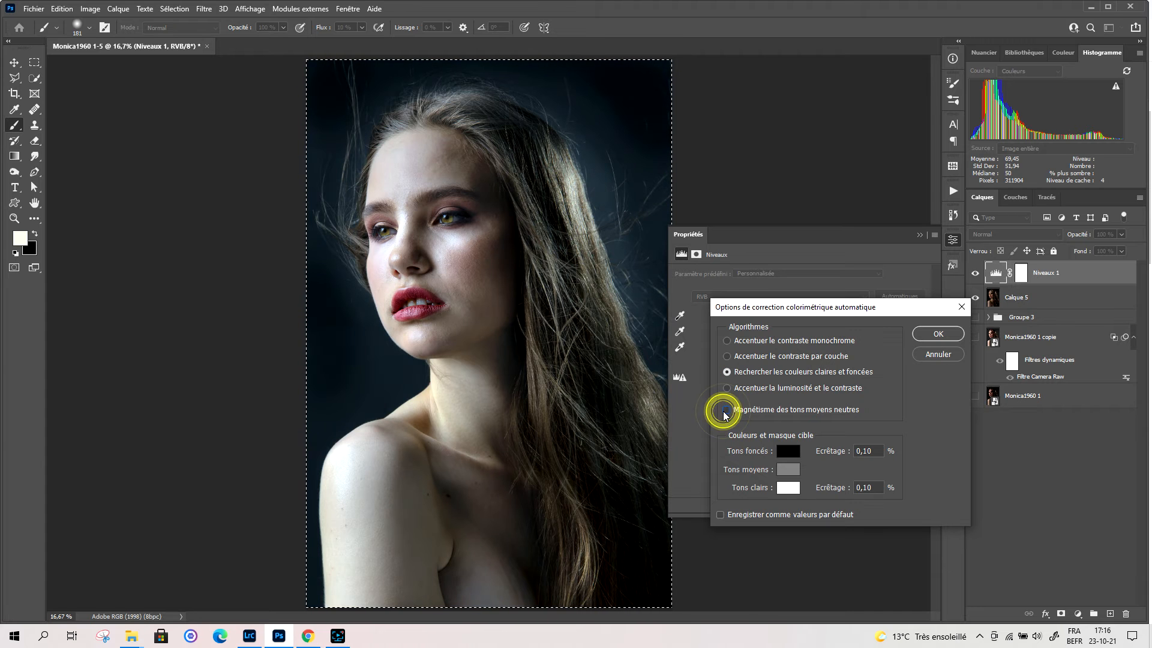
pyautogui.click(728, 388)
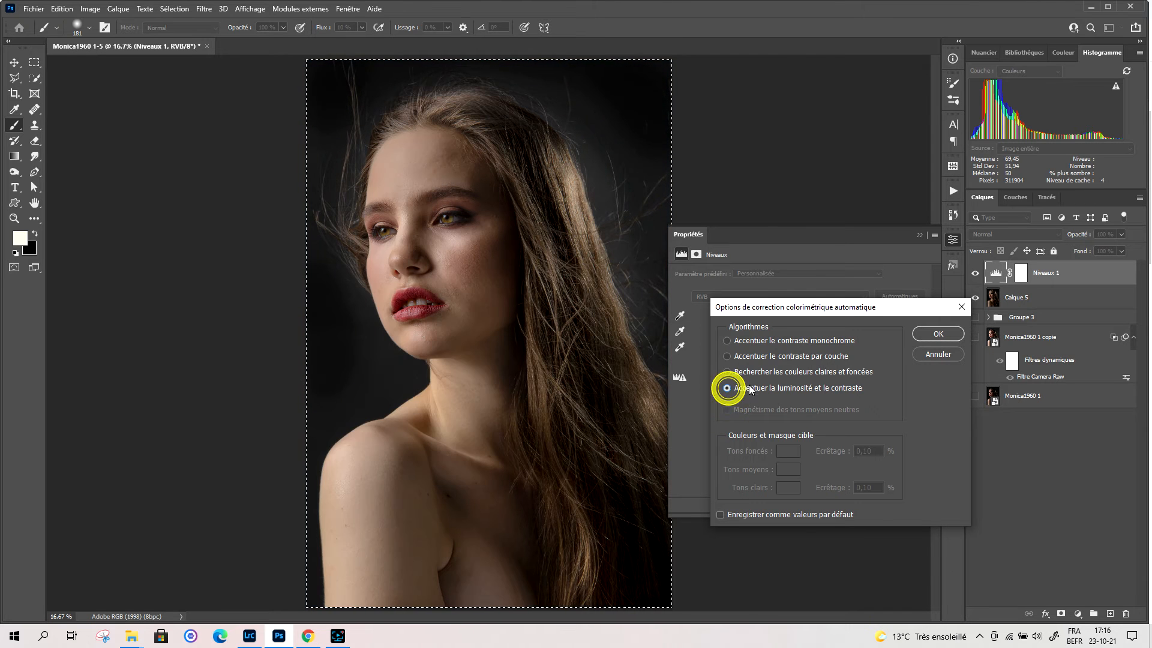
pyautogui.click(932, 336)
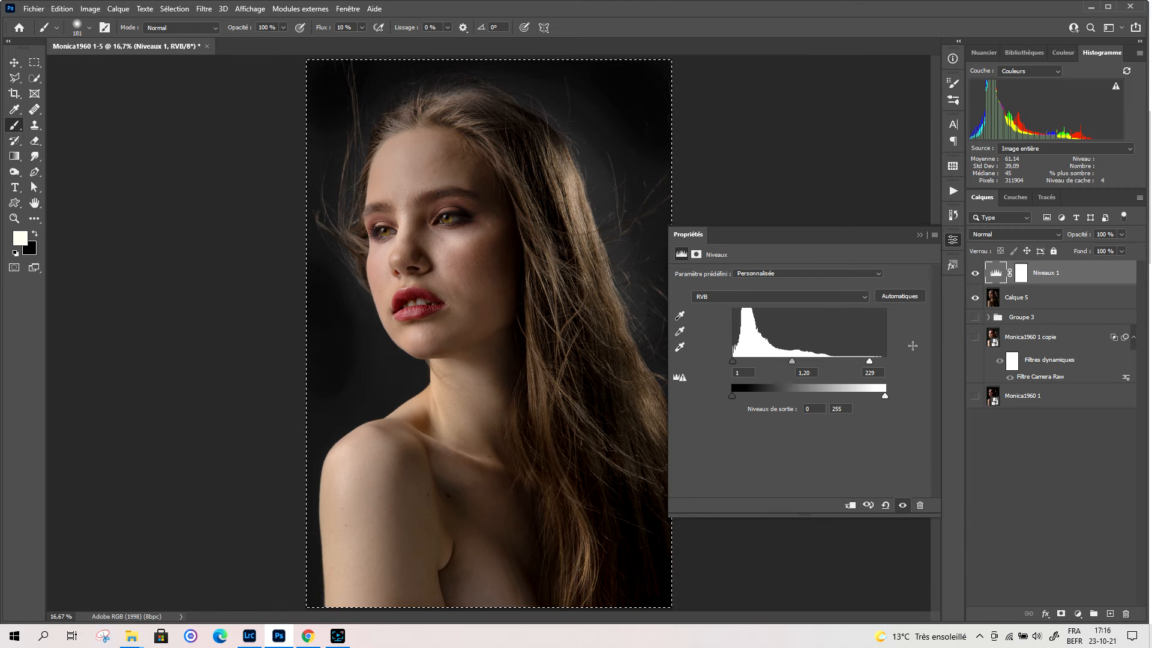
# - Sample a black point in the dark background beside the neck, and reset the Levels adjustment to Par défaut
pyautogui.click(681, 316)
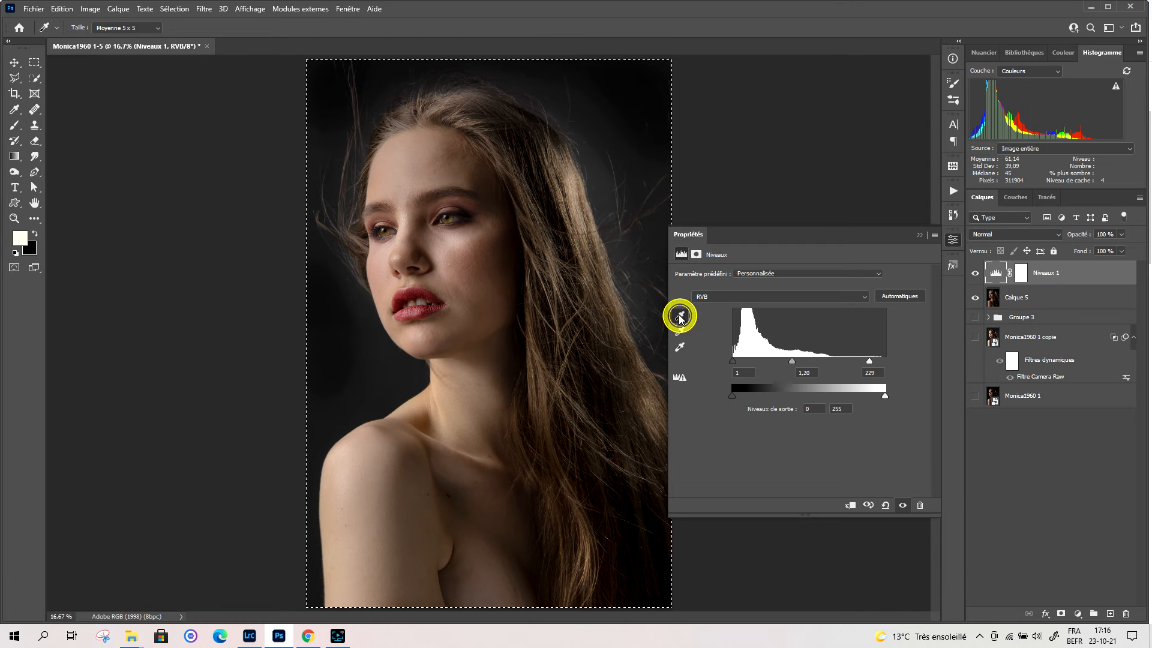
pyautogui.click(333, 348)
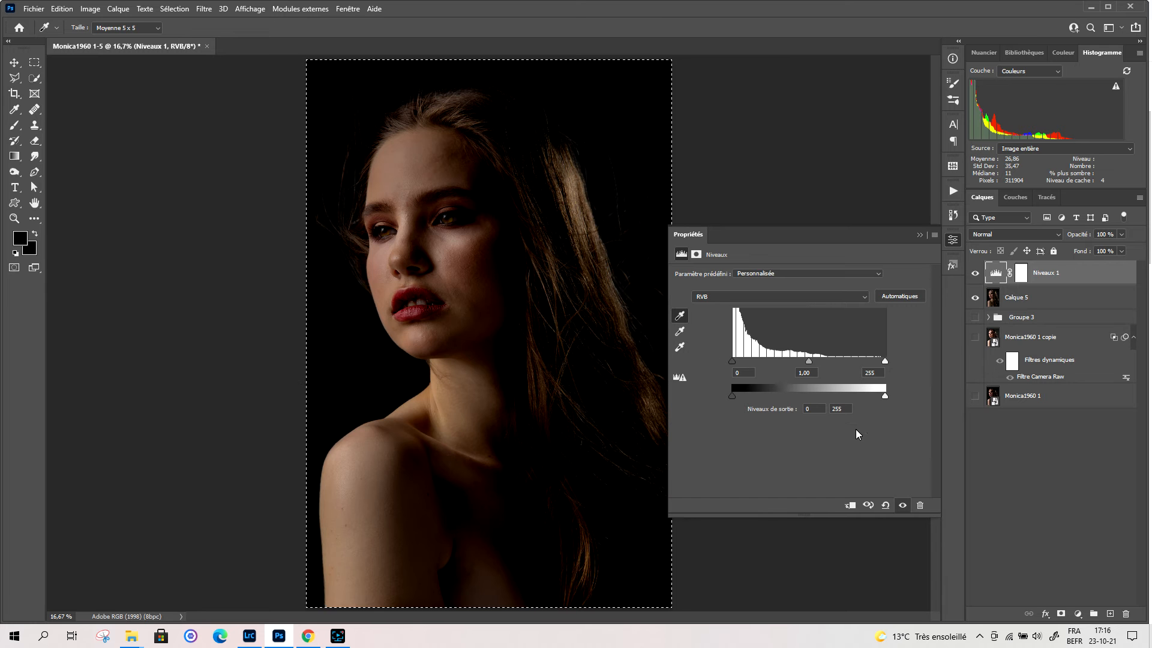
pyautogui.click(885, 505)
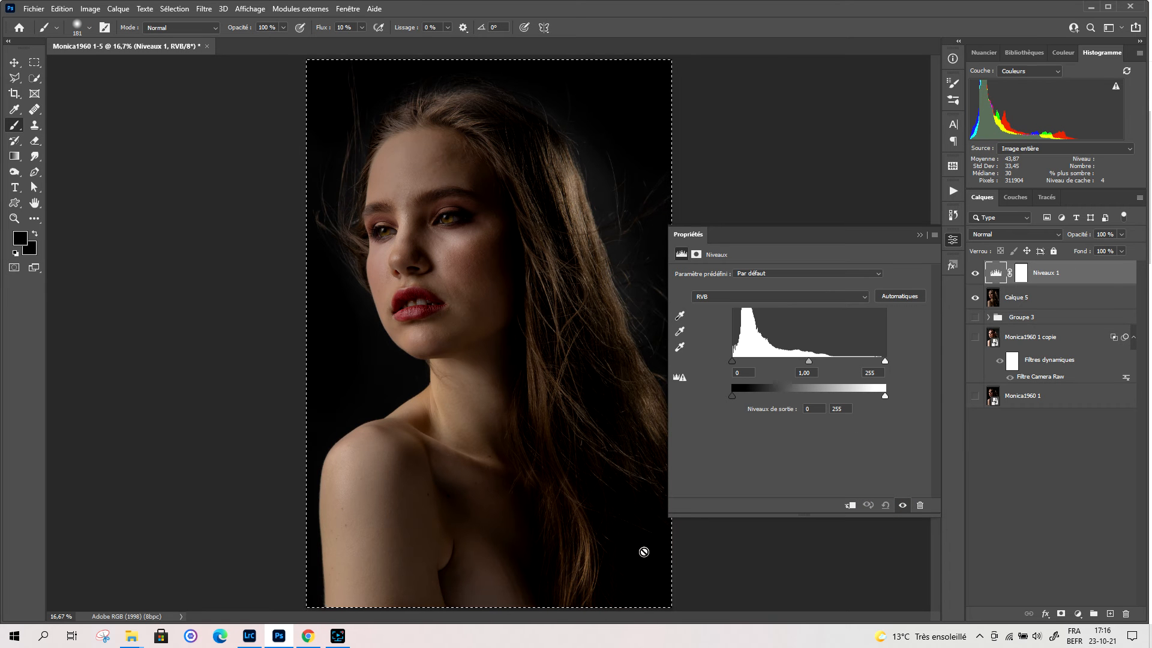
# - Sample a black point in the dark background at the portrait's lower right corner and a grey point on the shoulder
pyautogui.click(680, 315)
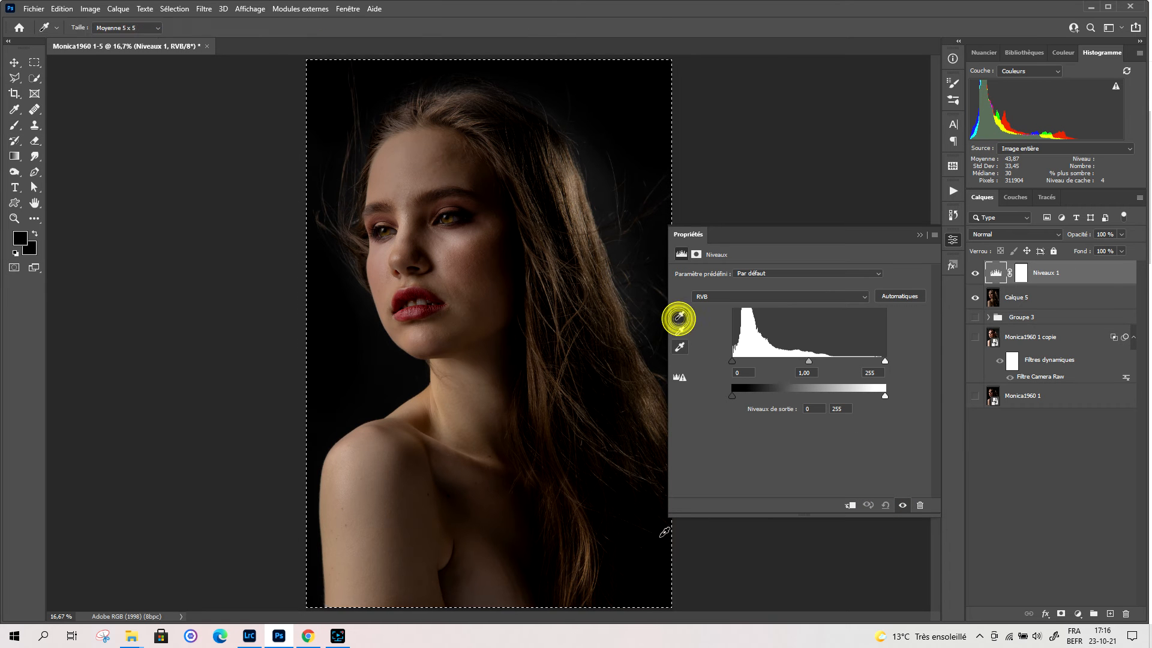
pyautogui.click(666, 593)
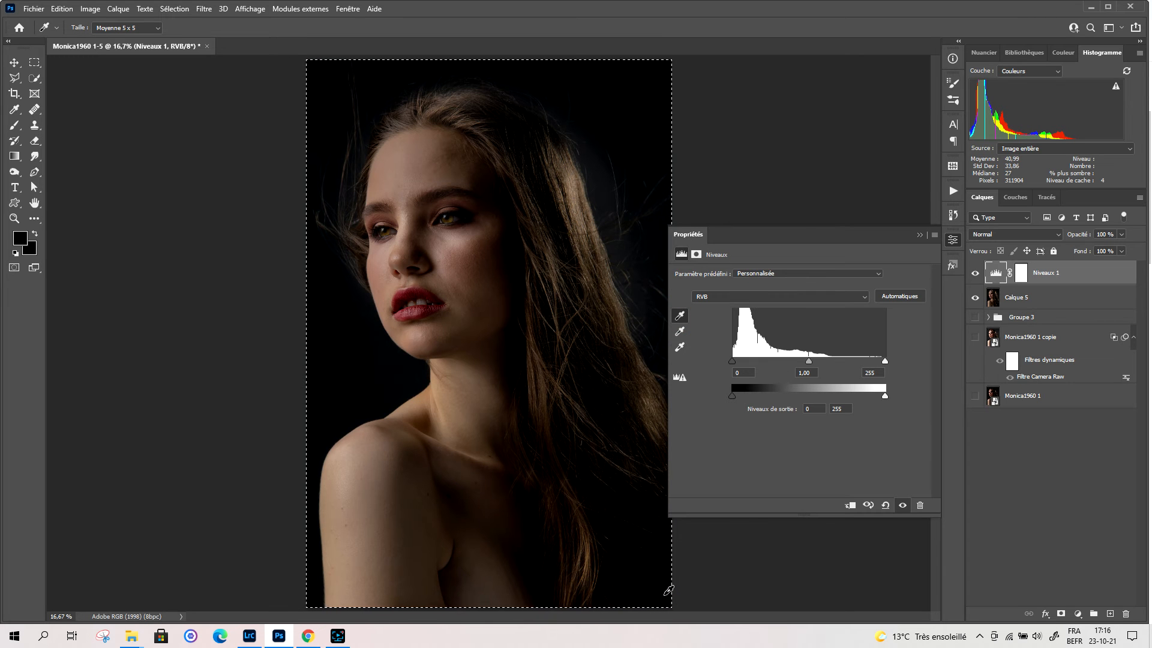
pyautogui.click(681, 333)
pyautogui.click(349, 447)
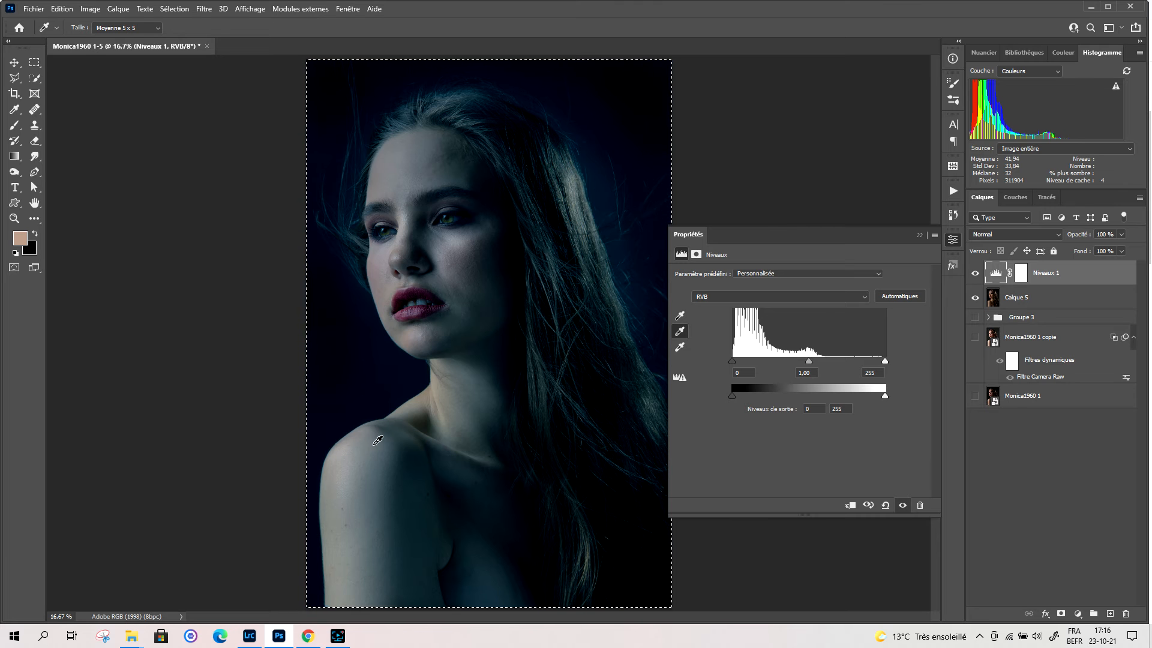
# - Sample white points on the shoulder and the forehead edge, and reset the Levels adjustment to Par défaut
pyautogui.click(681, 348)
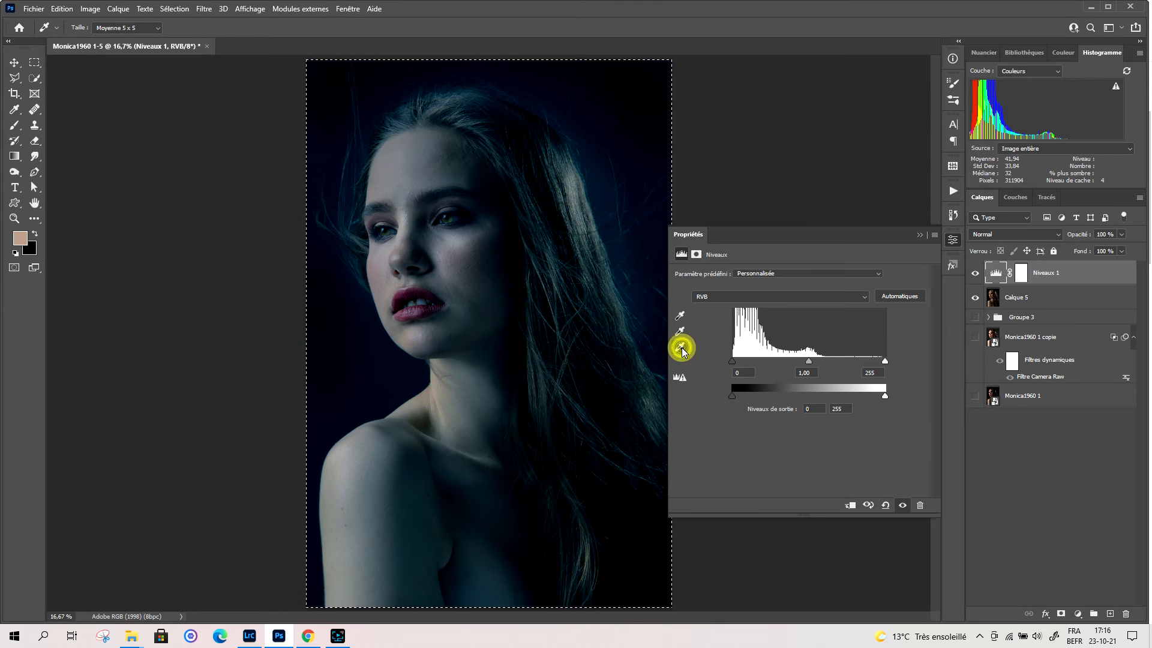
pyautogui.click(343, 450)
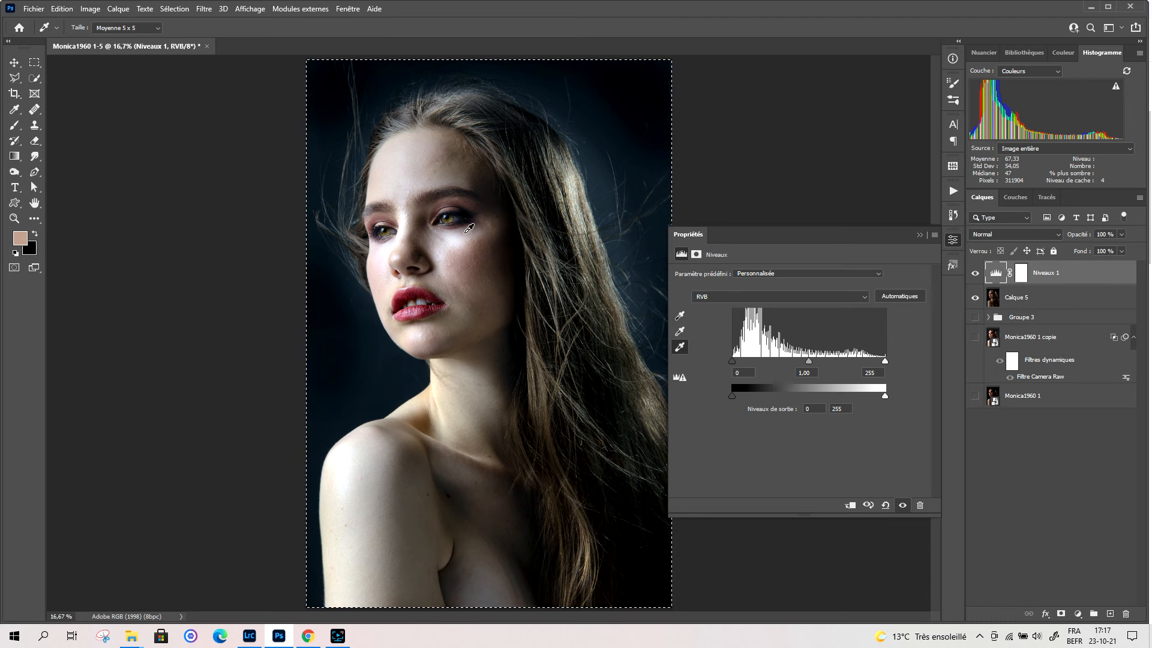
pyautogui.click(384, 146)
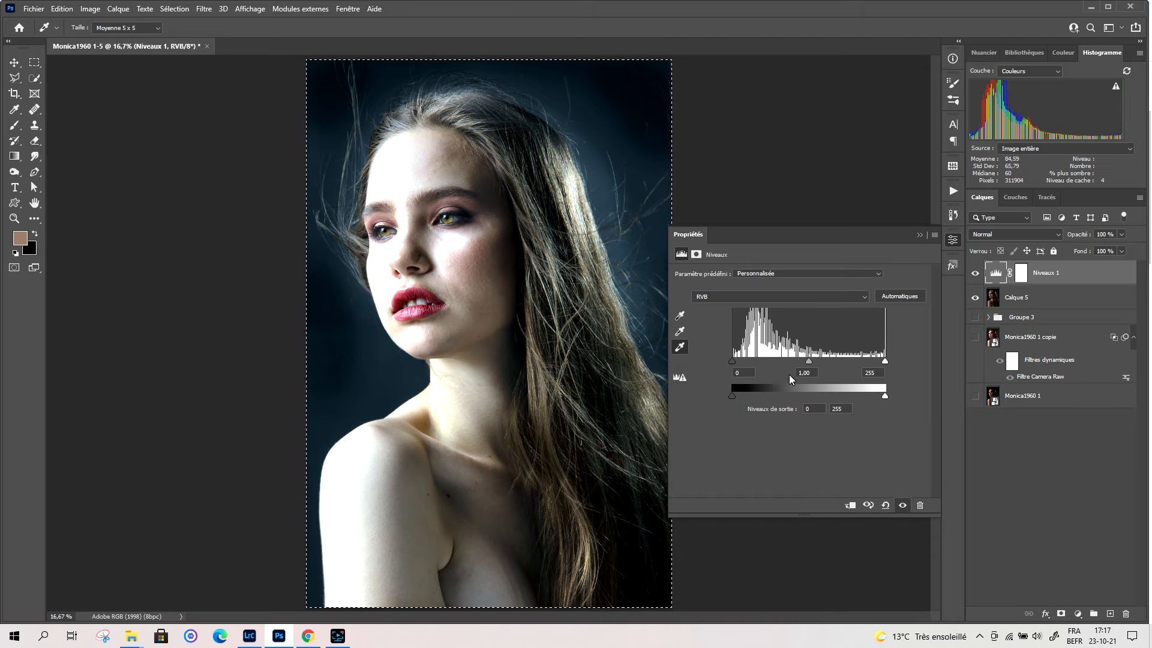
pyautogui.click(885, 505)
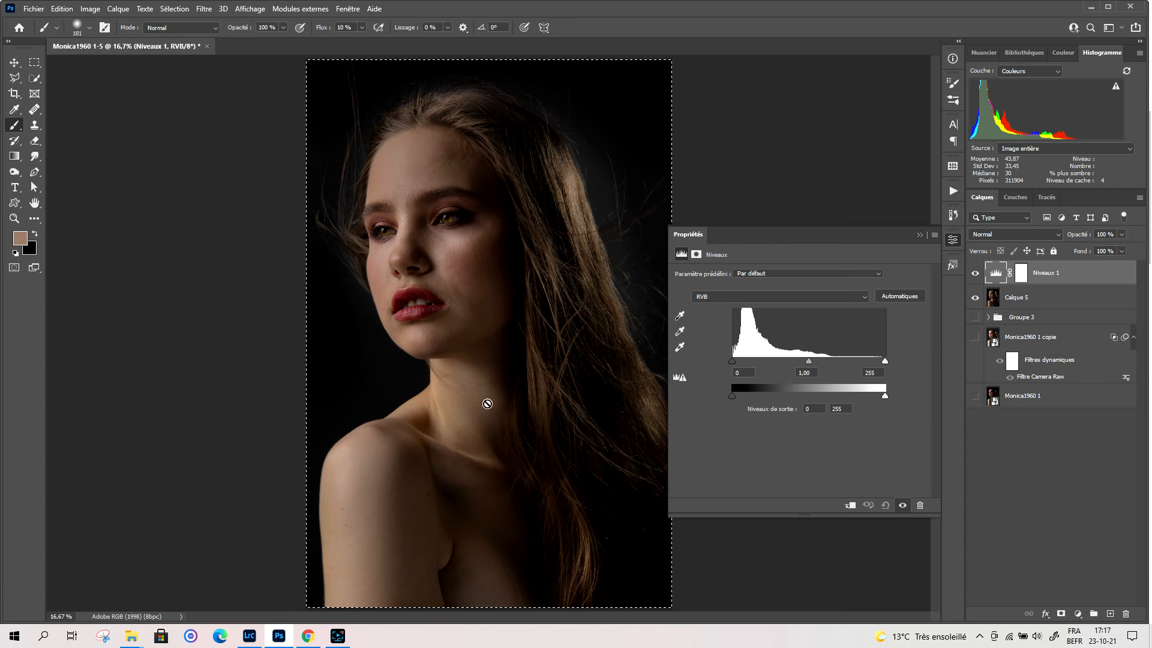
# - Sample a grey point on the shaded skin below the neck, and reset the Levels adjustment to Par défaut
pyautogui.click(679, 332)
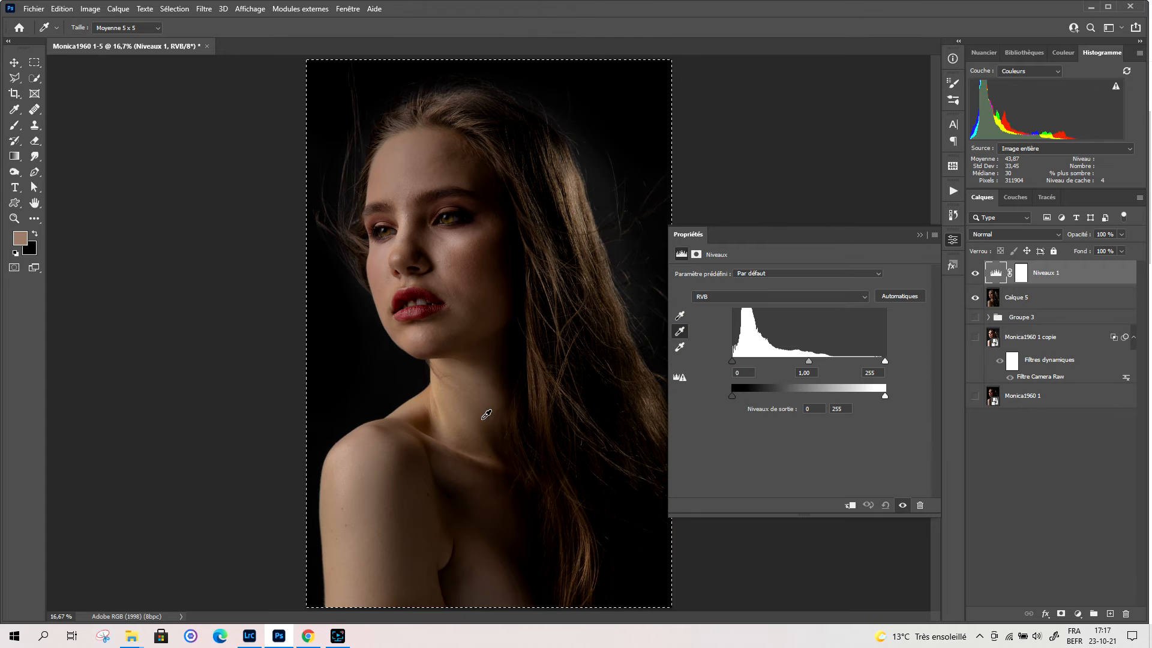
pyautogui.click(478, 480)
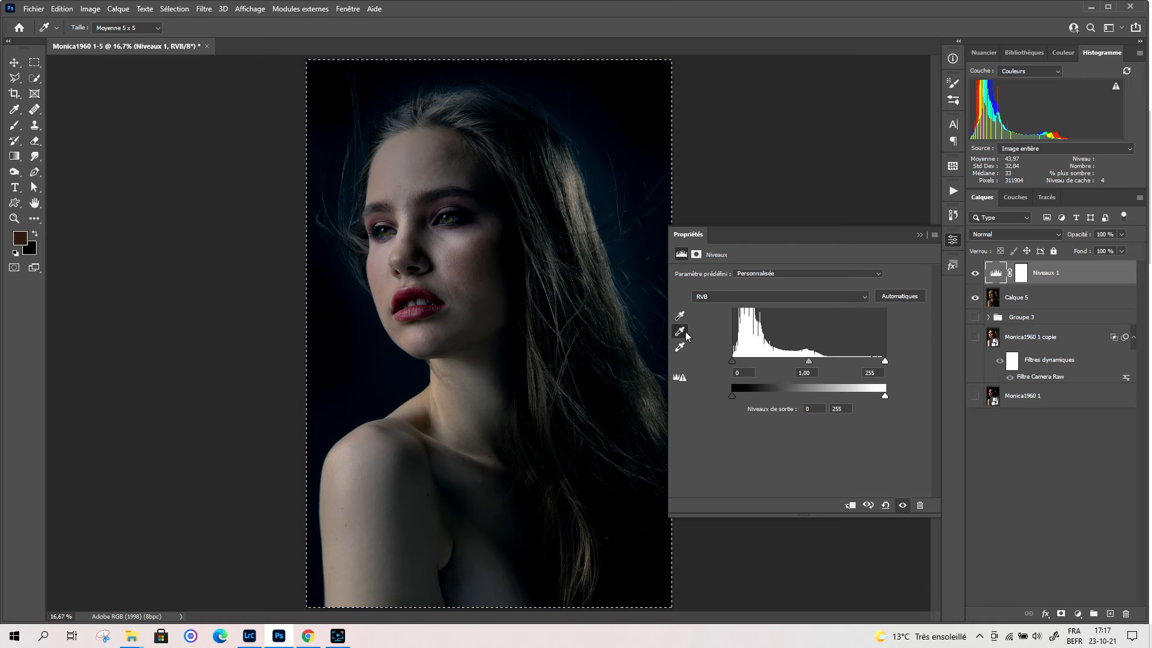
pyautogui.click(885, 505)
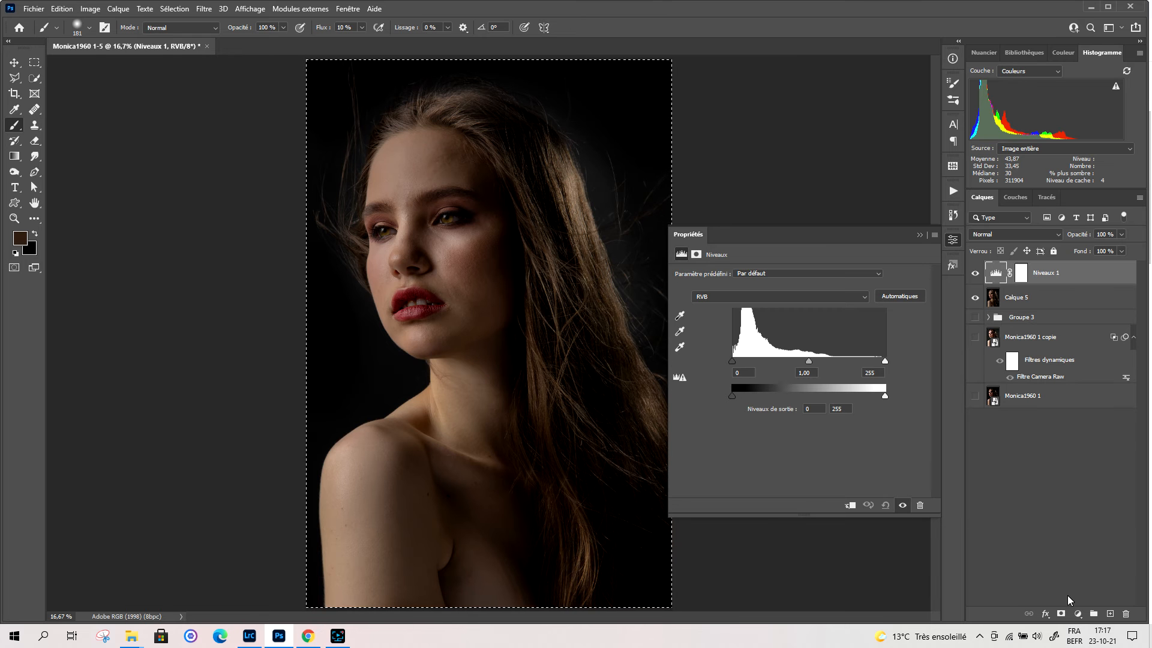
# - Add a Courbes adjustment layer above Niveaux 1 and apply the Contraste accentué (RVB) preset
pyautogui.click(1077, 613)
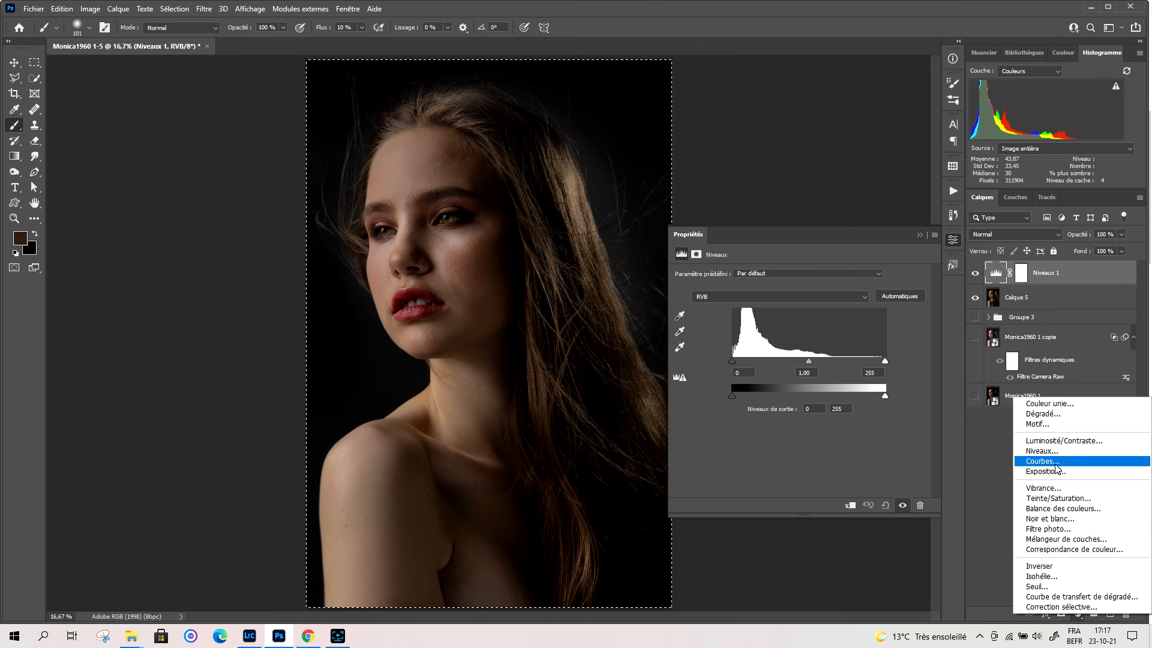
pyautogui.click(1055, 462)
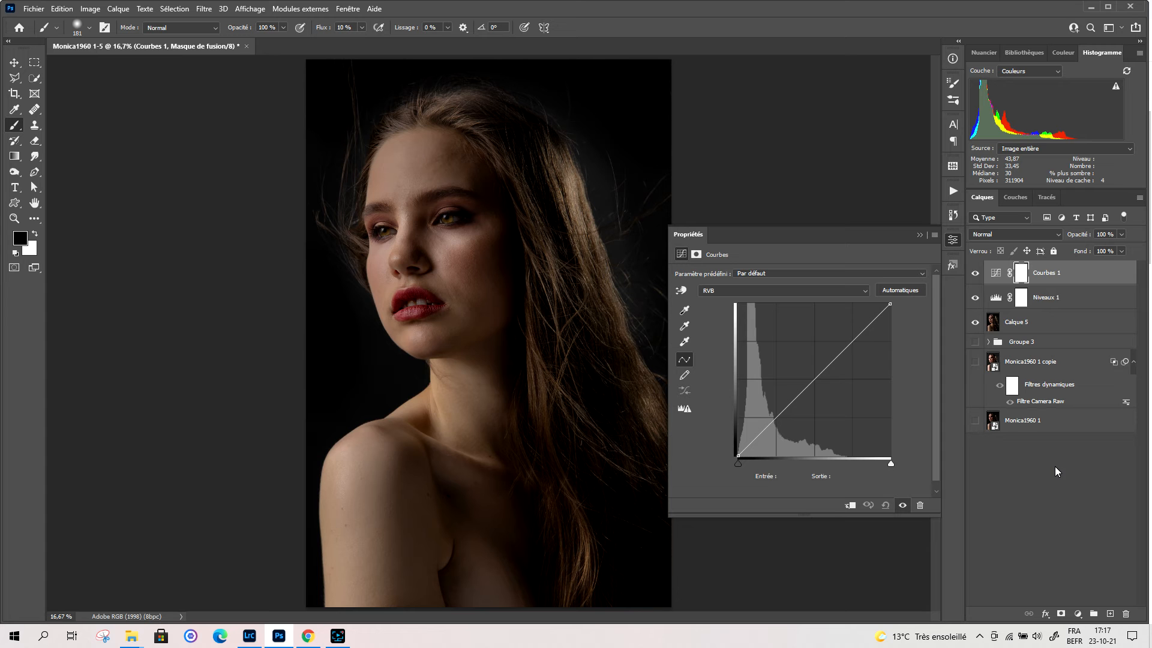
pyautogui.click(913, 273)
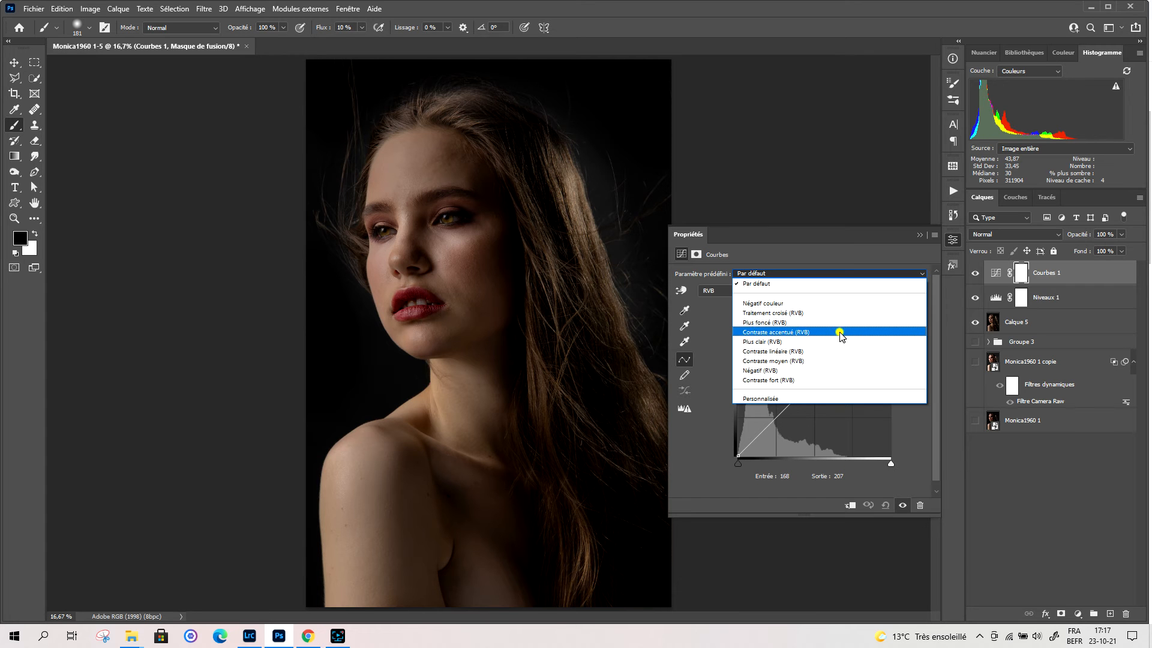
pyautogui.click(840, 331)
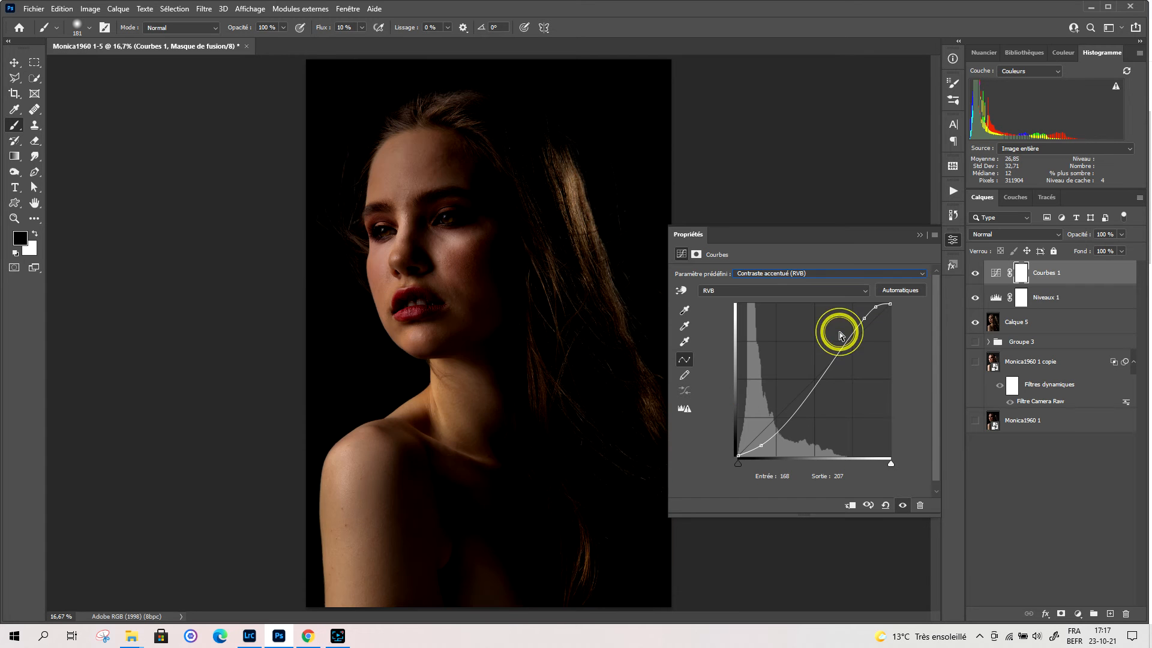
# - Compare the Contraste linéaire (RVB) and Contraste accentué (RVB) presets, and reset the curve to Par défaut
pyautogui.click(874, 273)
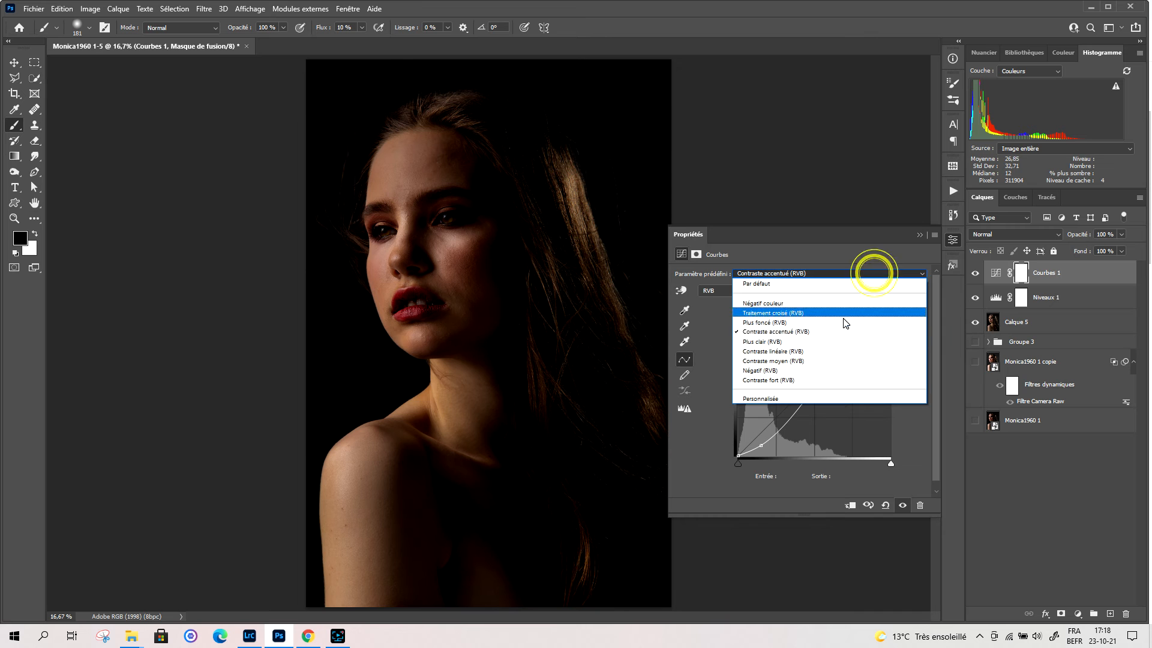
pyautogui.click(828, 352)
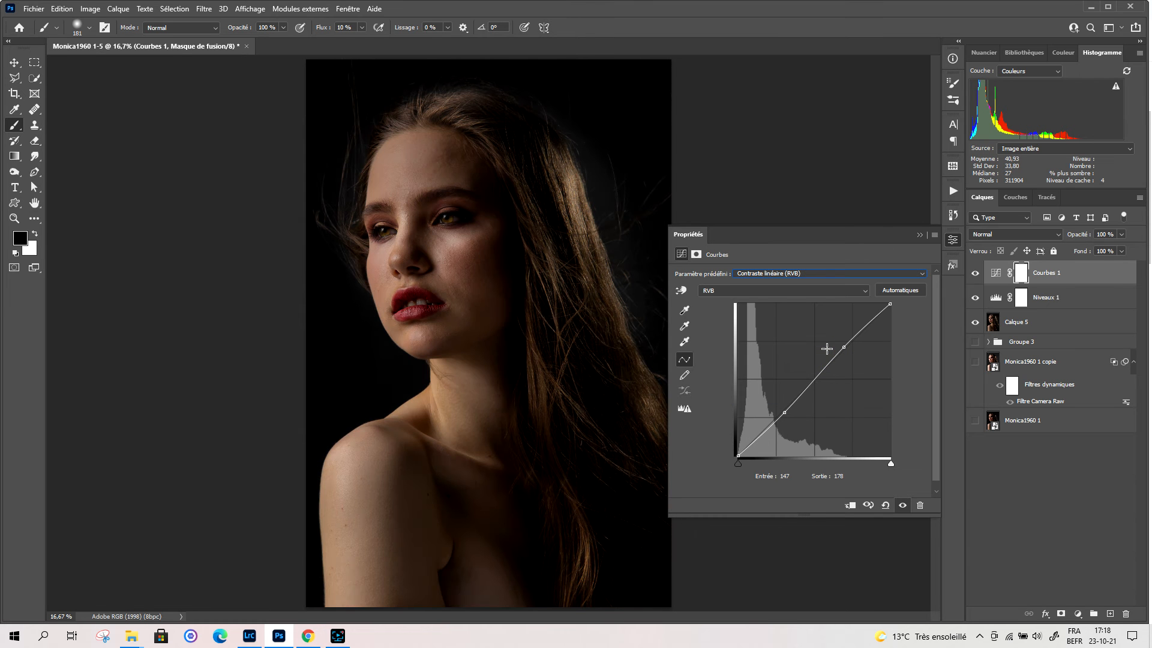
pyautogui.click(825, 273)
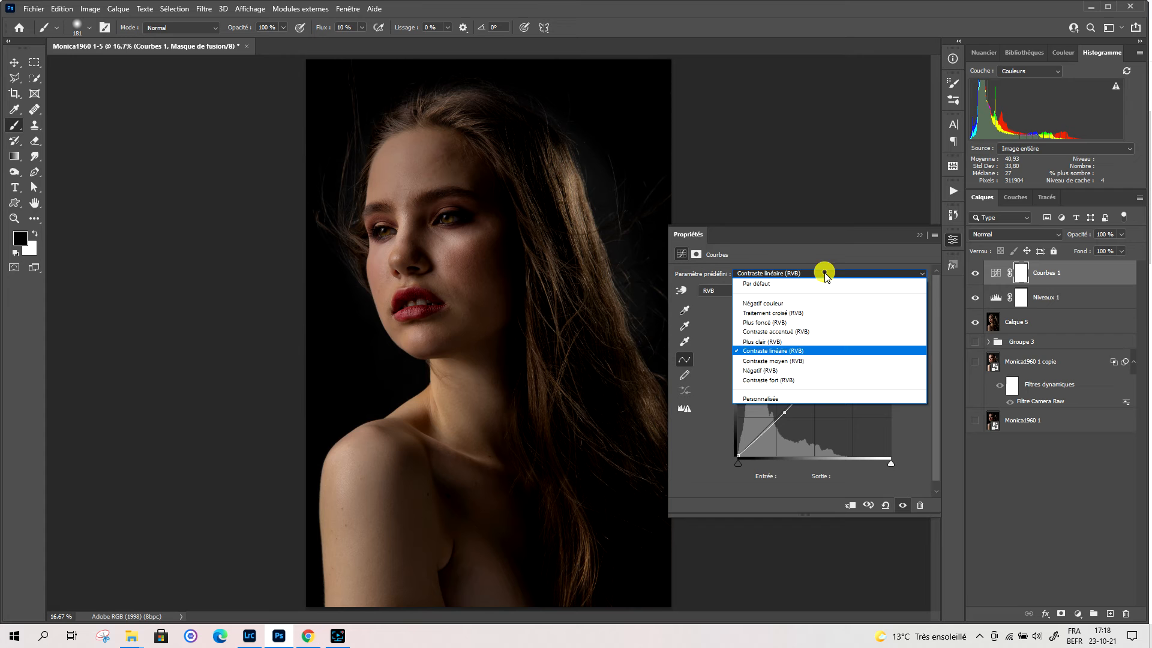
pyautogui.click(828, 331)
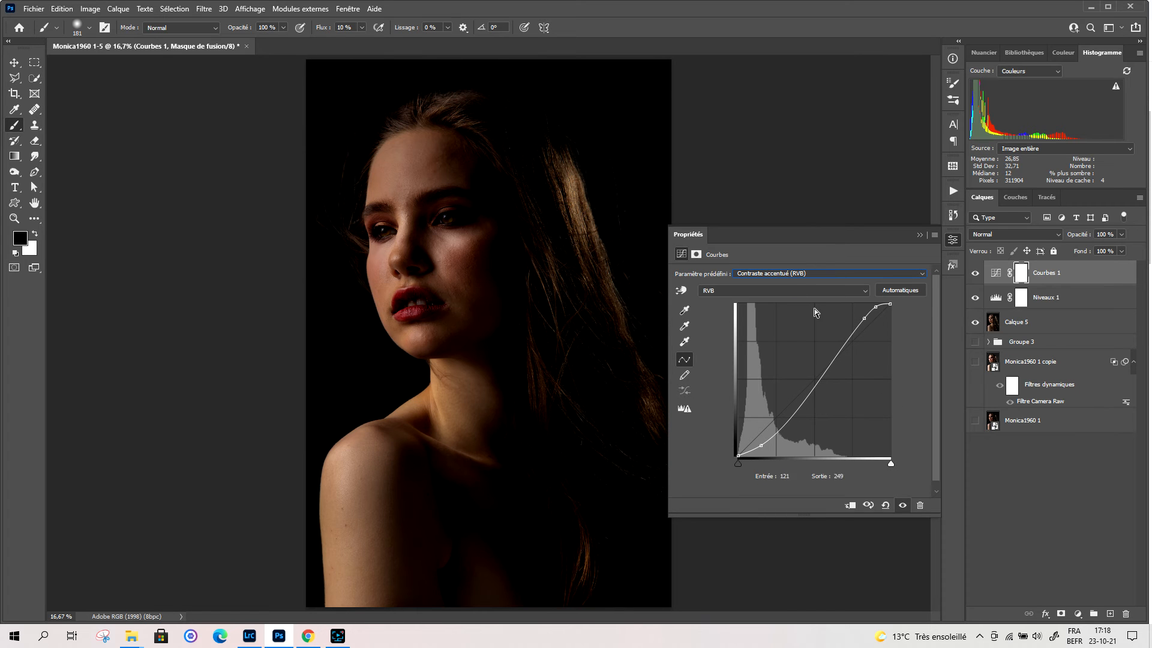
pyautogui.click(885, 506)
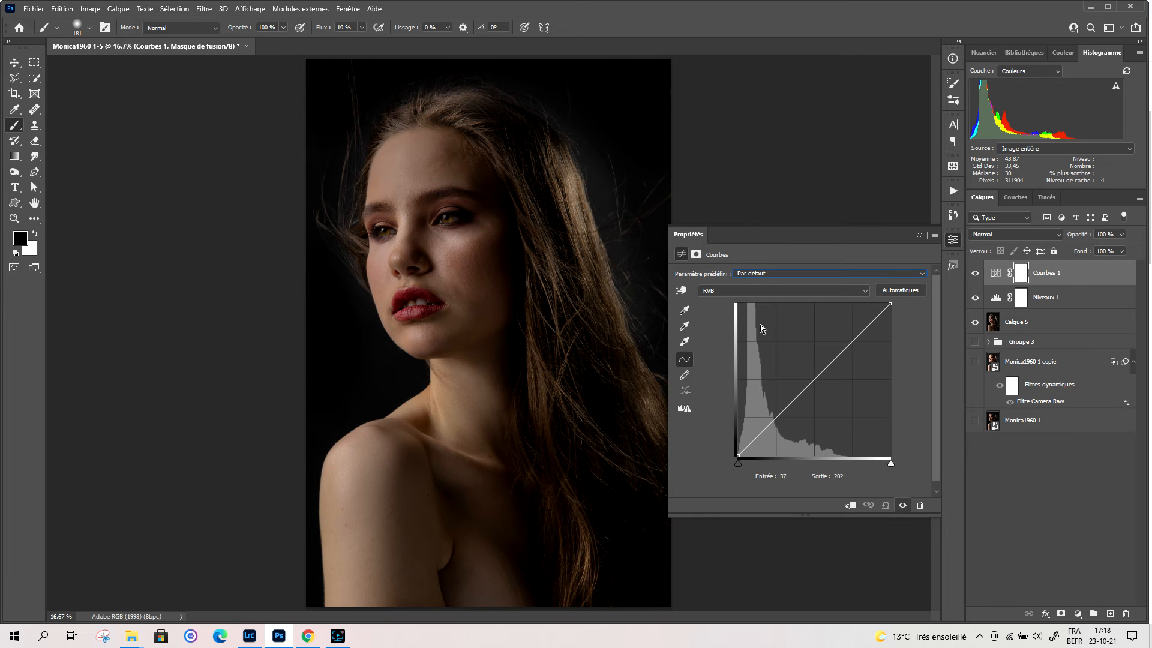
# - Lower the curve's midtones to input 146, output 108, and try a highlight point at input 180, output 184 before removing it
pyautogui.click(814, 380)
pyautogui.moveTo(814, 380)
pyautogui.mouseDown()
pyautogui.moveTo(804, 364)
pyautogui.moveTo(826, 391)
pyautogui.mouseUp()
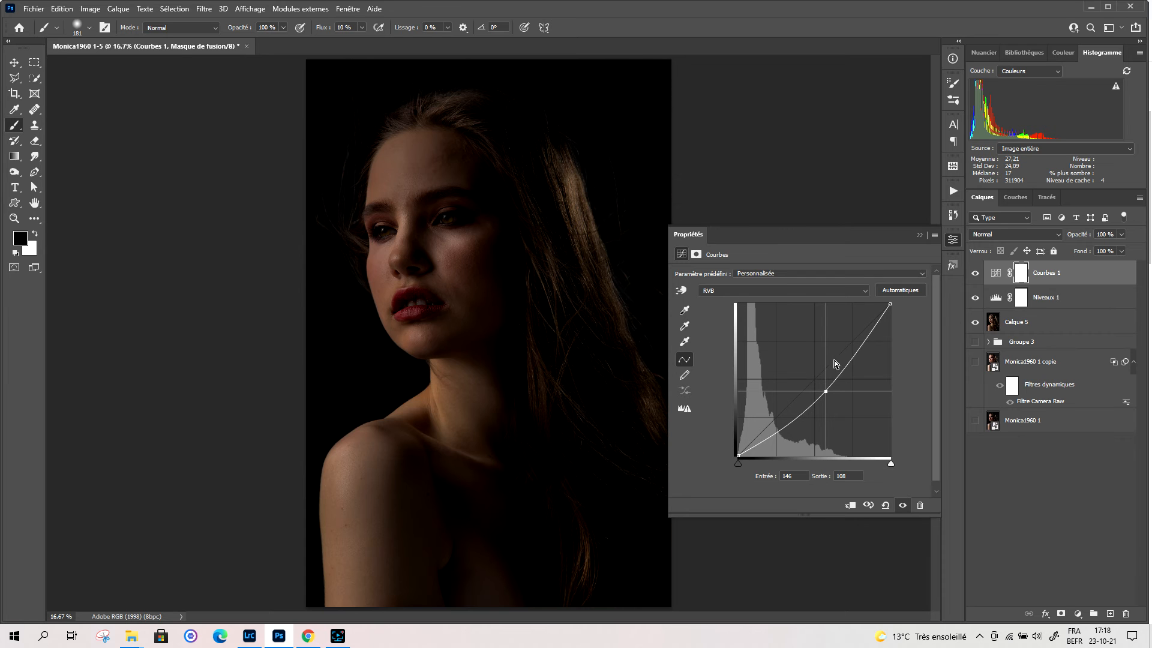
pyautogui.moveTo(857, 354); pyautogui.dragTo(846, 345)
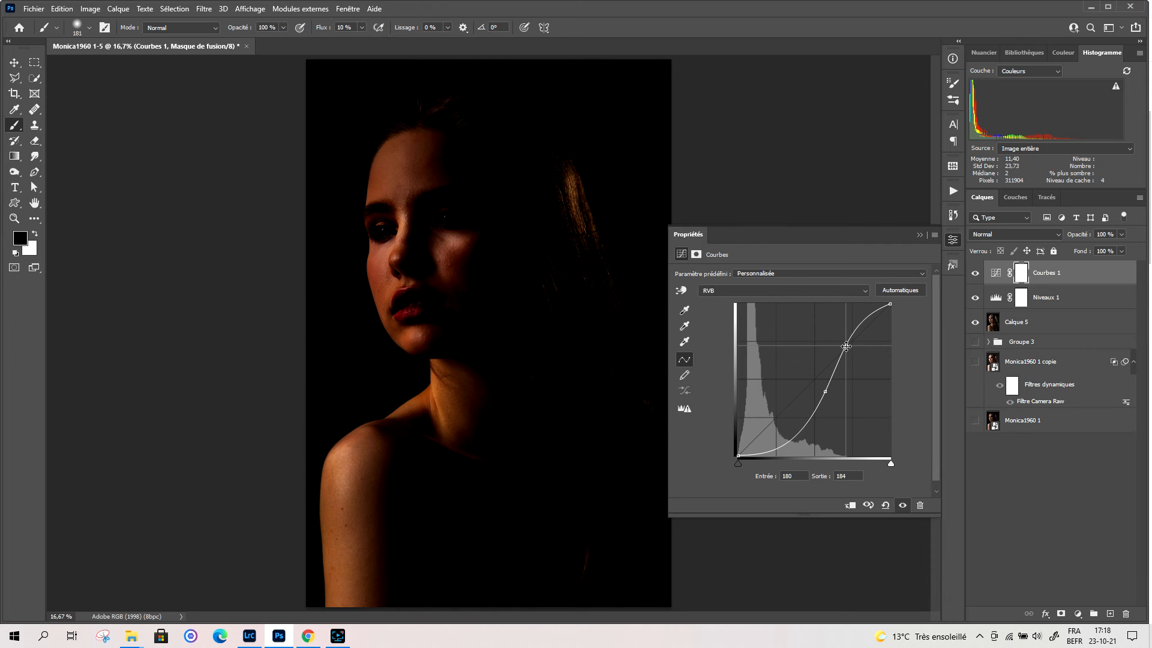
pyautogui.moveTo(846, 346); pyautogui.dragTo(930, 423)
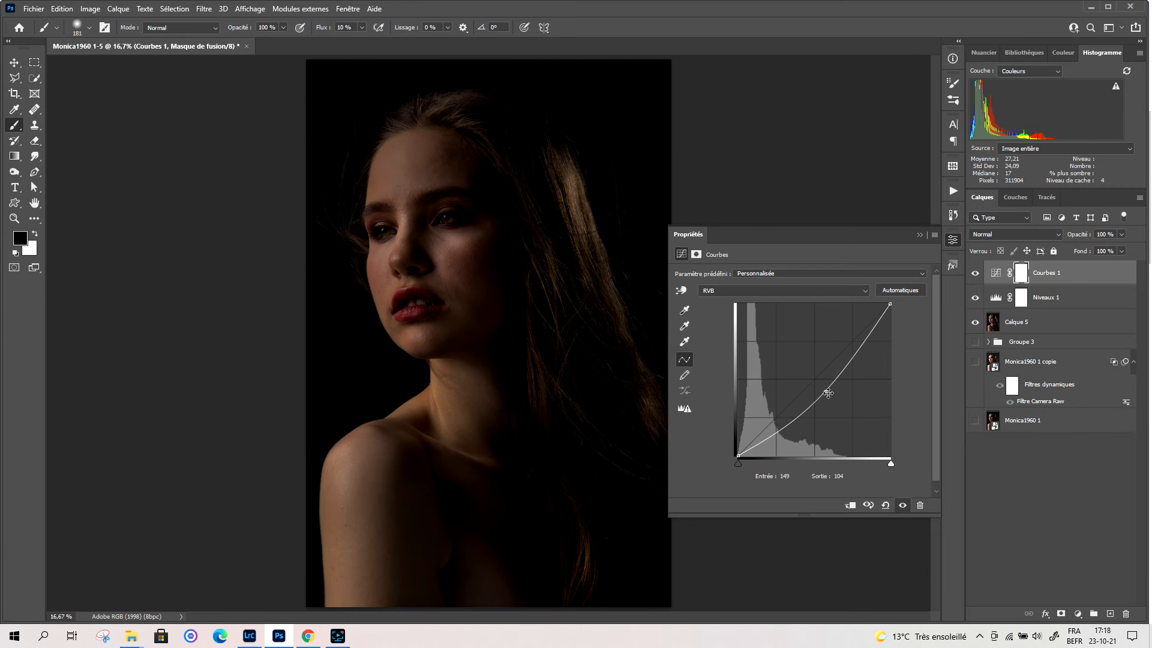
# - Add curve points at input 48, output 49 and input 175, output 181, and reset the curve to Par défaut
pyautogui.click(771, 433)
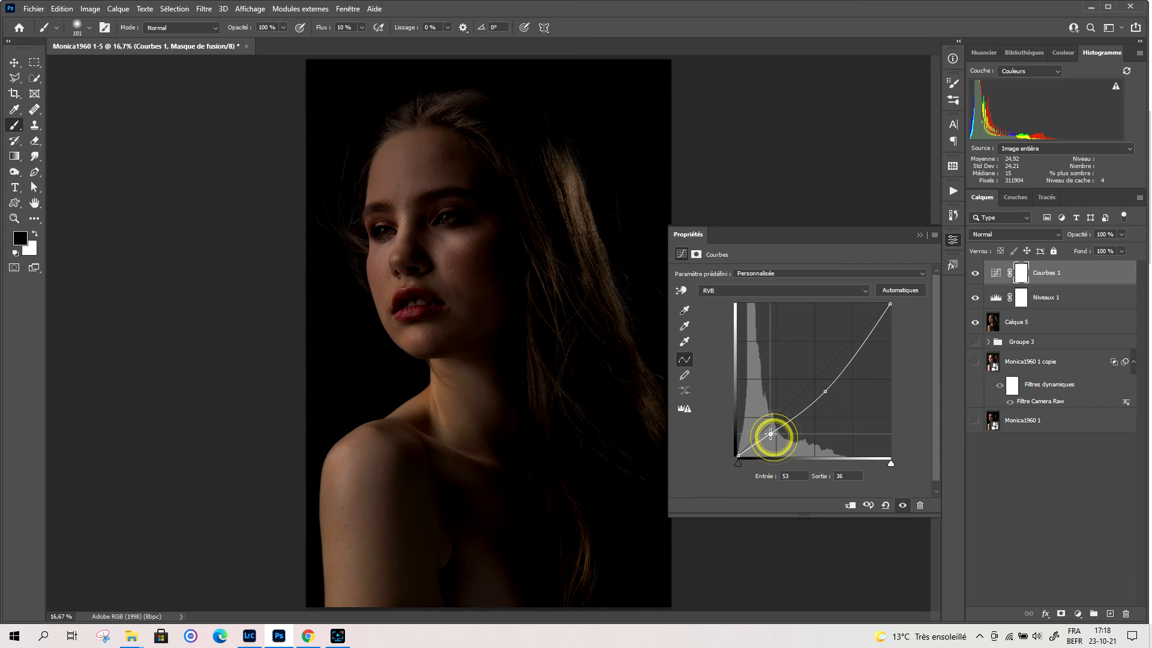
pyautogui.moveTo(771, 433); pyautogui.dragTo(768, 426)
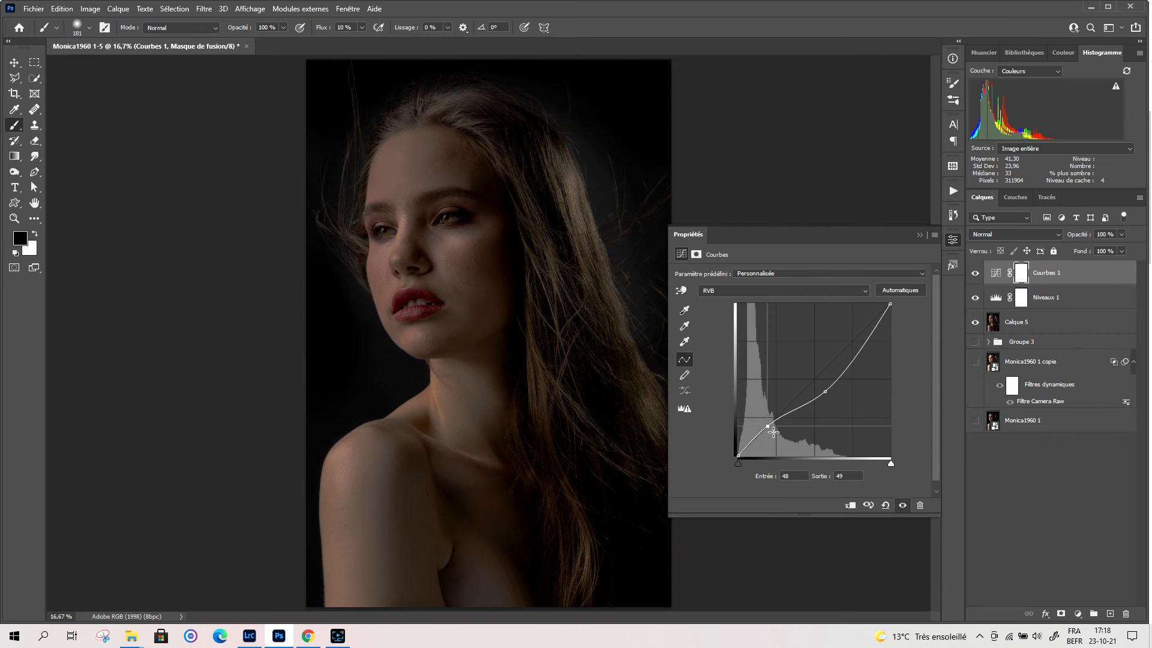
pyautogui.moveTo(858, 360); pyautogui.dragTo(843, 348)
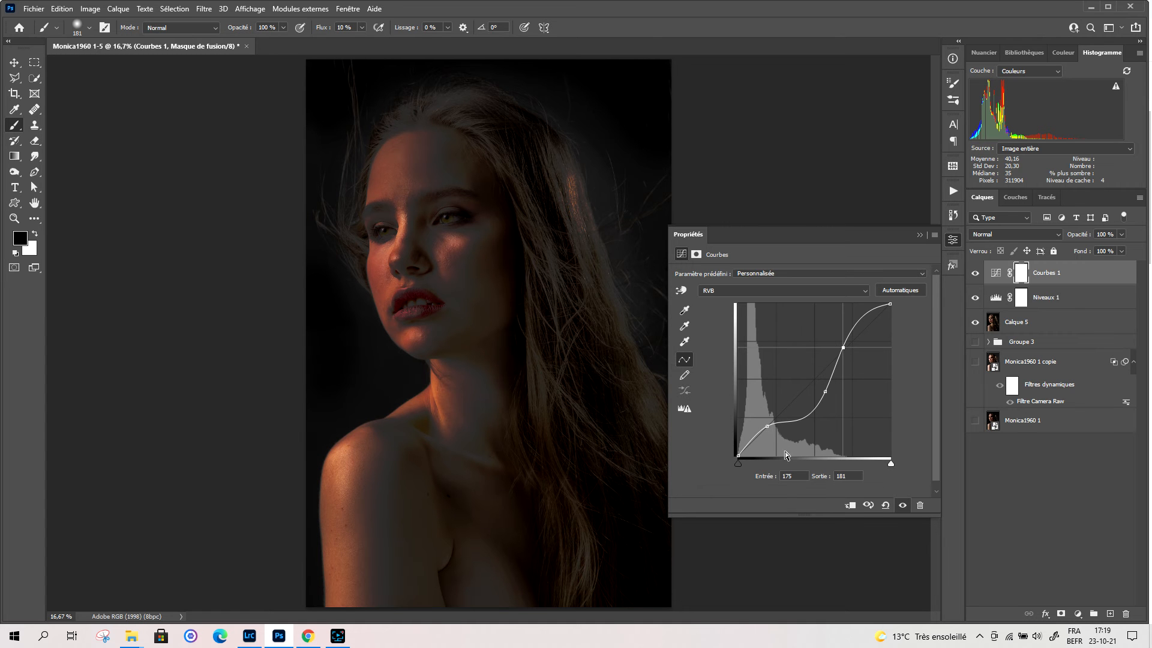
pyautogui.click(684, 360)
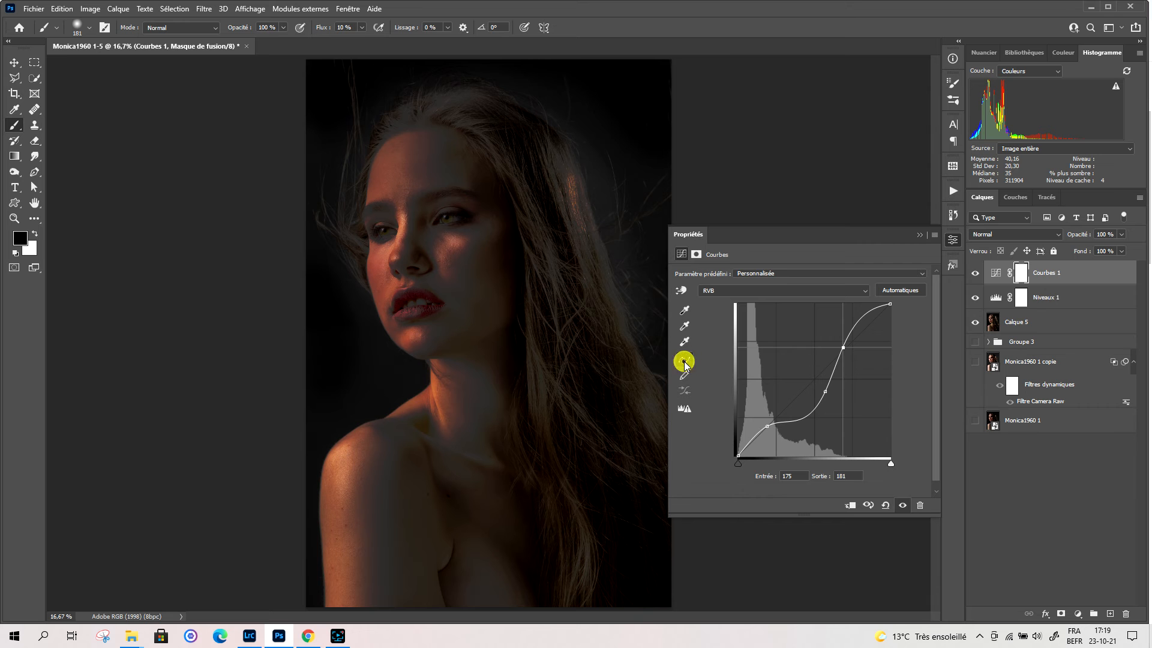
pyautogui.click(883, 504)
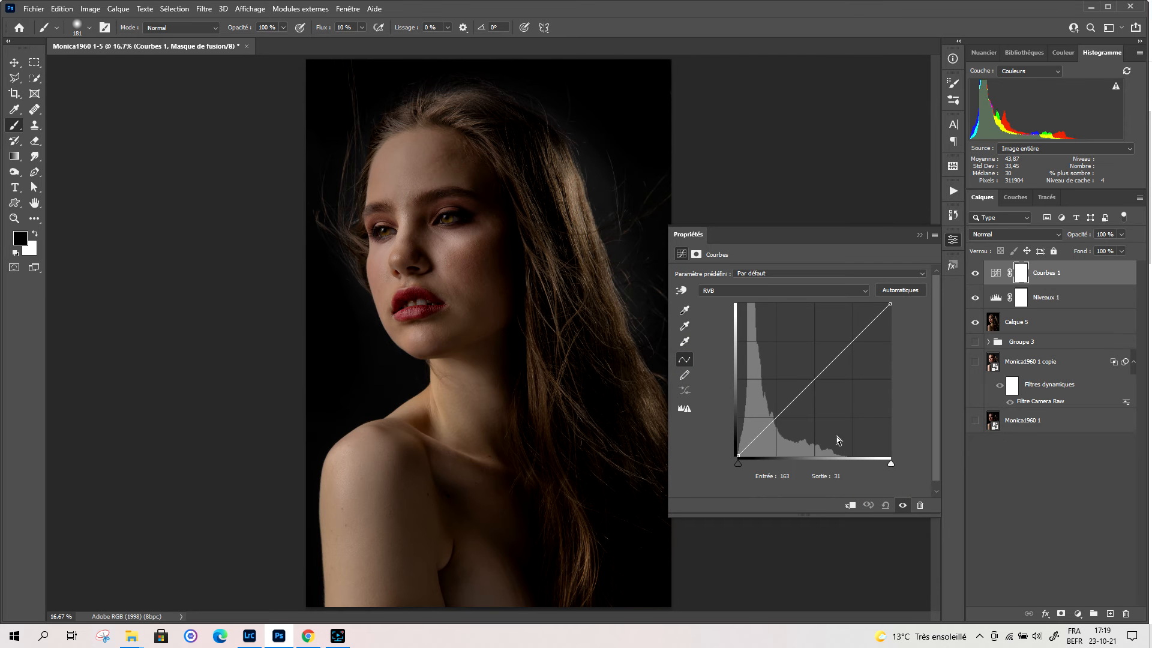
# - Brighten the dark area behind the hair with the on-image tool to input 16, output 23, and add a curve point at input 70, output 80
pyautogui.click(681, 292)
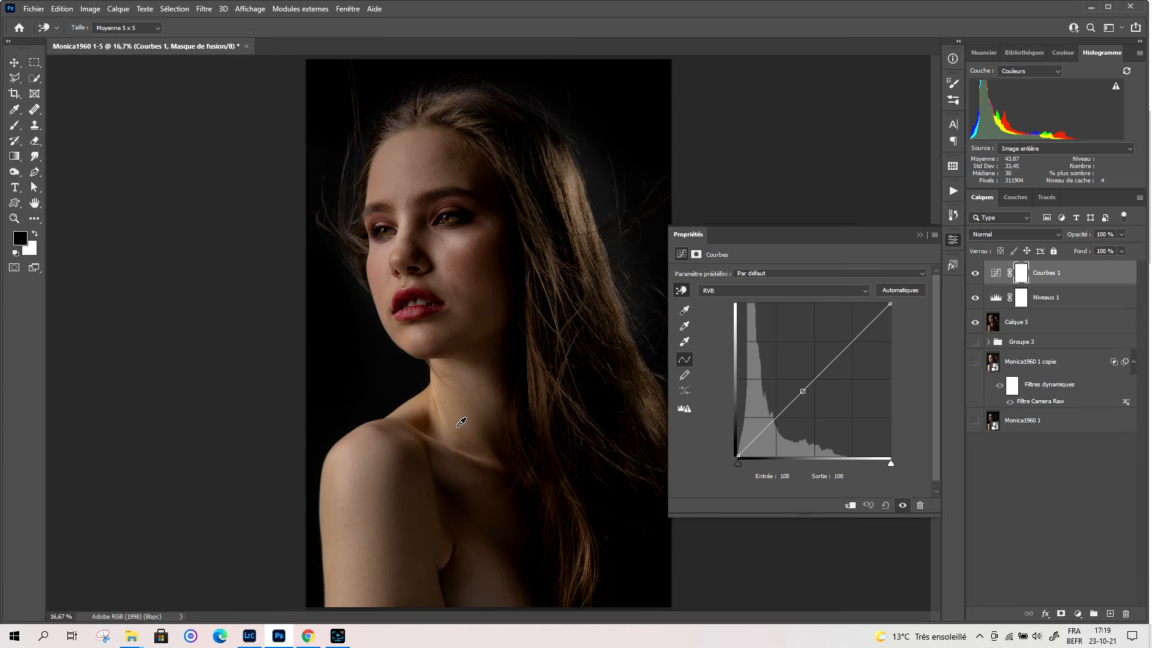
pyautogui.click(607, 400)
pyautogui.moveTo(605, 404); pyautogui.dragTo(599, 397)
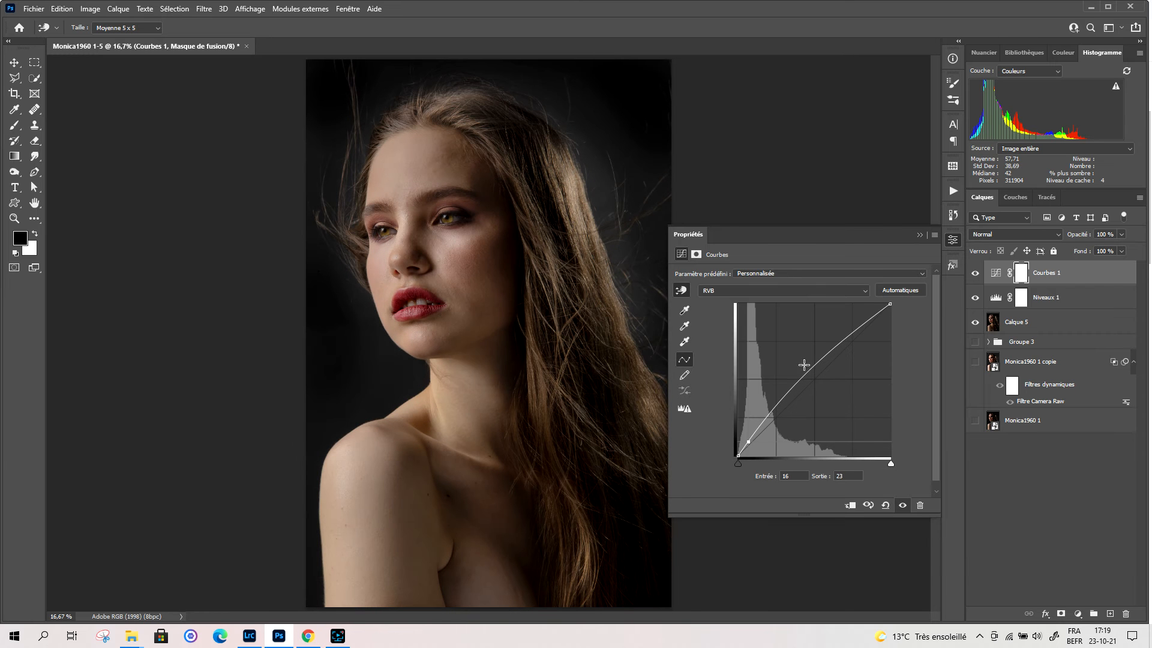
pyautogui.click(777, 404)
pyautogui.moveTo(778, 403); pyautogui.dragTo(779, 408)
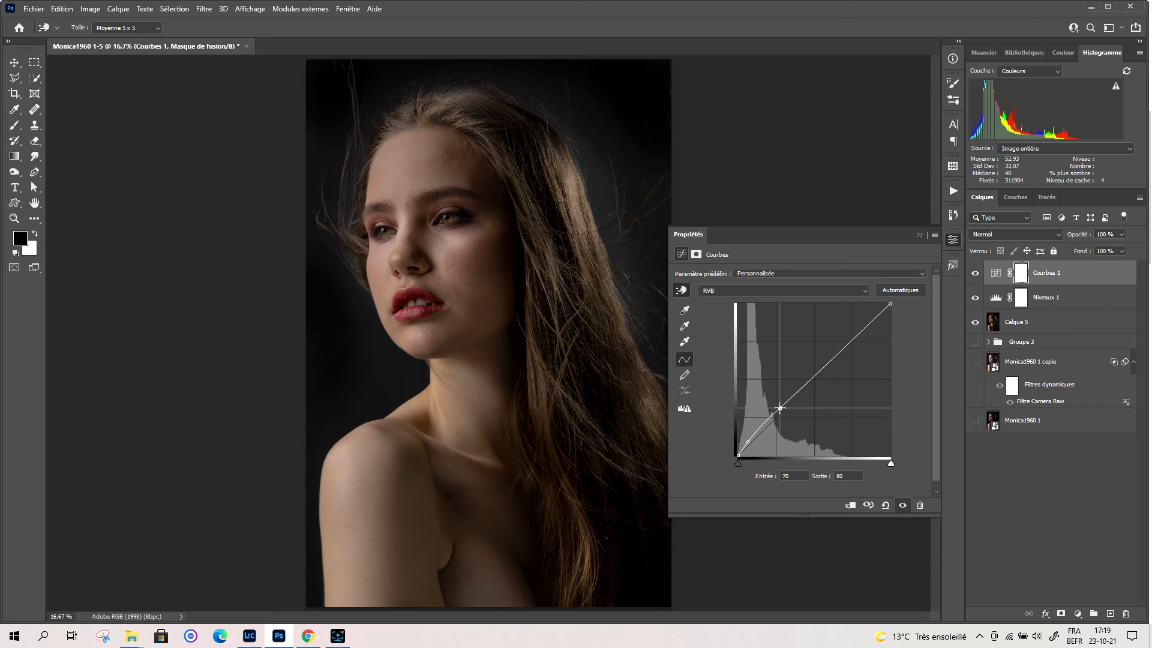
pyautogui.click(747, 441)
pyautogui.press('b')
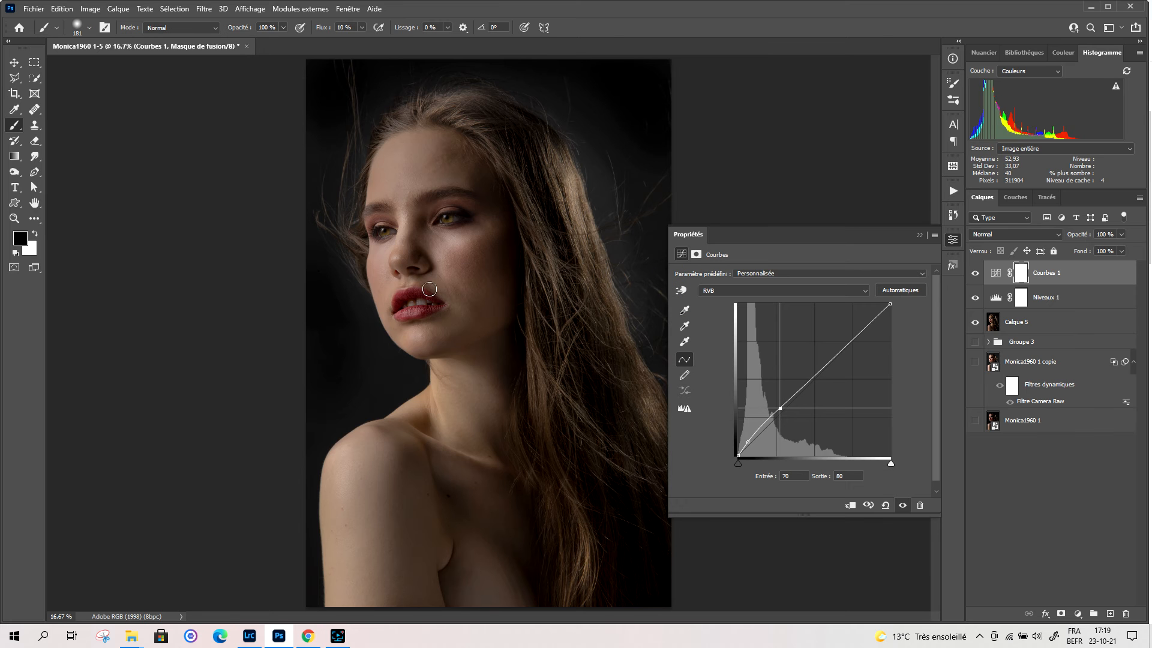
# - Darken the shoulder's tones at input 153 with the on-image tool, and reset the curve to Par défaut
pyautogui.click(678, 290)
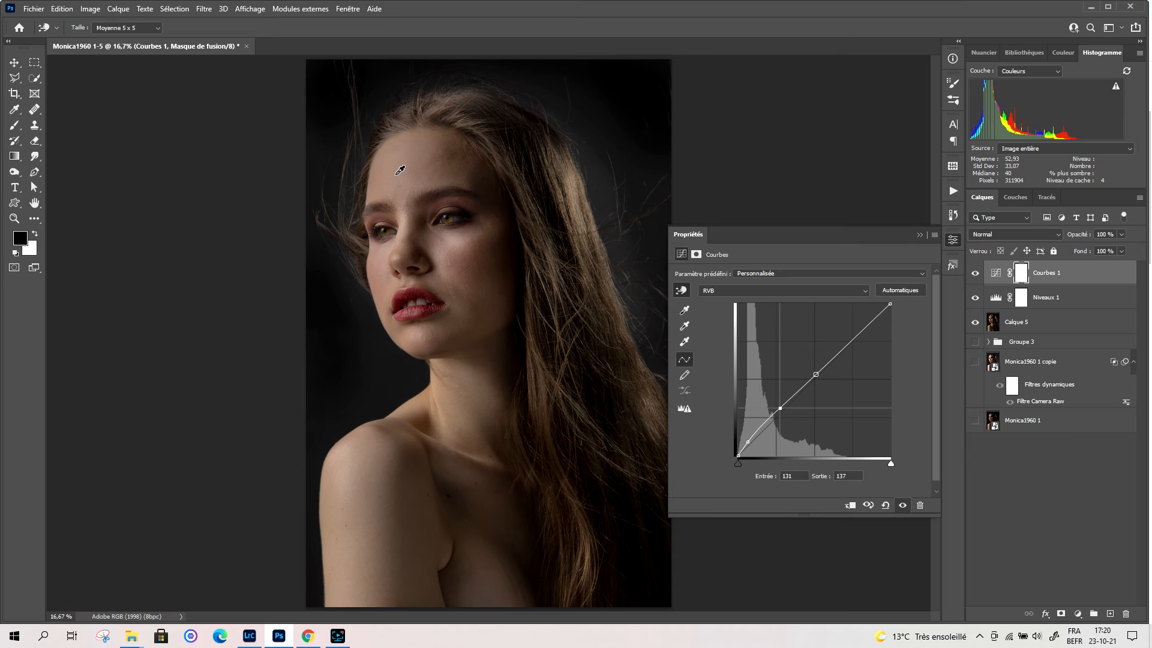
pyautogui.click(339, 466)
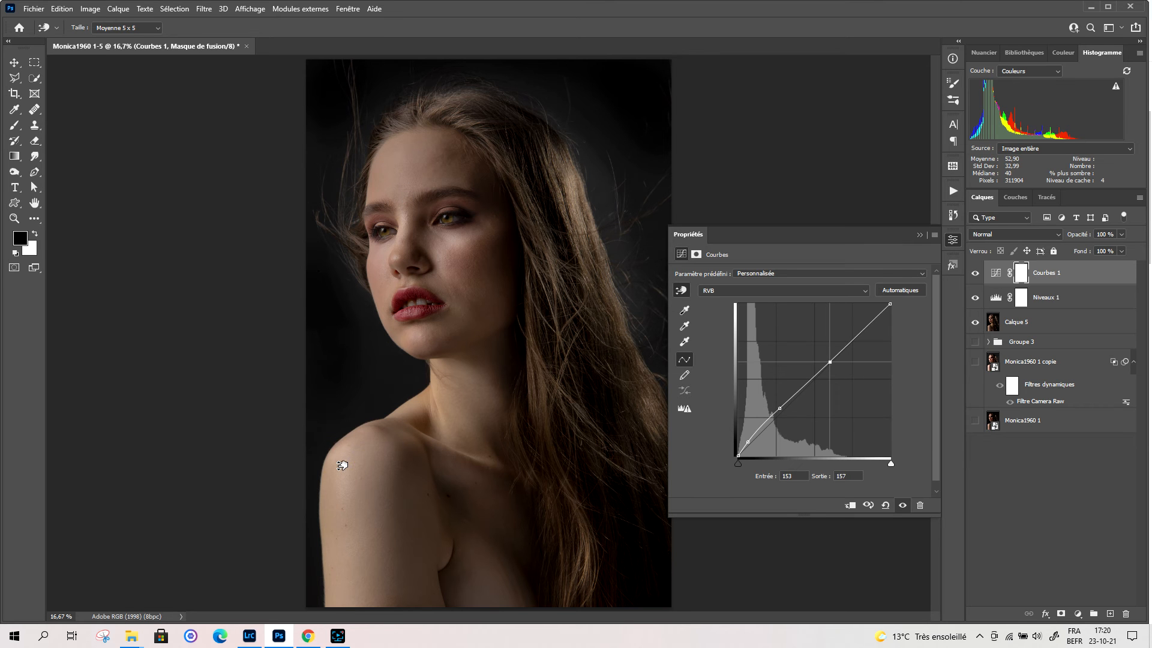
pyautogui.moveTo(342, 465); pyautogui.dragTo(343, 474)
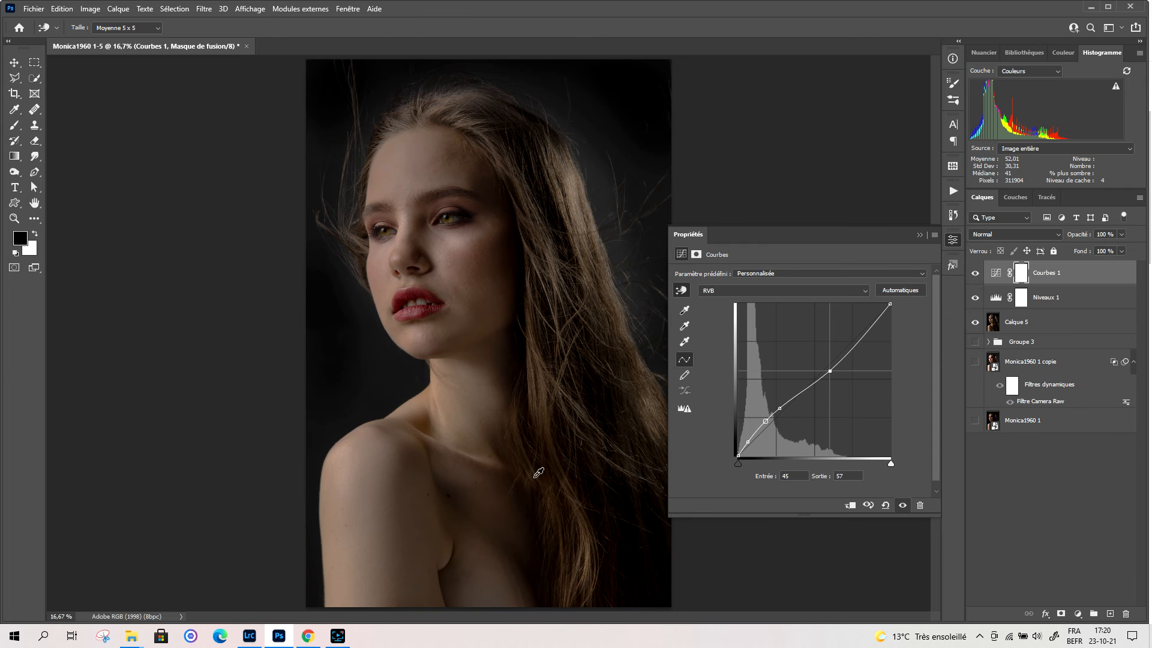
pyautogui.click(886, 506)
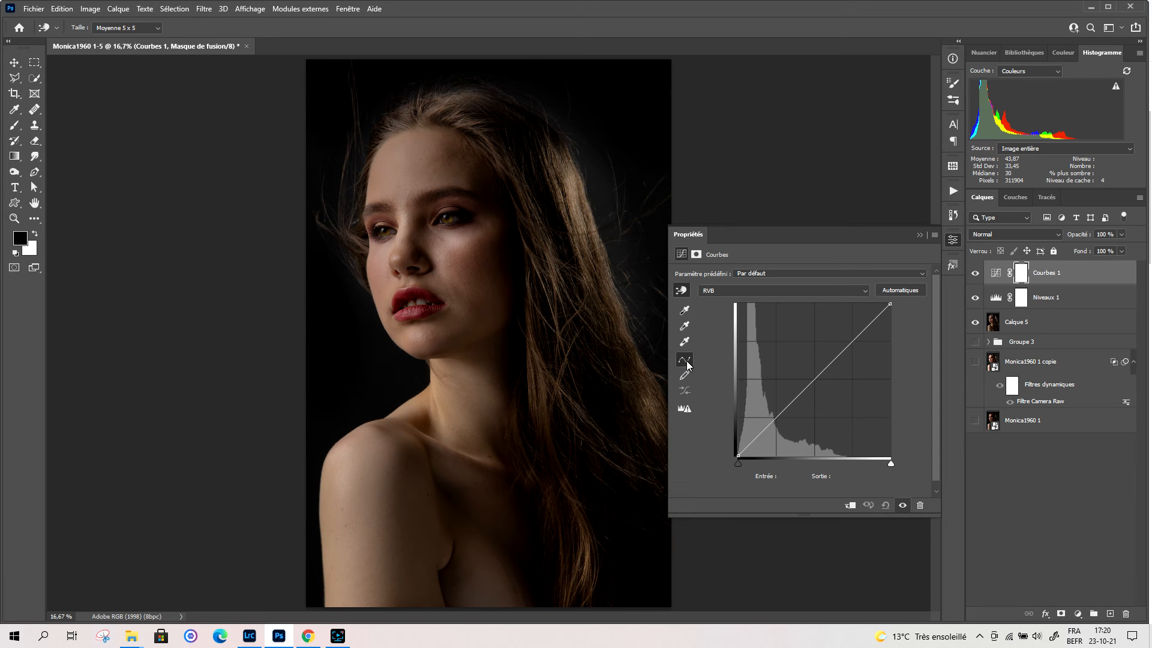
# - Set the black point on the dark background and the white point on the cheekbone with the eyedroppers, and reset the curve
pyautogui.click(684, 311)
pyautogui.click(328, 368)
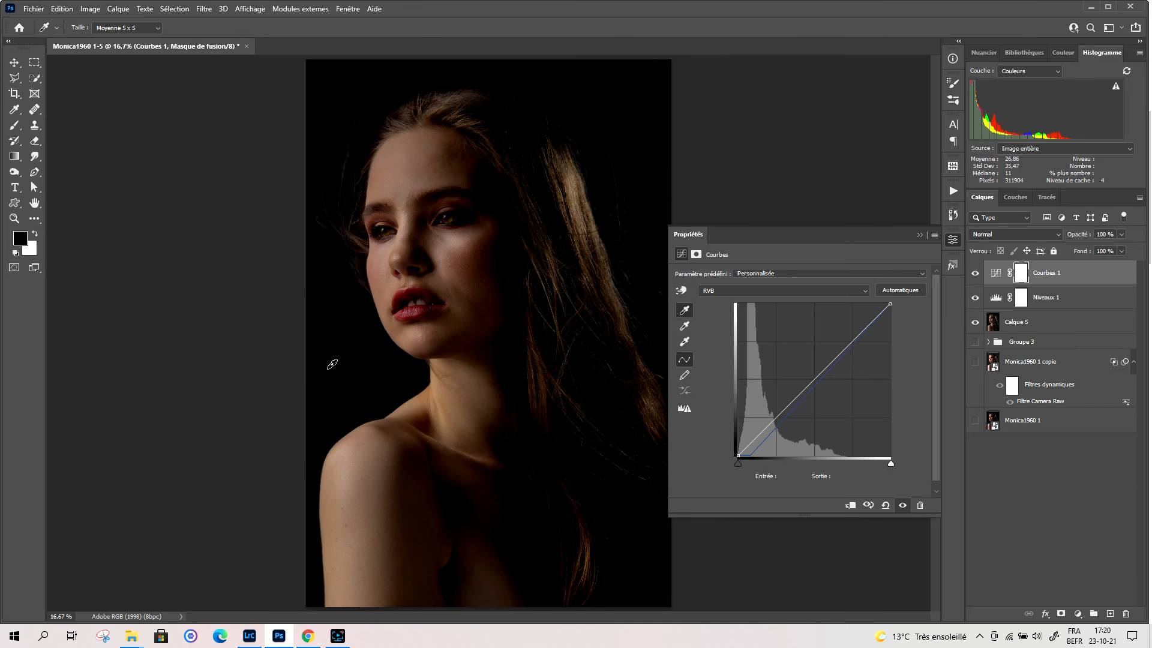
pyautogui.click(684, 340)
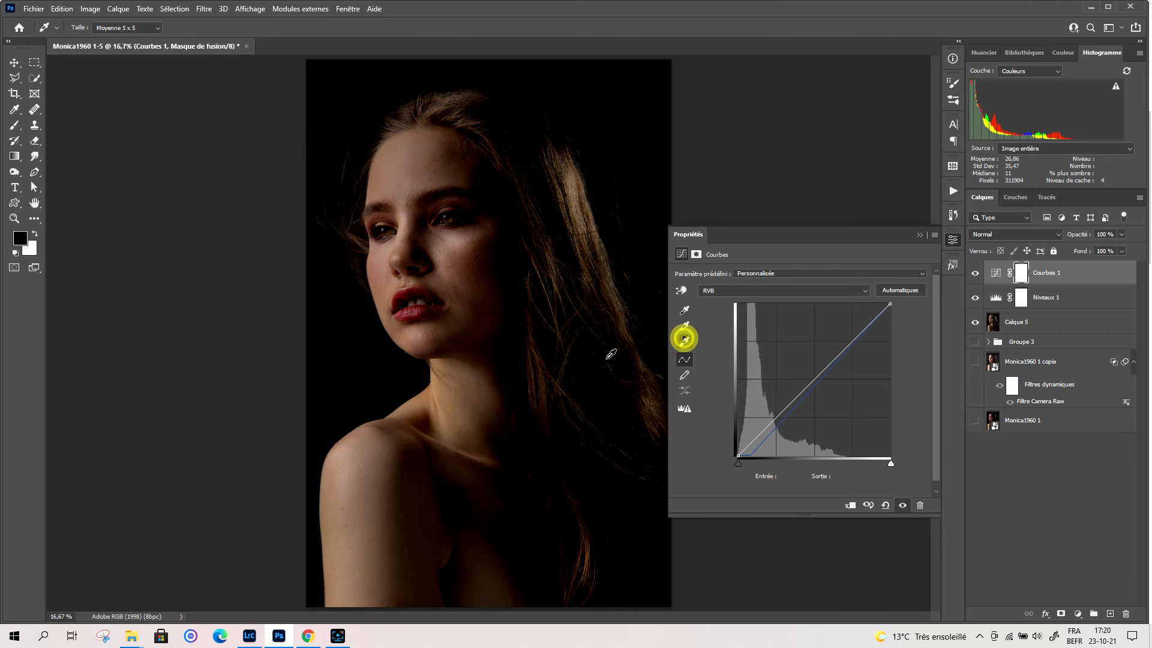
pyautogui.click(456, 238)
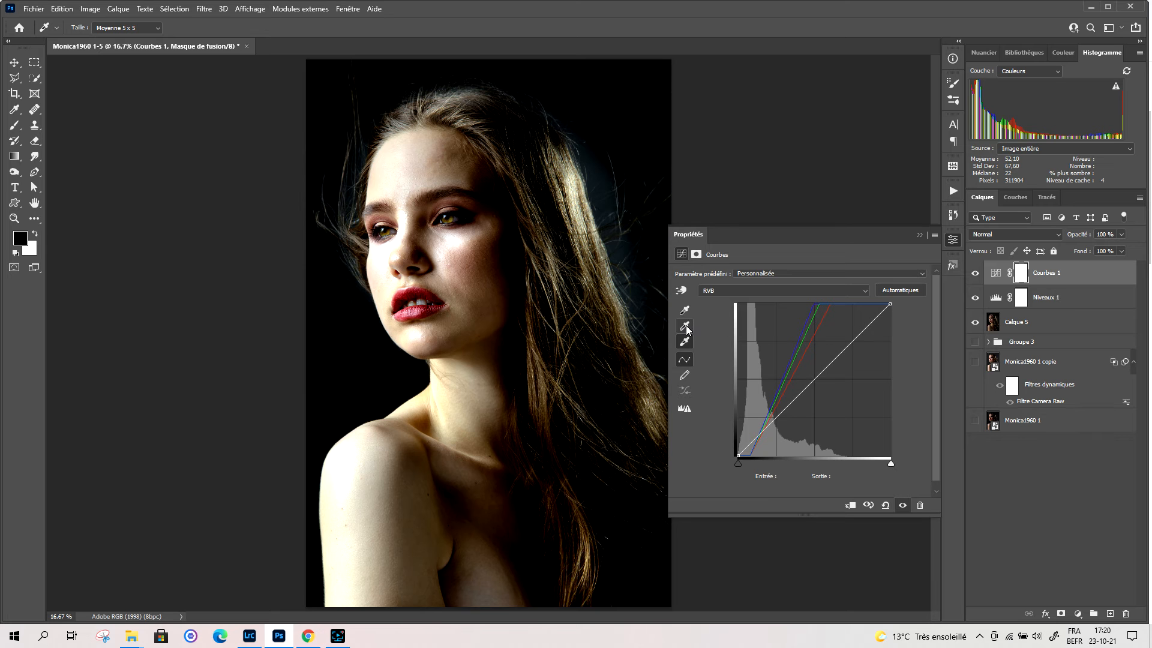
pyautogui.click(885, 505)
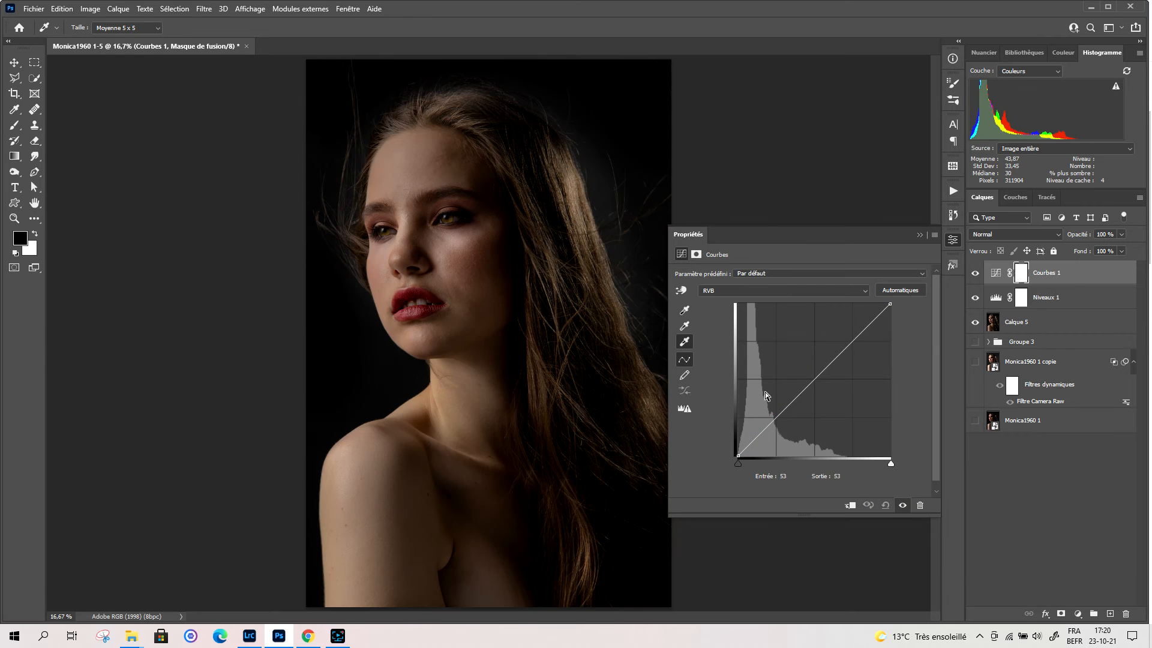
# - Draw freehand curve marks including input 35, output 110 and input 180, output 227 with the pencil, and smooth the curve
pyautogui.click(684, 376)
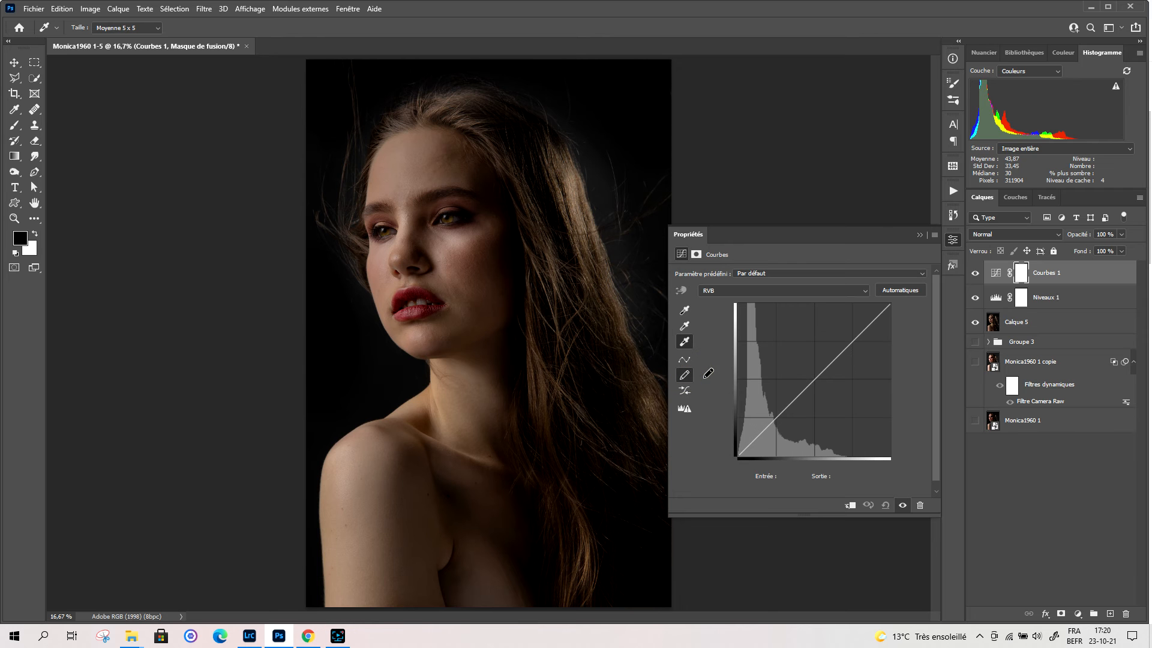
pyautogui.click(765, 385)
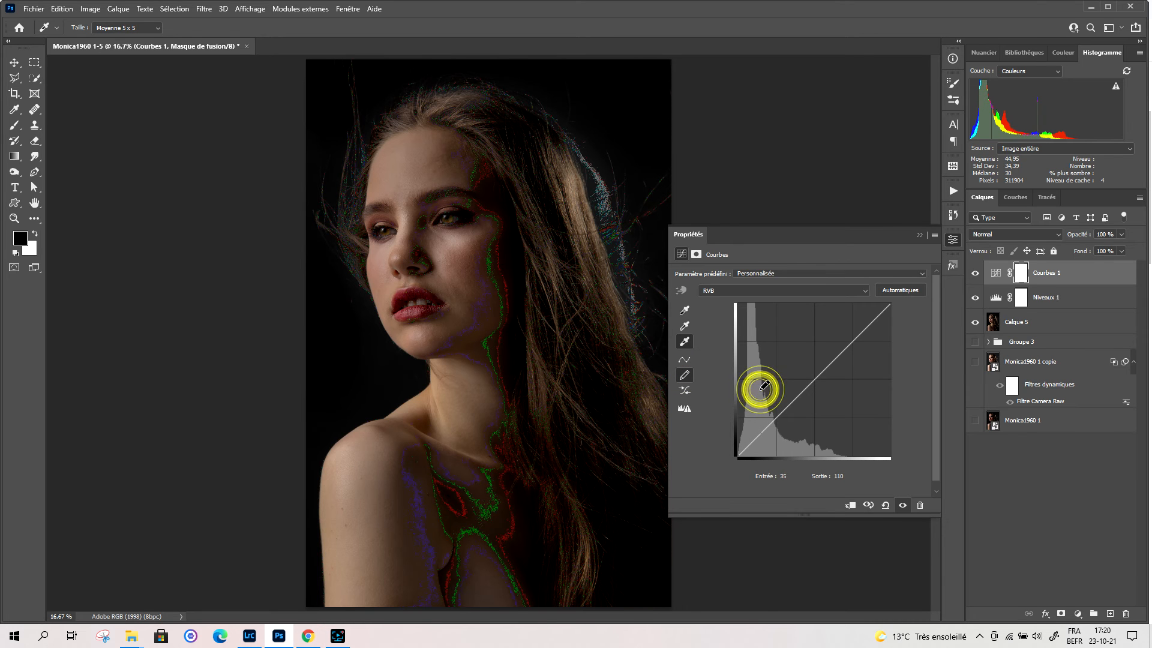
pyautogui.click(838, 391)
pyautogui.click(846, 319)
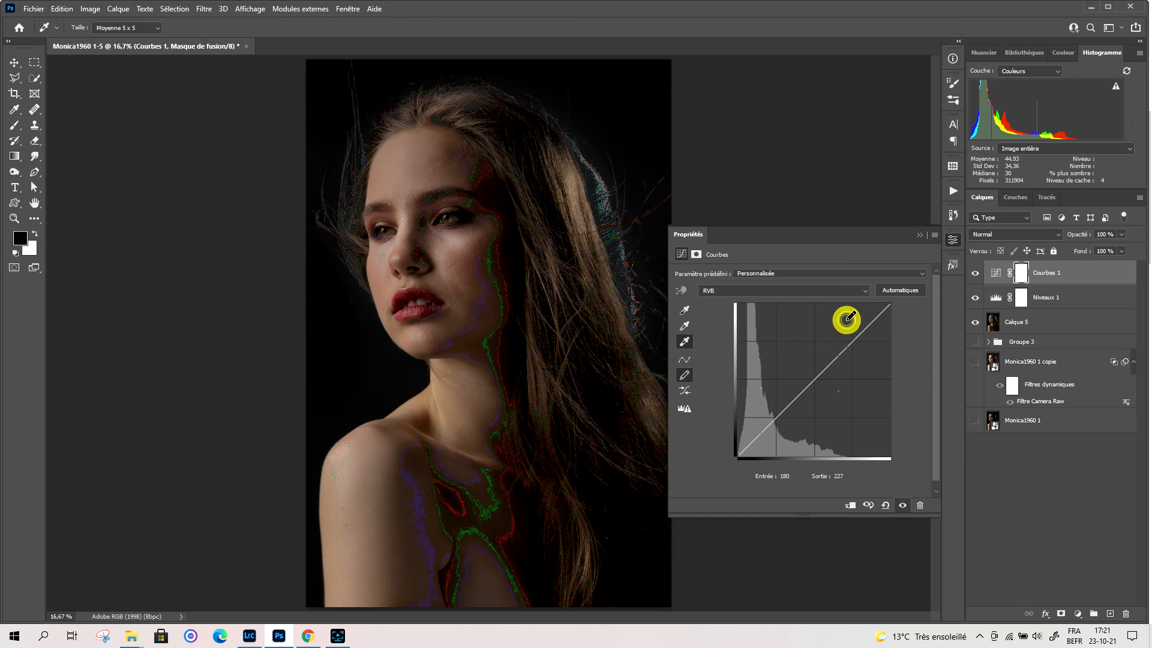
pyautogui.click(685, 391)
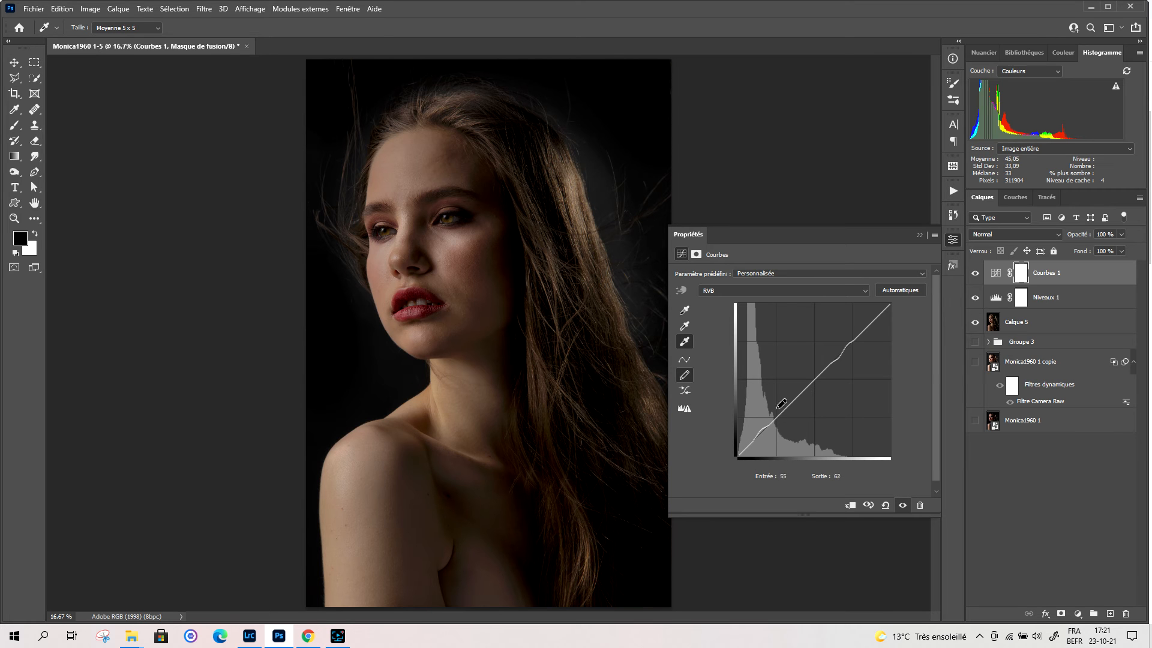
# - Draw six more scattered pencil marks above and below the curve, smooth it, and reset it to Par défaut
pyautogui.click(753, 383)
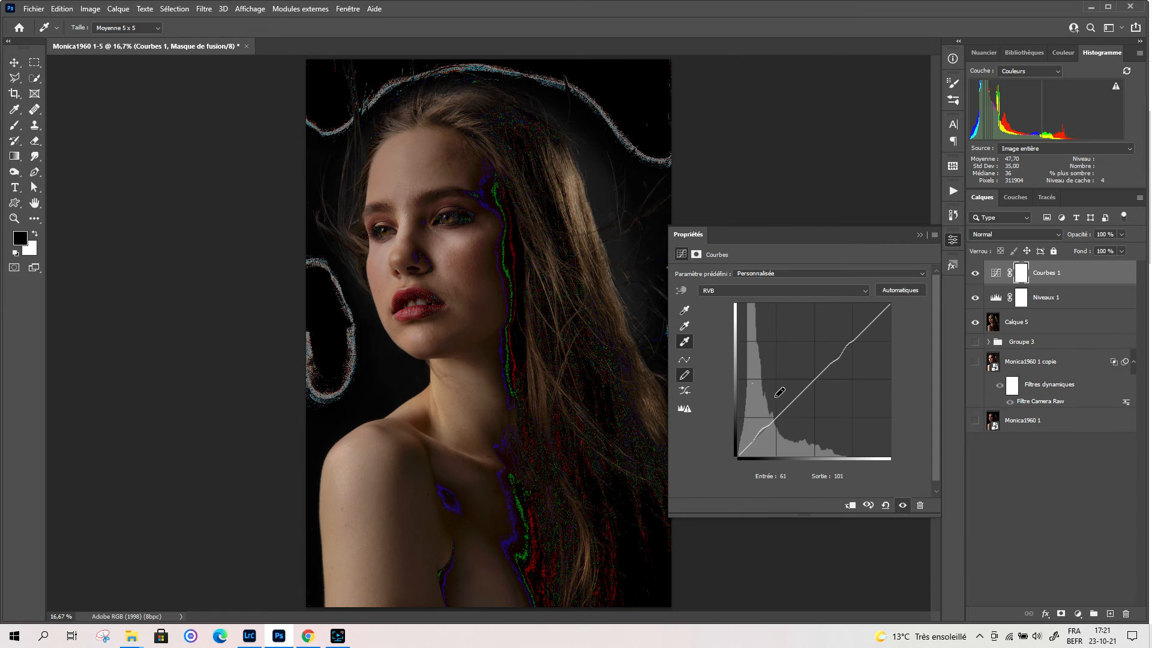
pyautogui.click(778, 388)
pyautogui.click(813, 387)
pyautogui.click(839, 338)
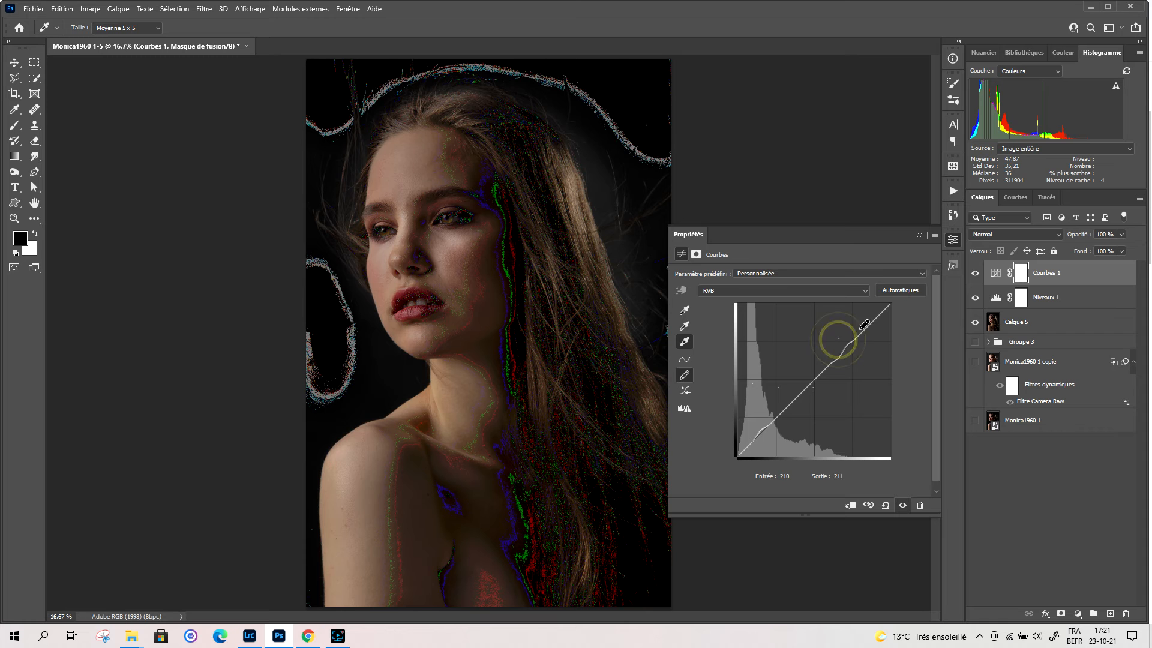
pyautogui.click(858, 319)
pyautogui.click(885, 326)
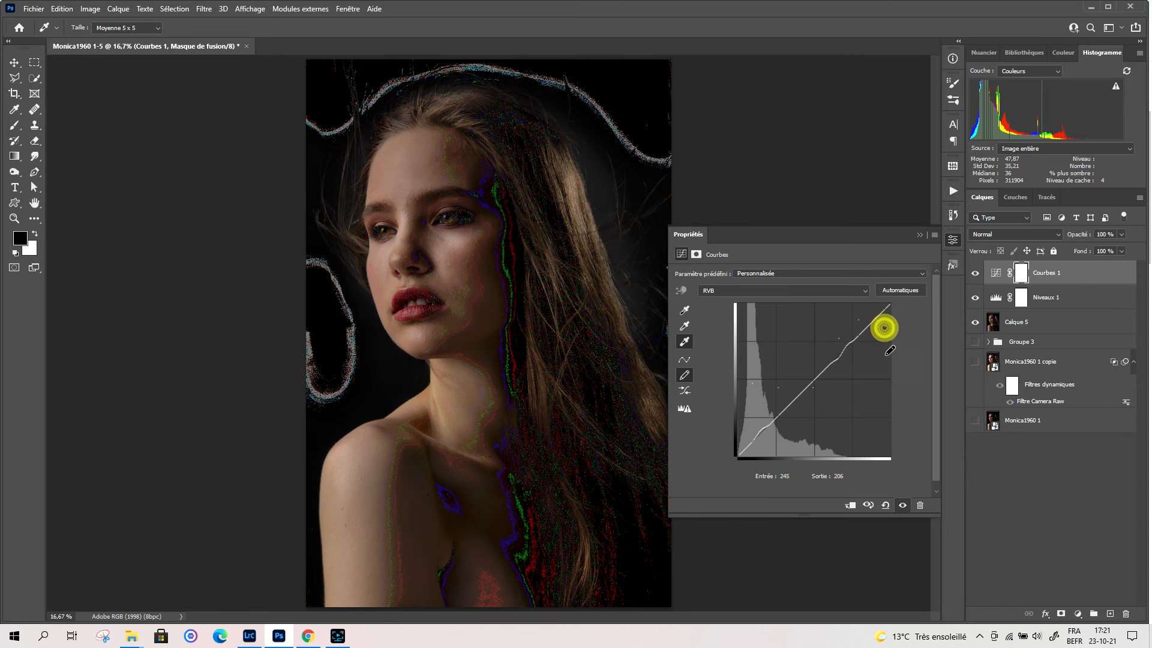
pyautogui.click(684, 391)
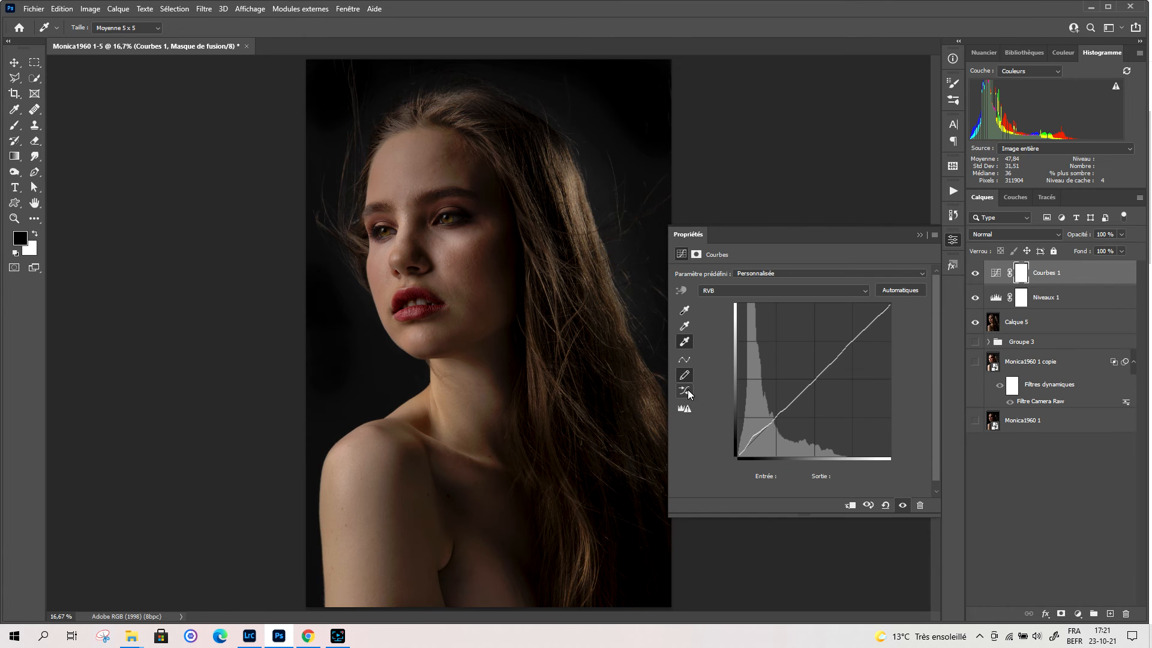
pyautogui.click(885, 505)
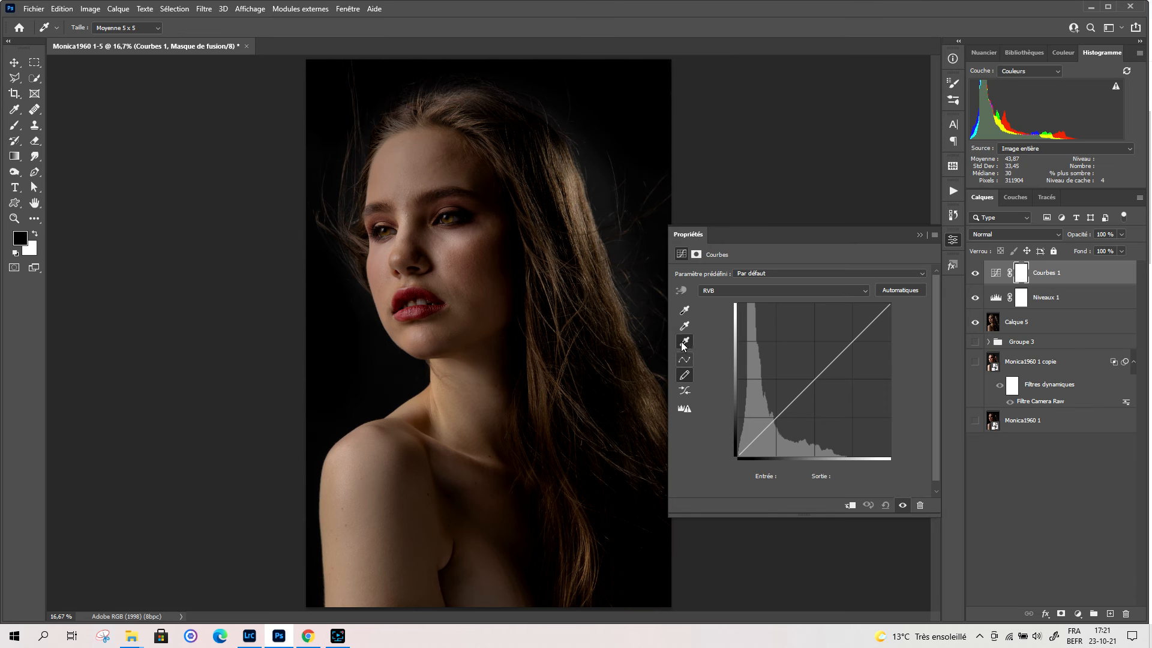
# - Select the curve pencil and the black point eyedropper, and calculate a more accurate histogram for the curve
pyautogui.click(684, 376)
pyautogui.click(684, 379)
pyautogui.click(718, 323)
pyautogui.click(683, 374)
pyautogui.click(685, 310)
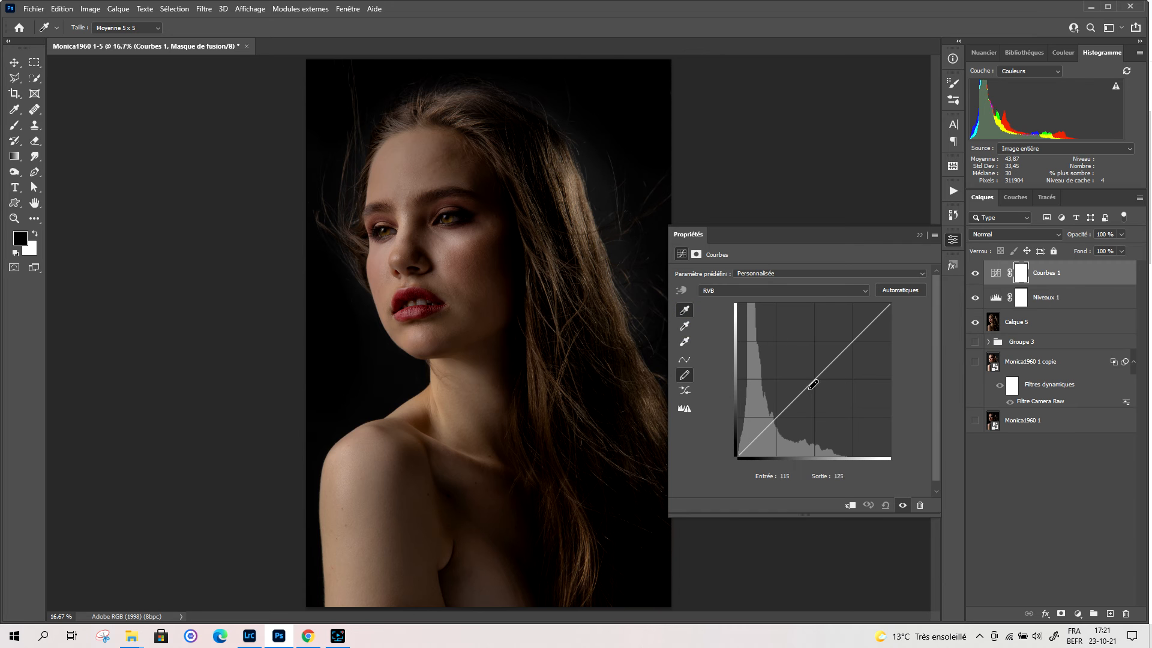
pyautogui.click(684, 375)
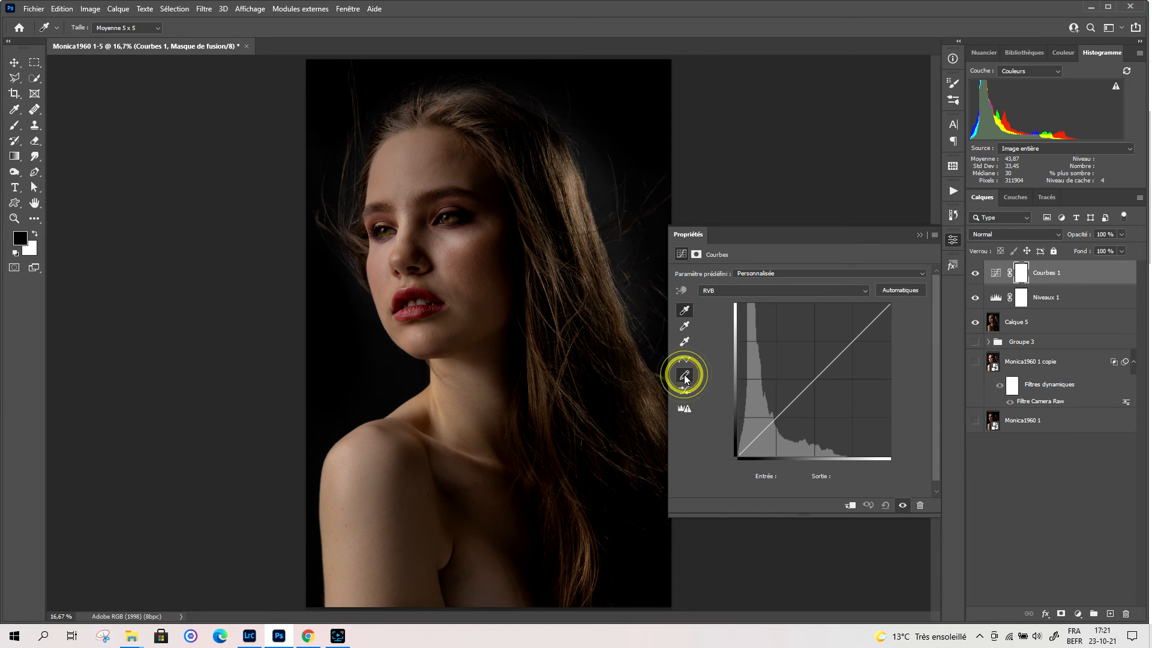
pyautogui.click(682, 378)
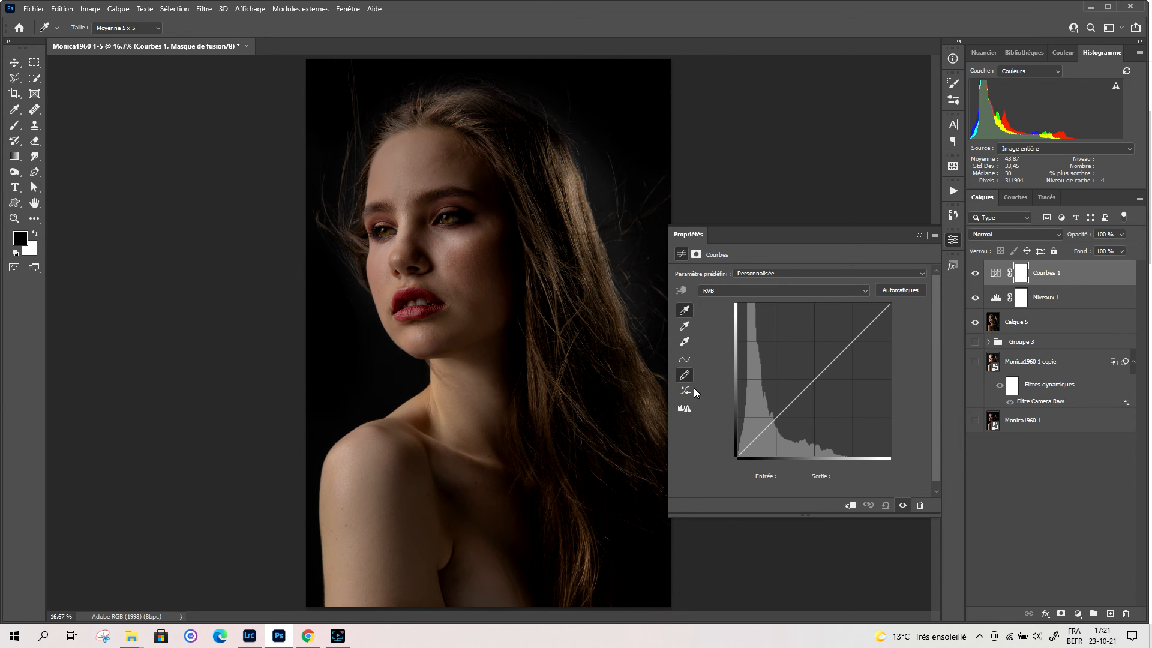
pyautogui.click(685, 391)
pyautogui.click(685, 410)
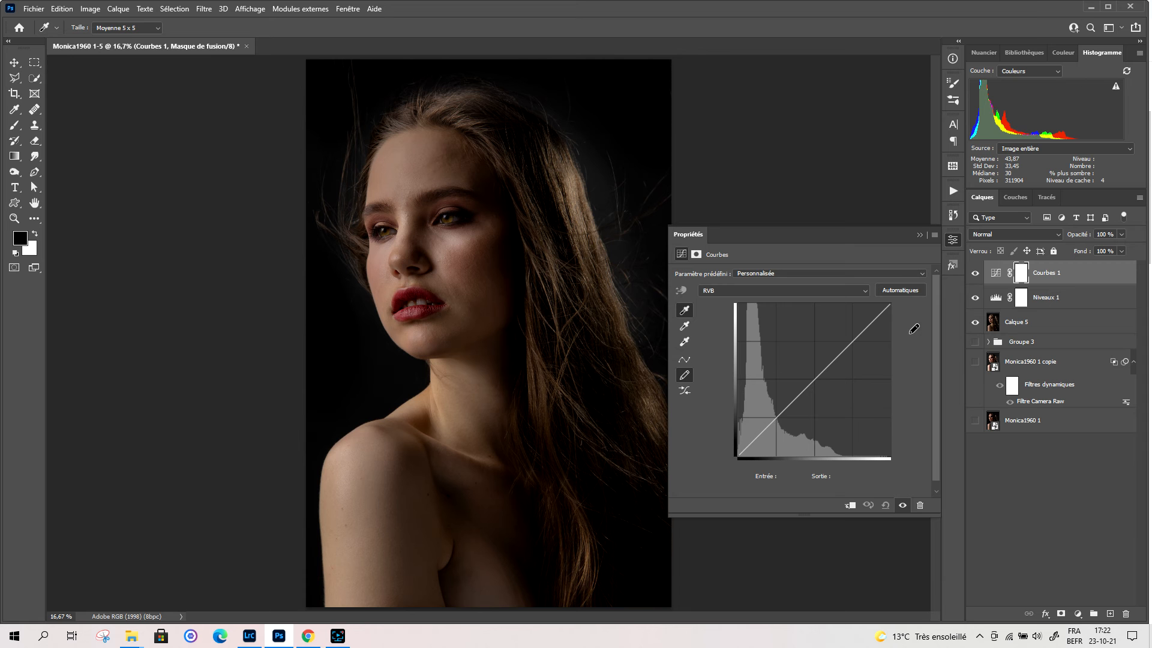
# - Delete the Courbes 1 layer and add a new Curves adjustment layer in point-editing mode
pyautogui.click(918, 505)
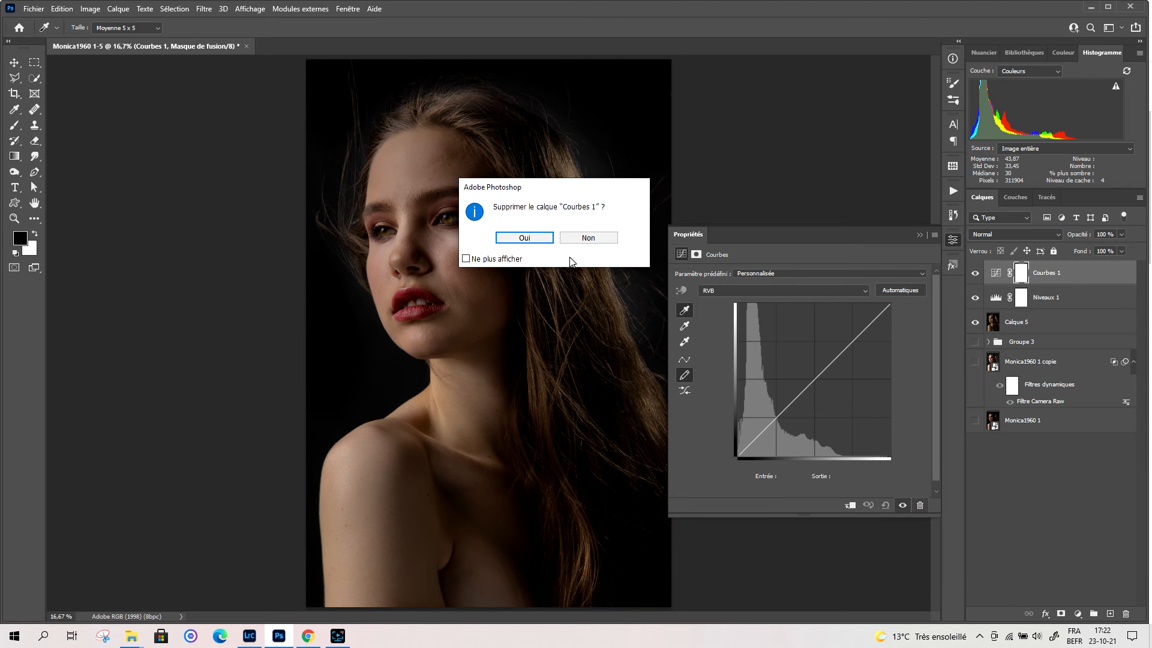
pyautogui.click(525, 238)
pyautogui.click(1078, 613)
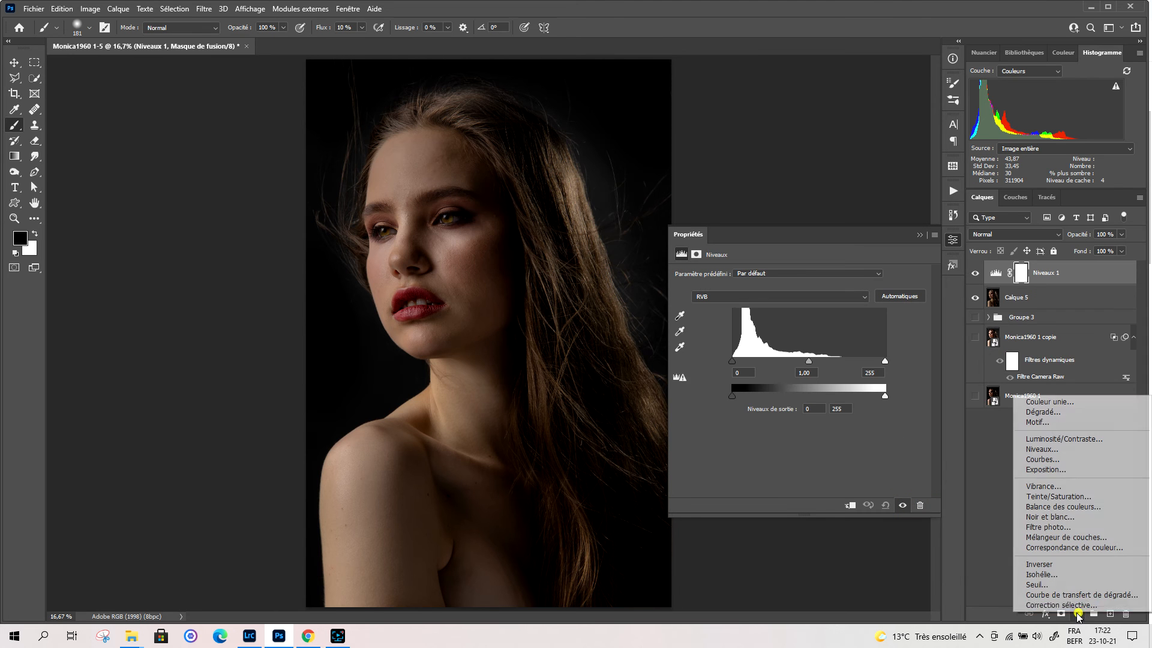
pyautogui.click(1058, 460)
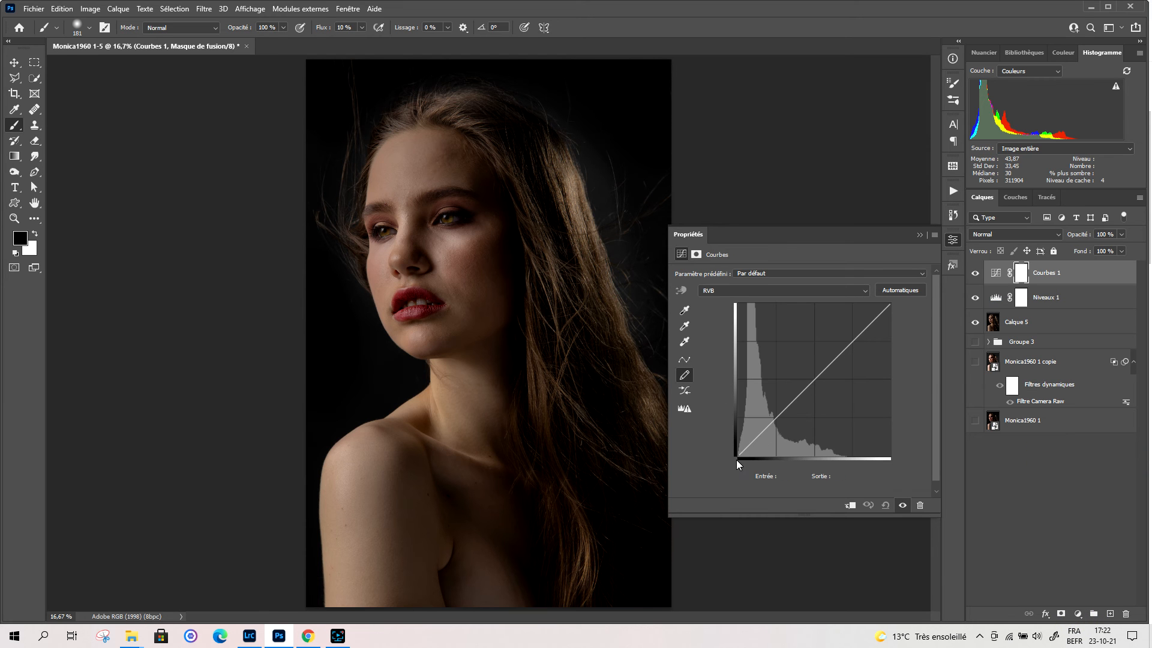
pyautogui.click(684, 360)
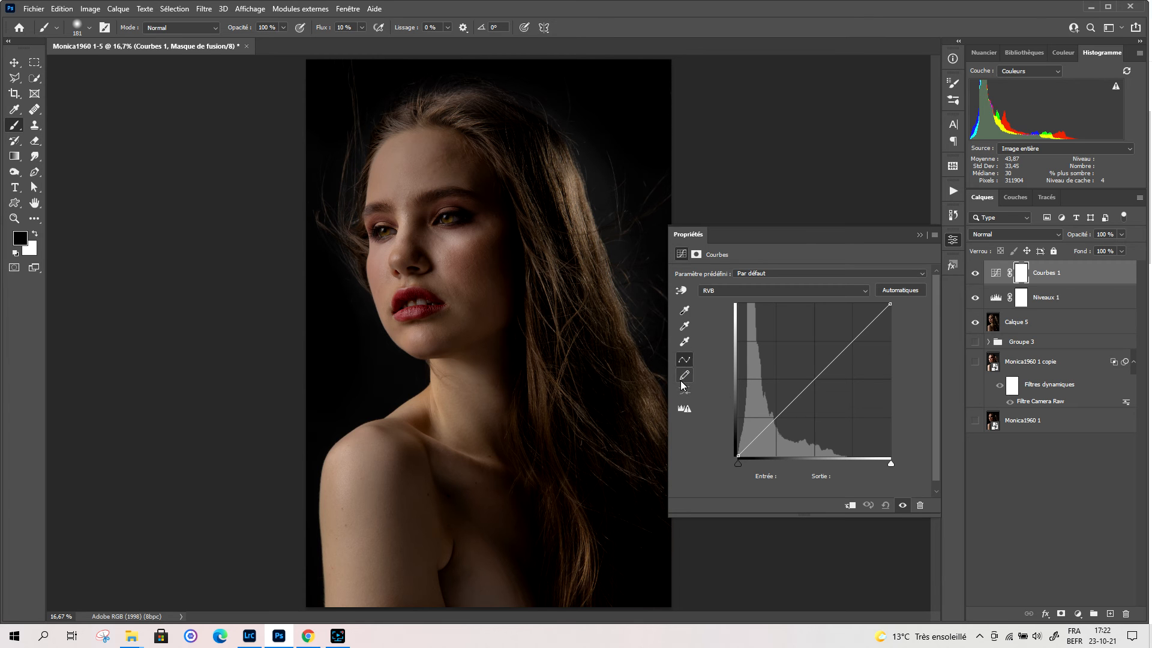
# - Try raising the curve's black point to output 24, return it to 0, and select the white point at 255
pyautogui.click(738, 454)
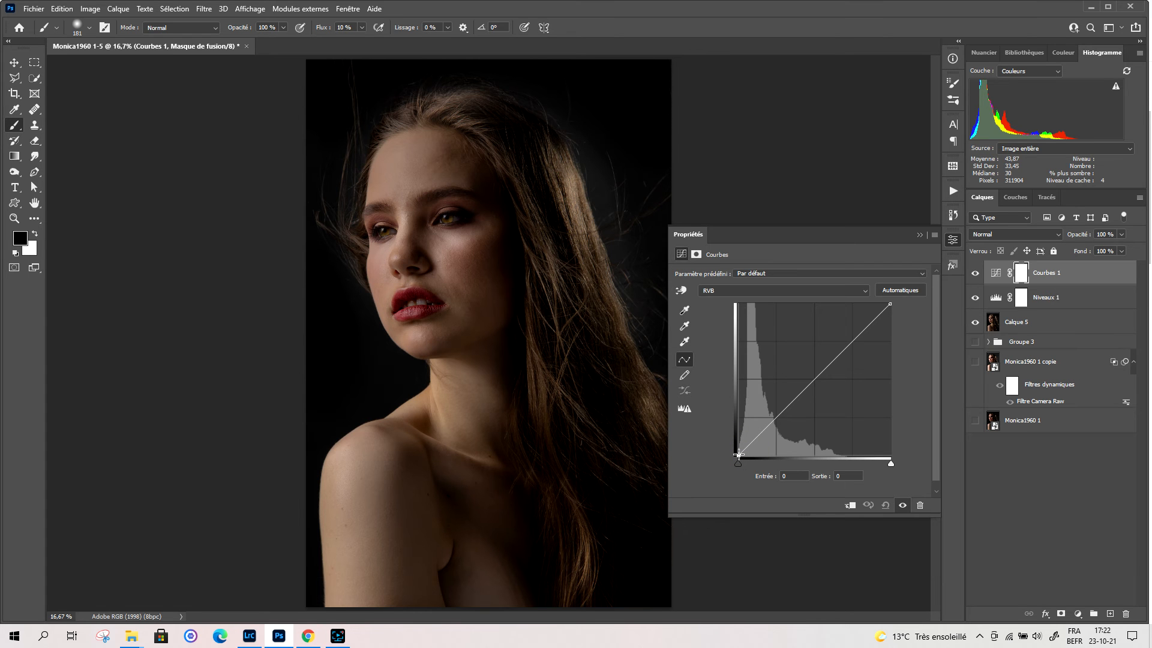
pyautogui.moveTo(738, 454)
pyautogui.mouseDown()
pyautogui.moveTo(750, 456)
pyautogui.moveTo(739, 447)
pyautogui.mouseUp()
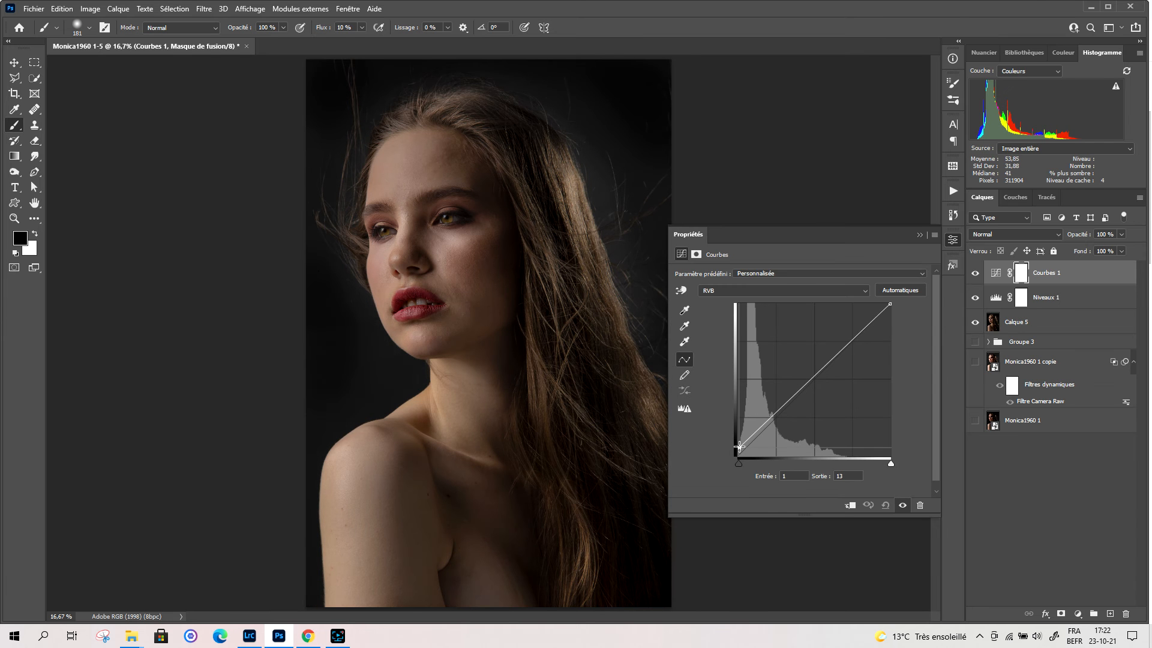
pyautogui.moveTo(739, 446); pyautogui.dragTo(737, 440)
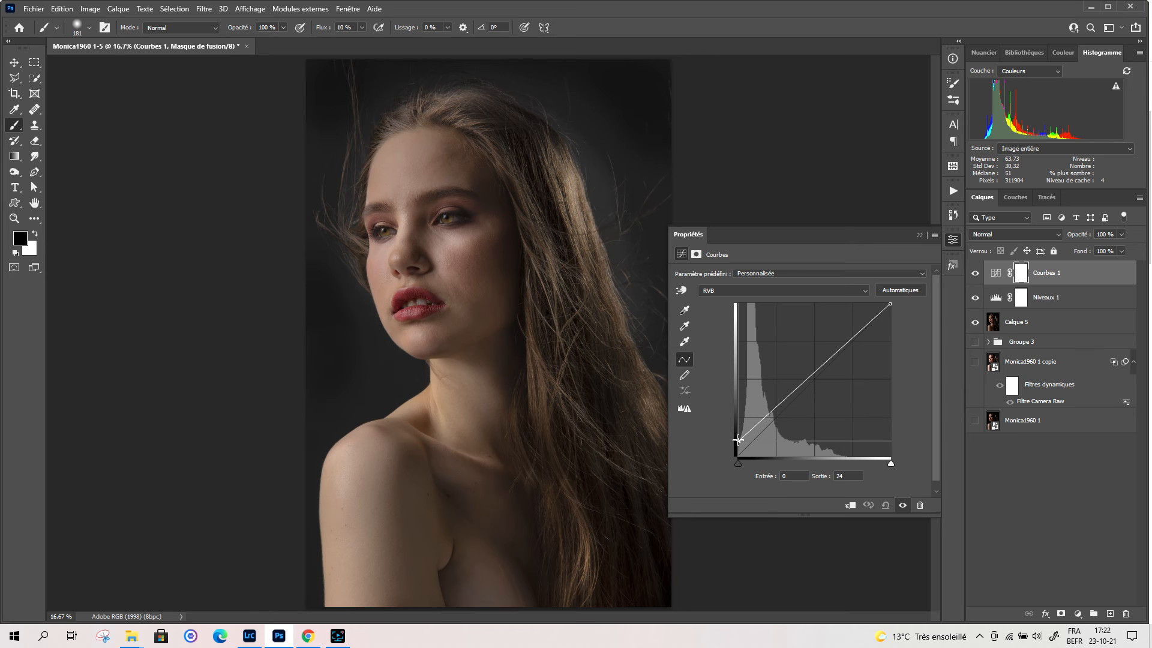
pyautogui.moveTo(737, 440); pyautogui.dragTo(738, 456)
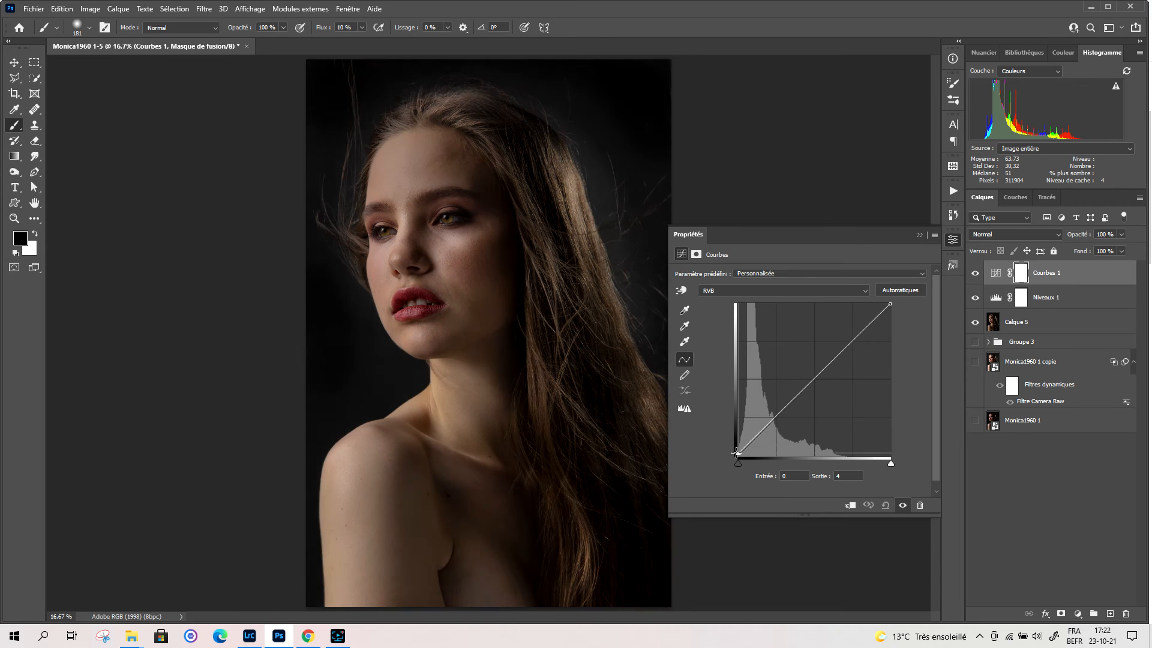
pyautogui.click(890, 303)
pyautogui.moveTo(890, 303)
pyautogui.mouseDown()
pyautogui.moveTo(893, 349)
pyautogui.moveTo(888, 303)
pyautogui.moveTo(844, 308)
pyautogui.moveTo(890, 300)
pyautogui.mouseUp()
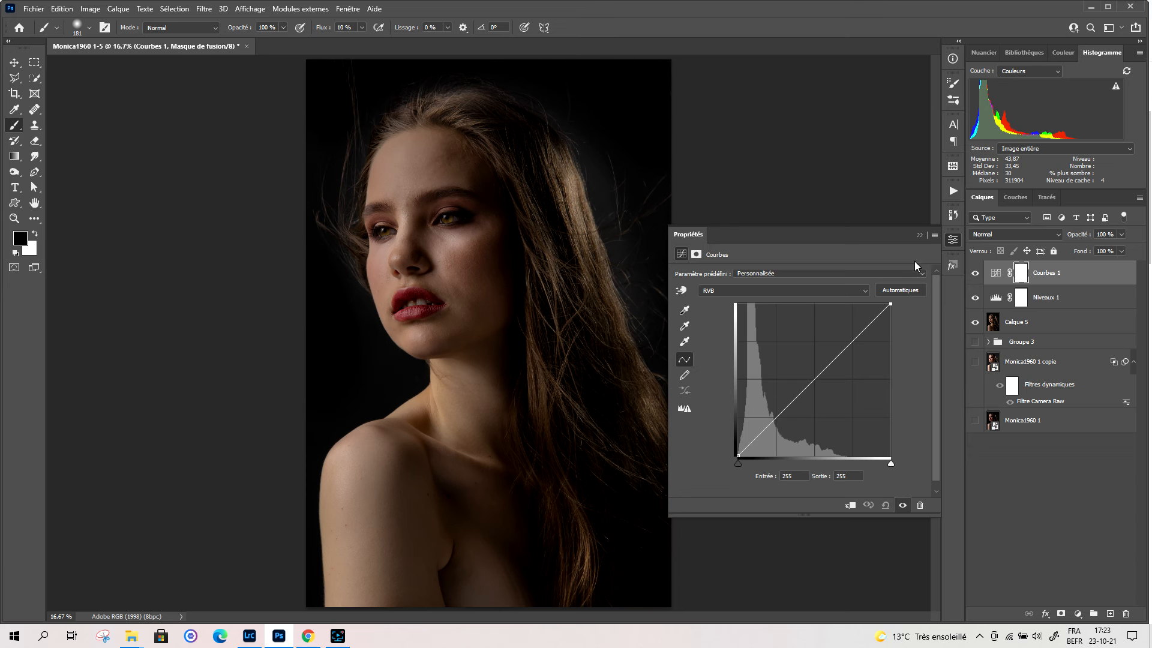
# - Apply automatic correction to the curve using the Accentuer la luminosité et le contraste algorithm
pyautogui.click(909, 289)
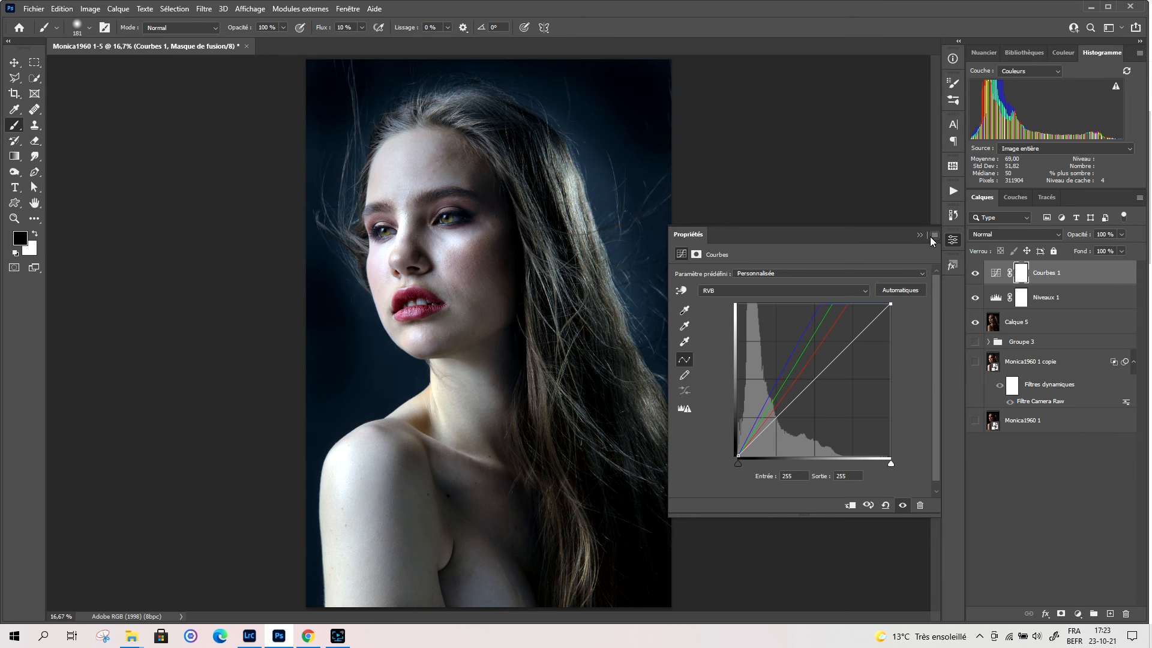
pyautogui.click(931, 236)
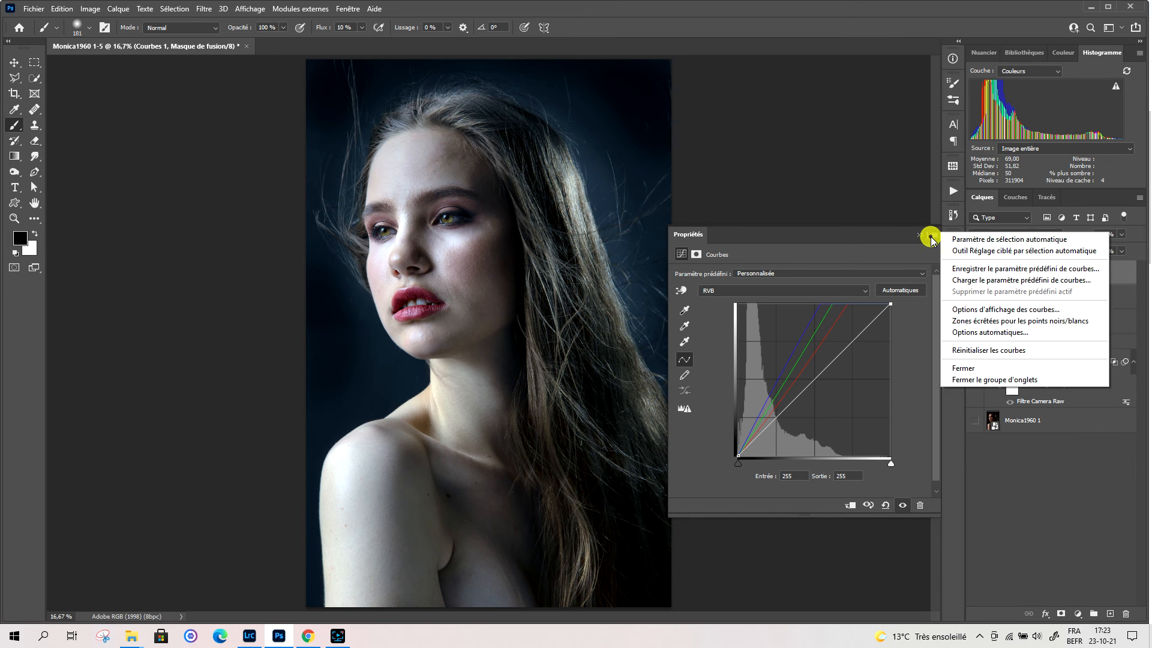
pyautogui.click(978, 332)
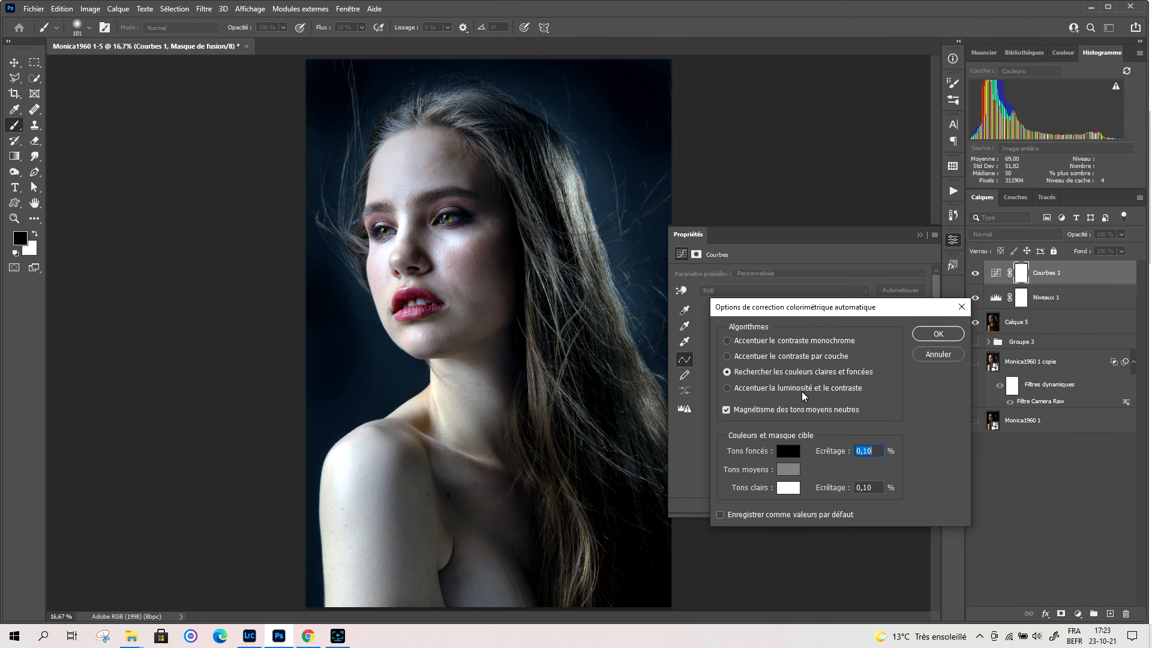
pyautogui.click(728, 389)
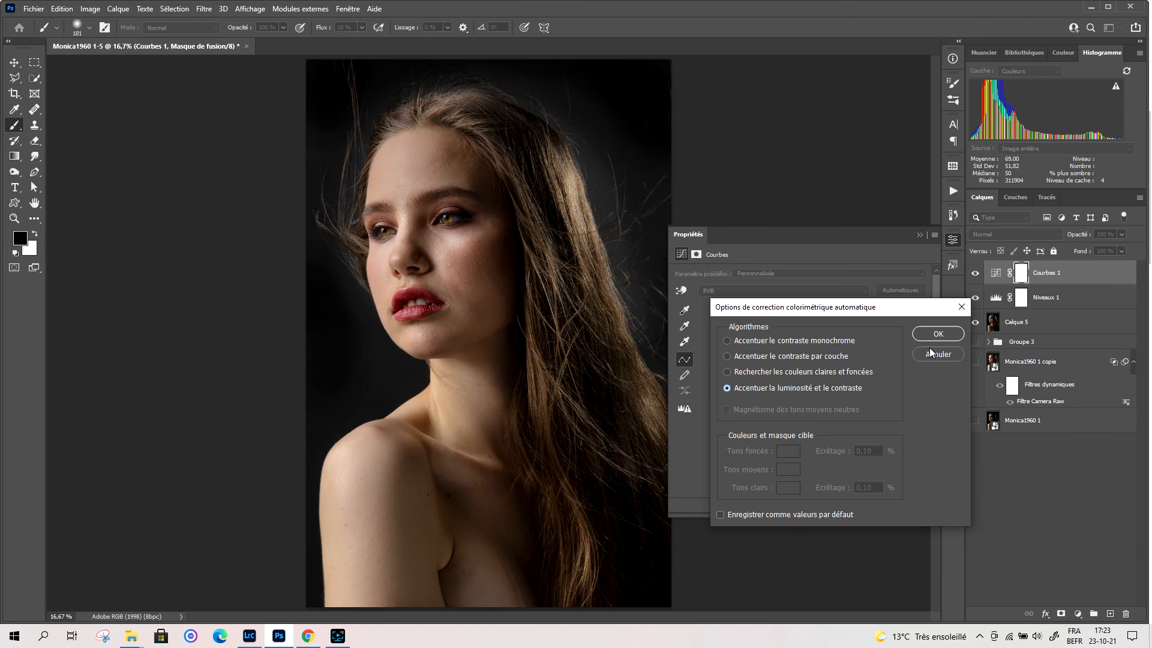
pyautogui.click(940, 336)
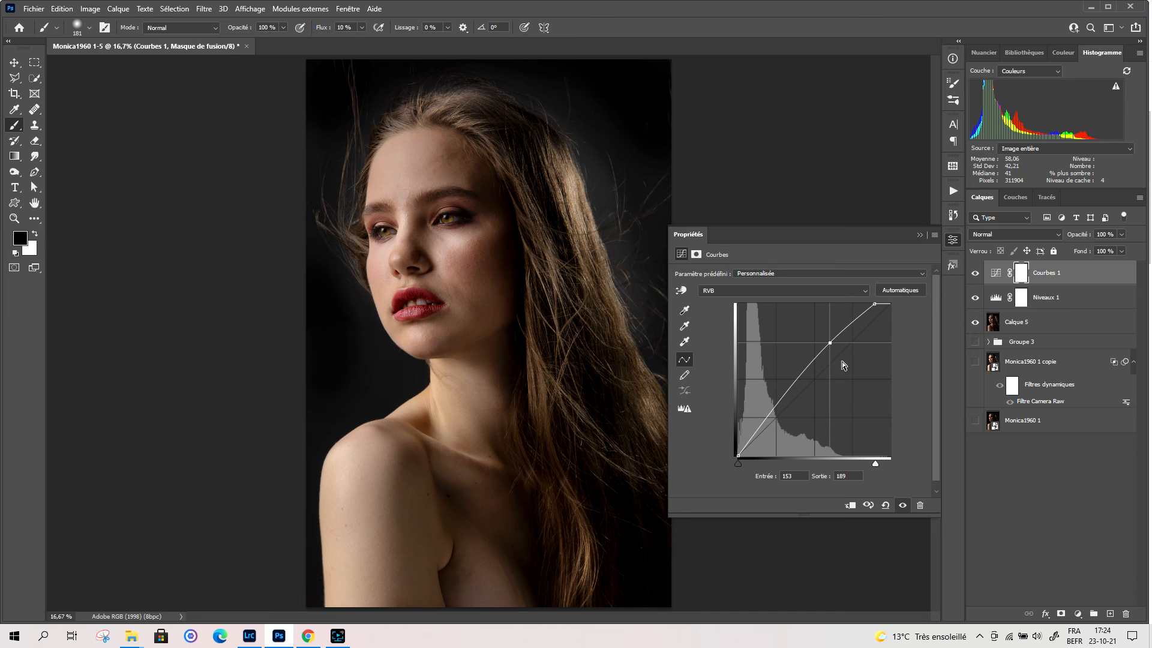
# - Darken the shadows by adding a curve point at input 73, output 79
pyautogui.moveTo(772, 404); pyautogui.dragTo(783, 408)
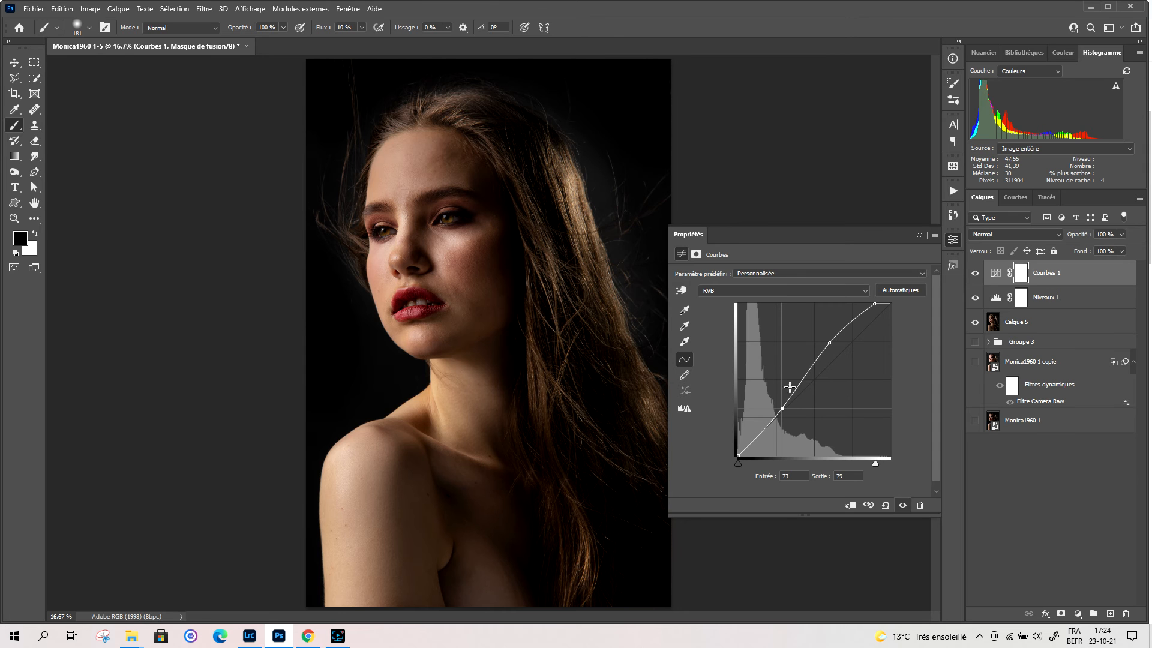
pyautogui.click(914, 236)
# - Set the Niveaux 1 input levels to shadows 17, midtones 1,10 and highlights 221
pyautogui.click(994, 298)
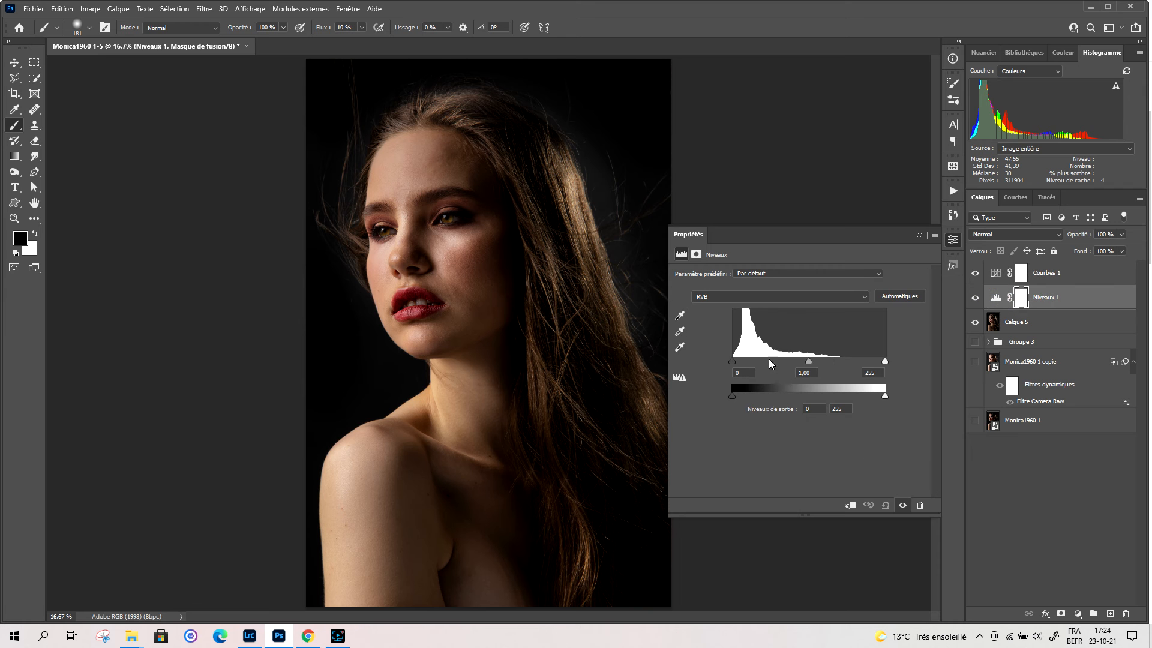
pyautogui.click(728, 362)
pyautogui.moveTo(810, 361); pyautogui.dragTo(803, 358)
pyautogui.click(883, 360)
pyautogui.moveTo(883, 360); pyautogui.dragTo(865, 360)
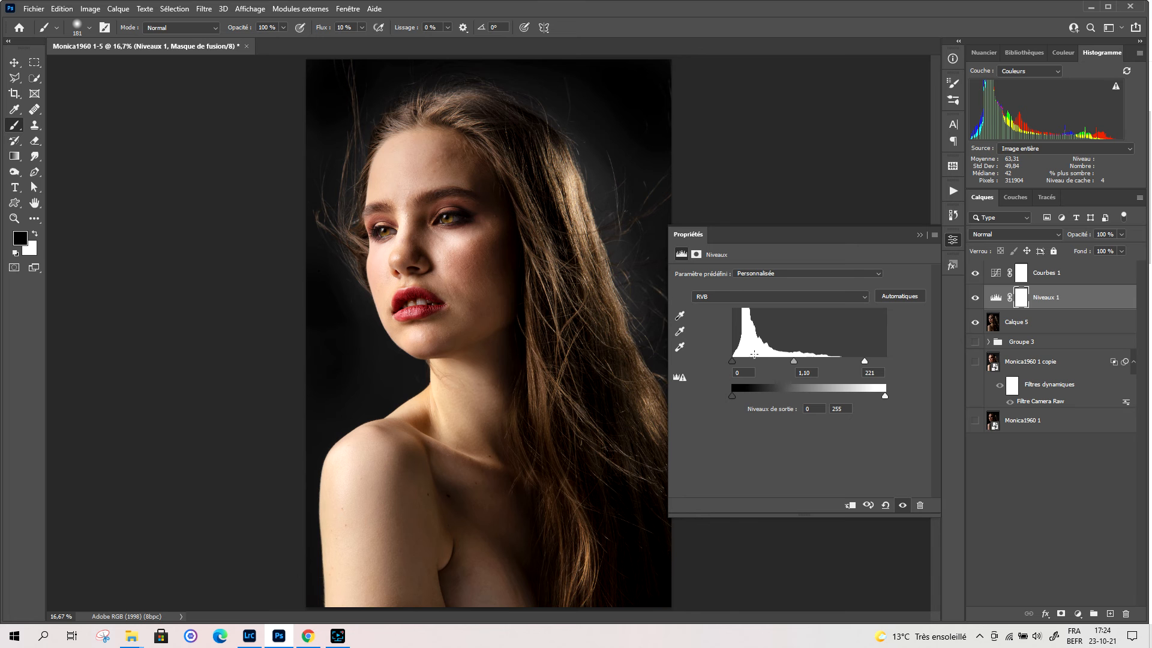
pyautogui.moveTo(732, 361); pyautogui.dragTo(743, 362)
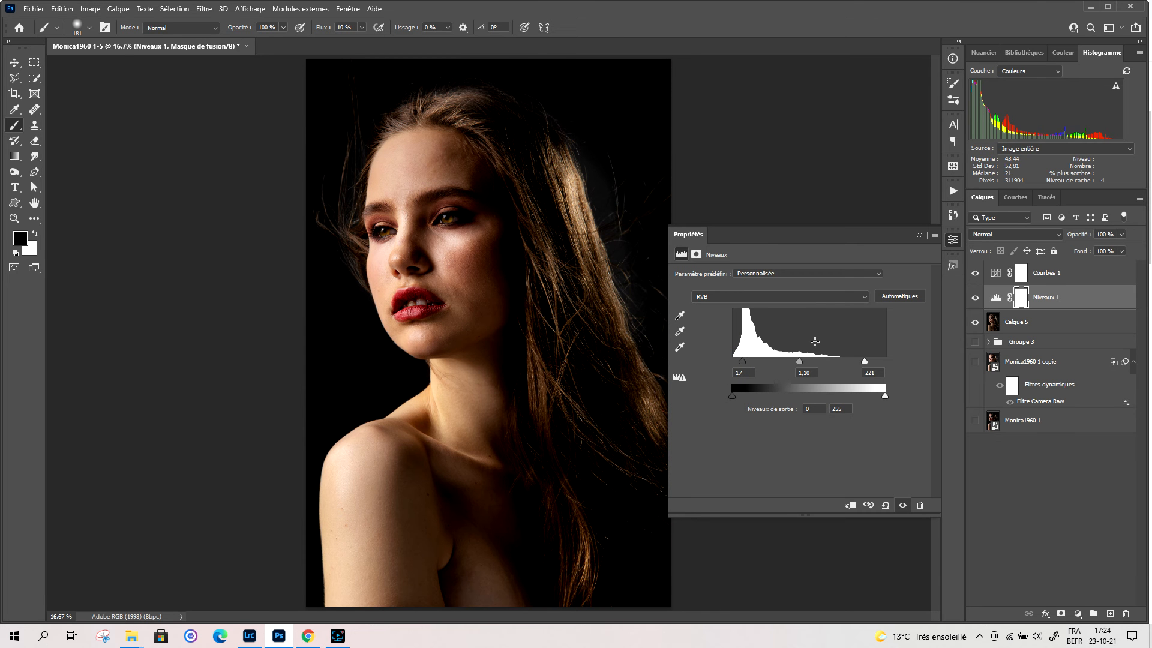
# - Open the Courbes 1 adjustment's properties and reset its curve to the default
pyautogui.click(918, 236)
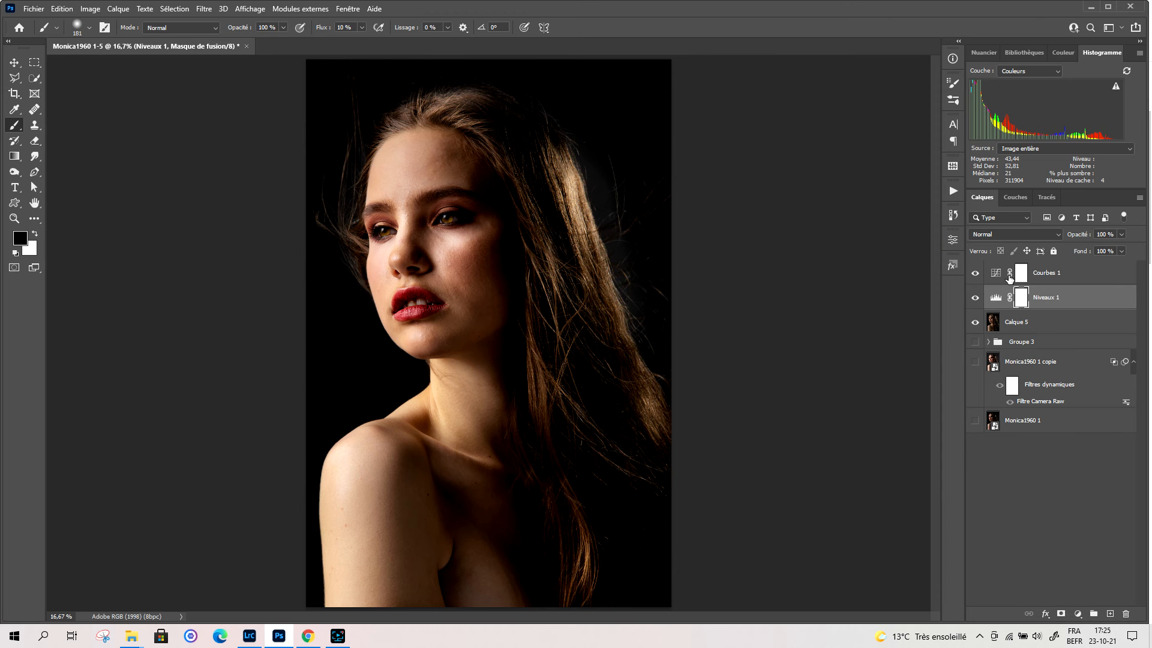
pyautogui.click(997, 274)
pyautogui.doubleClick(995, 274)
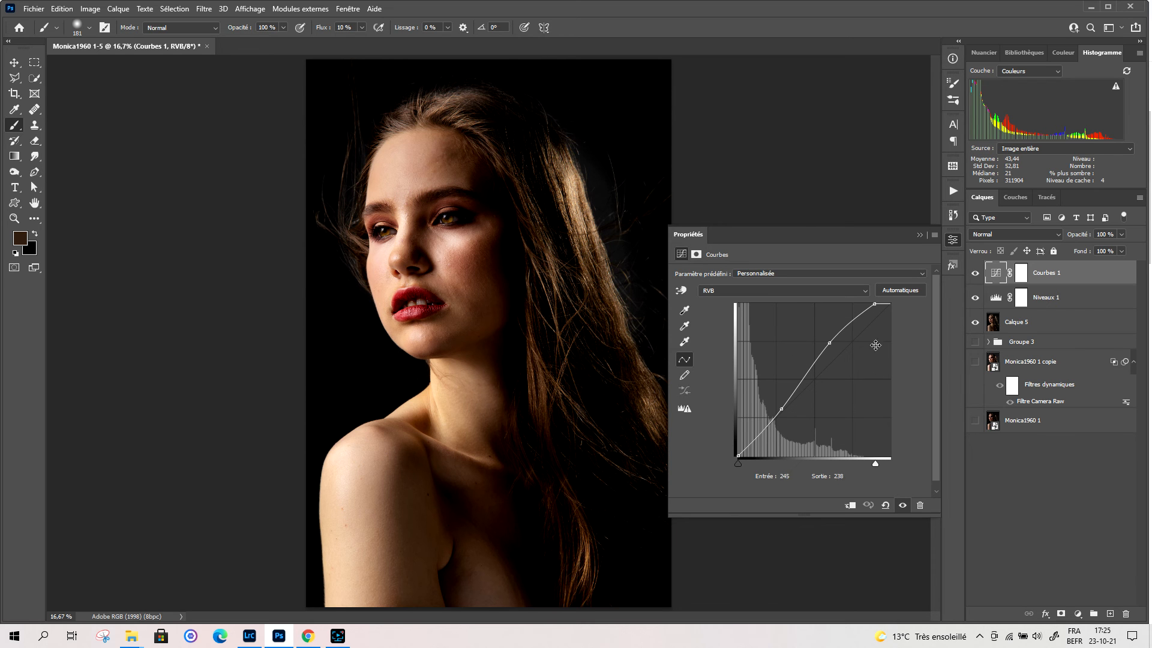
pyautogui.click(885, 505)
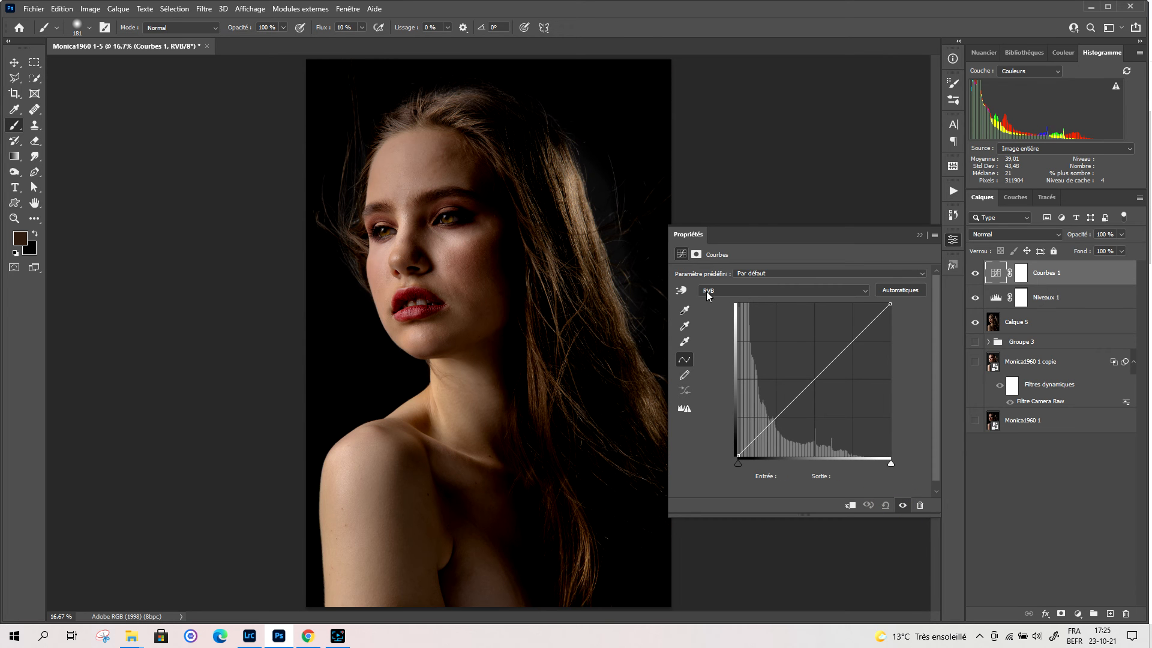
# - Try a Rouge curve point at input 104, output 133, move it to input 164, output 104, and reset the curve
pyautogui.click(804, 289)
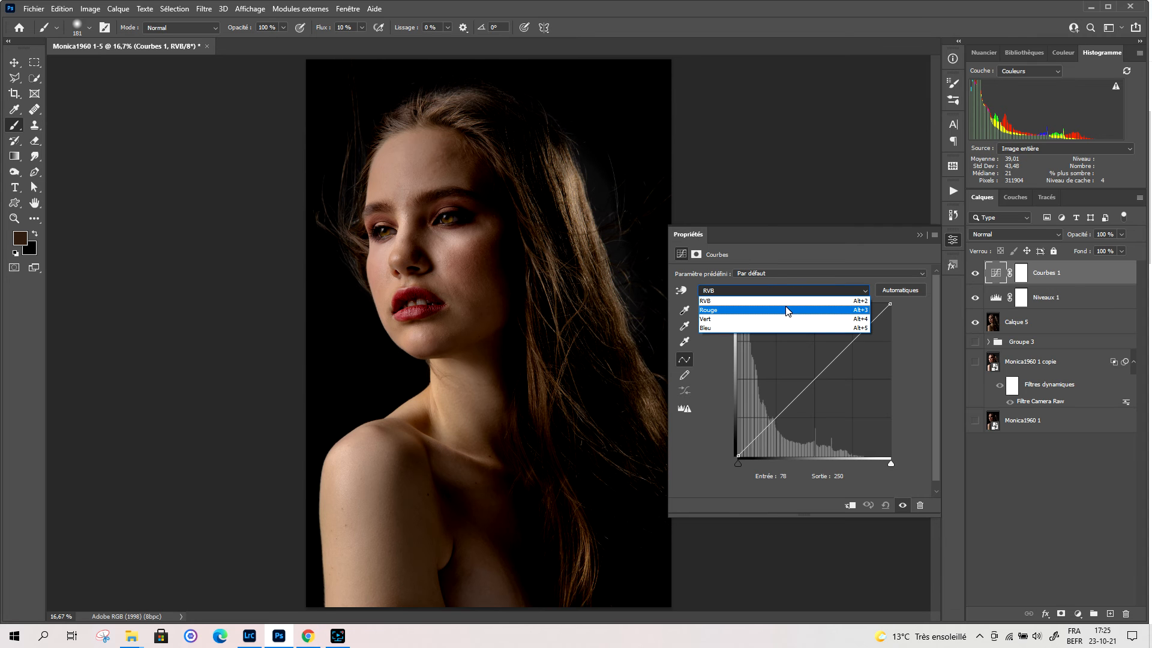
pyautogui.click(786, 309)
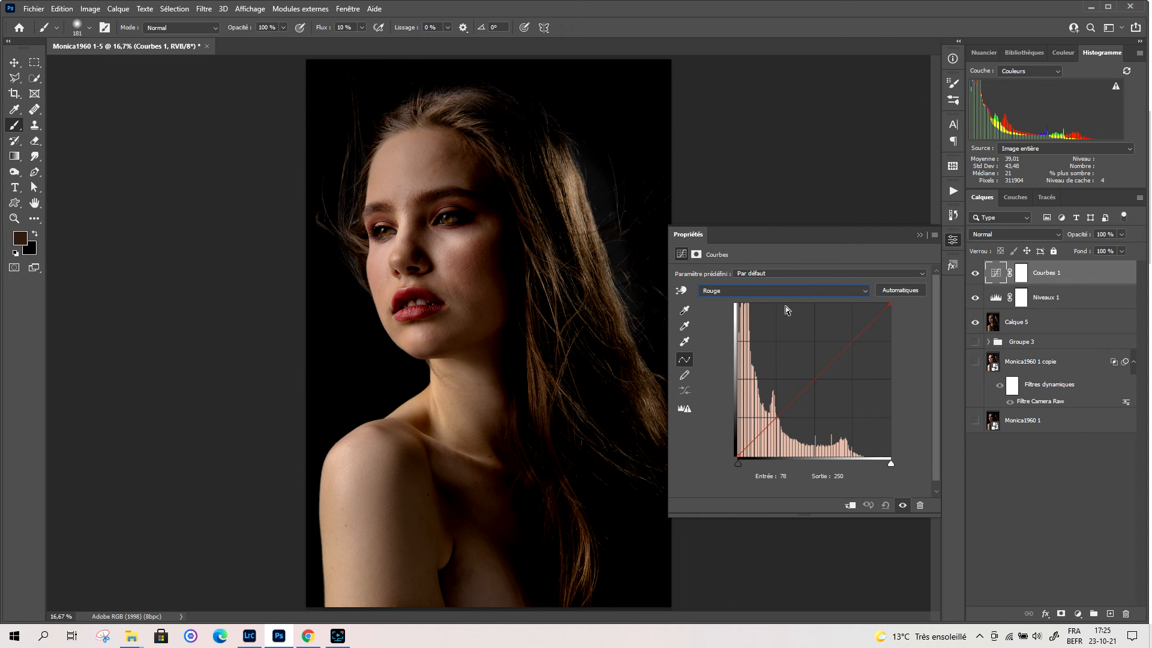
pyautogui.moveTo(812, 383); pyautogui.dragTo(800, 376)
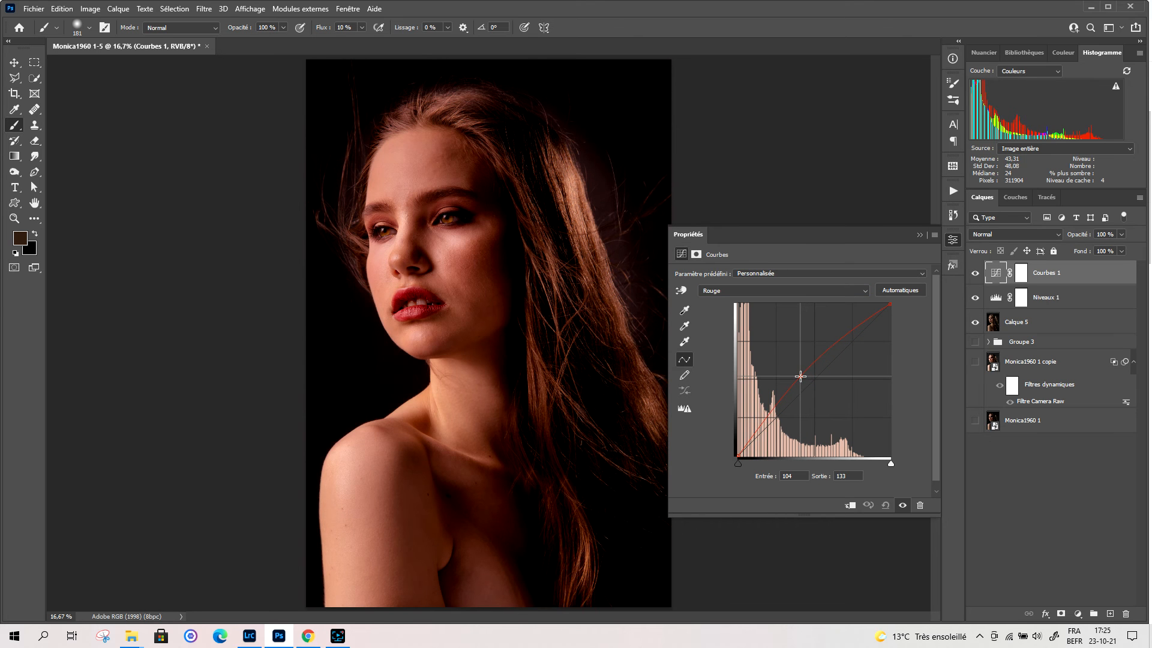
pyautogui.moveTo(800, 376); pyautogui.dragTo(836, 394)
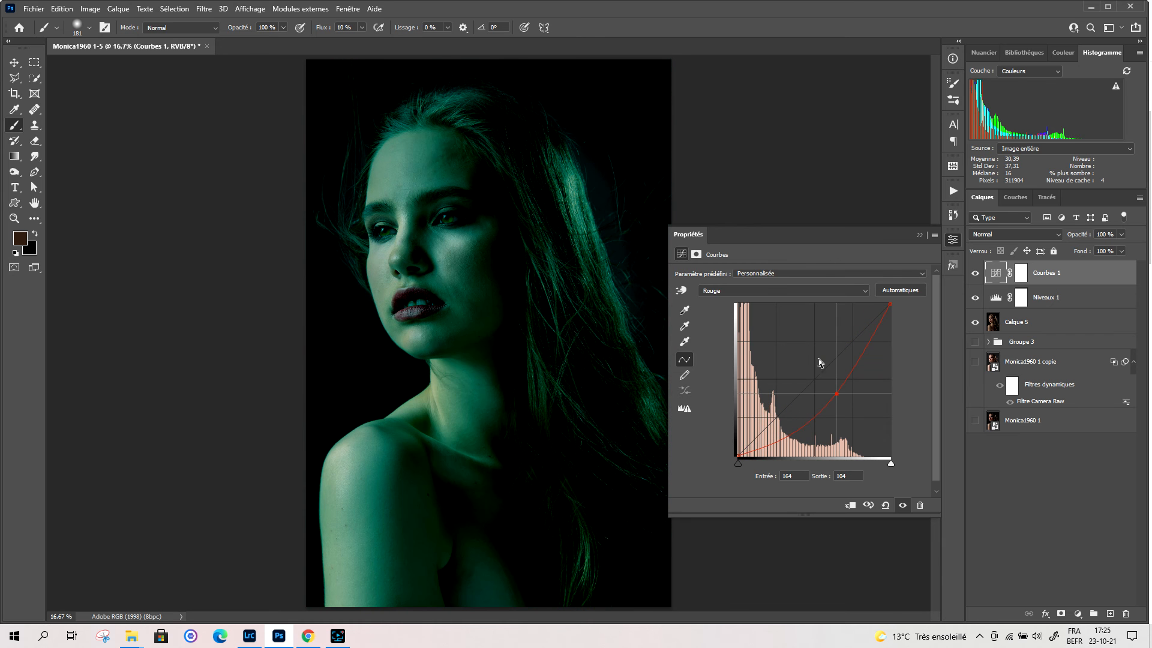
pyautogui.click(799, 294)
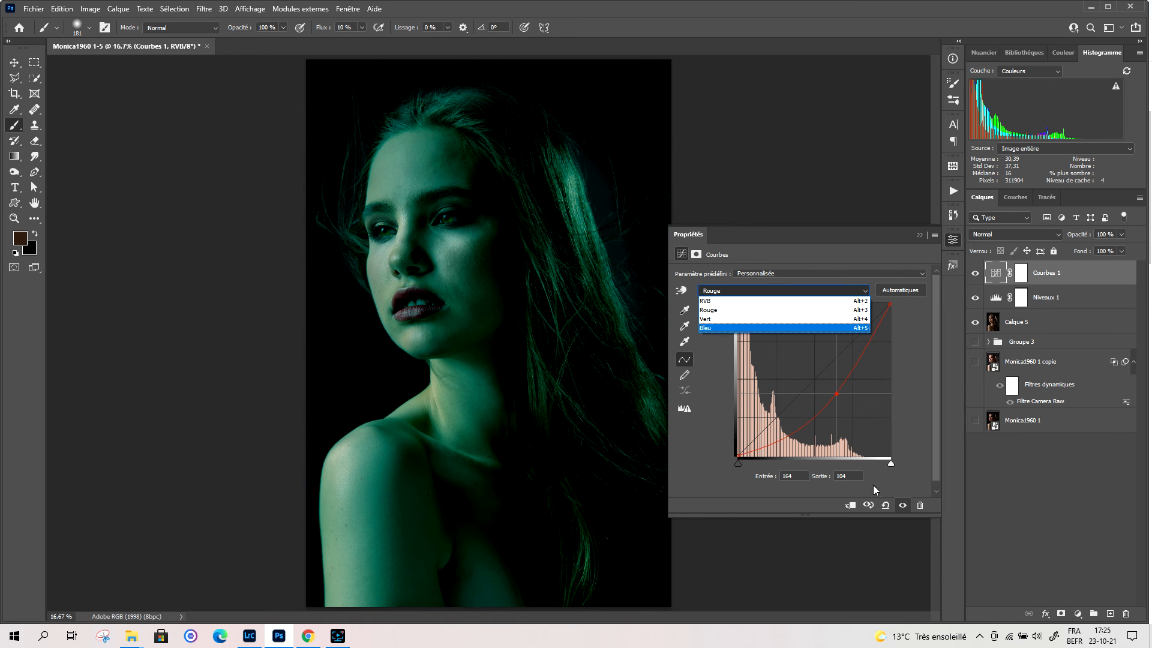
pyautogui.click(884, 505)
pyautogui.click(884, 504)
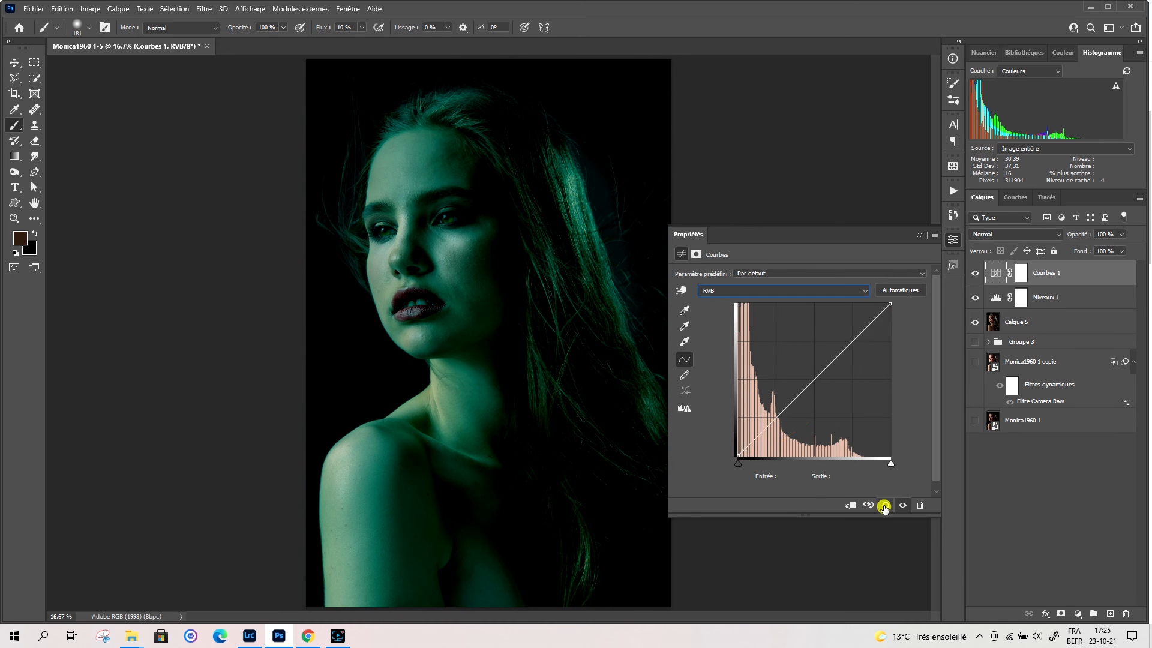
# - Try adding a point on the Vert channel curve at input 139, output 143
pyautogui.click(786, 290)
pyautogui.click(780, 318)
pyautogui.moveTo(815, 375)
pyautogui.mouseDown()
pyautogui.moveTo(805, 362)
pyautogui.moveTo(837, 387)
pyautogui.moveTo(822, 370)
pyautogui.mouseUp()
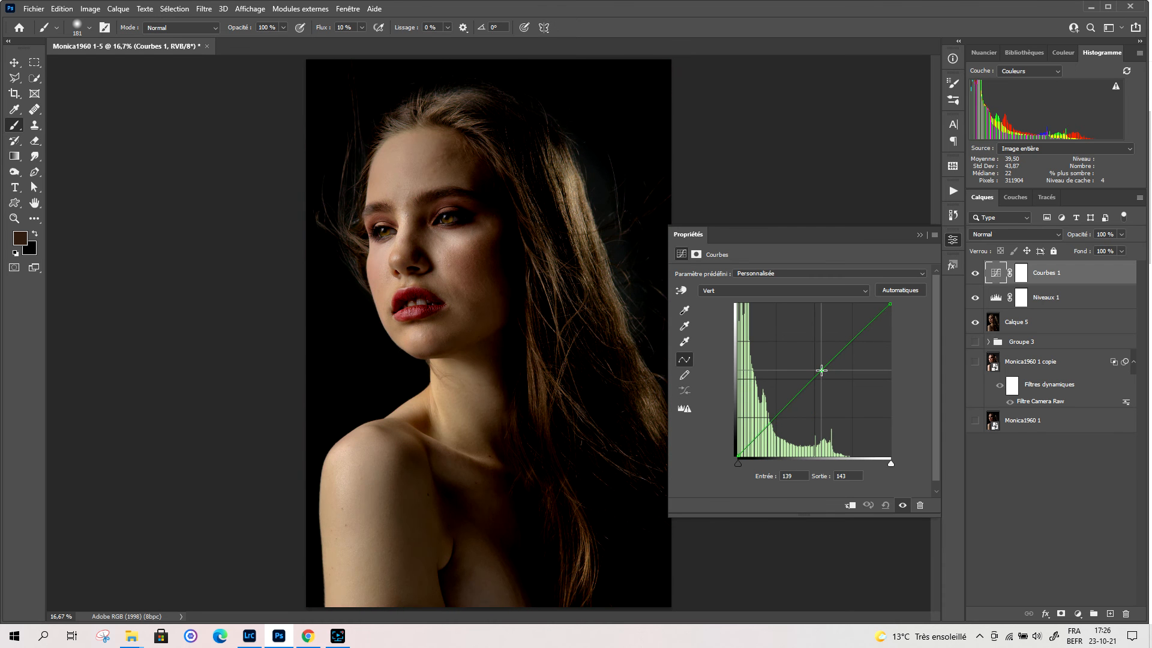
# - Try a Bleu channel curve point at input 135, output 131, and reset the Courbes 1 adjustment
pyautogui.click(821, 292)
pyautogui.click(800, 326)
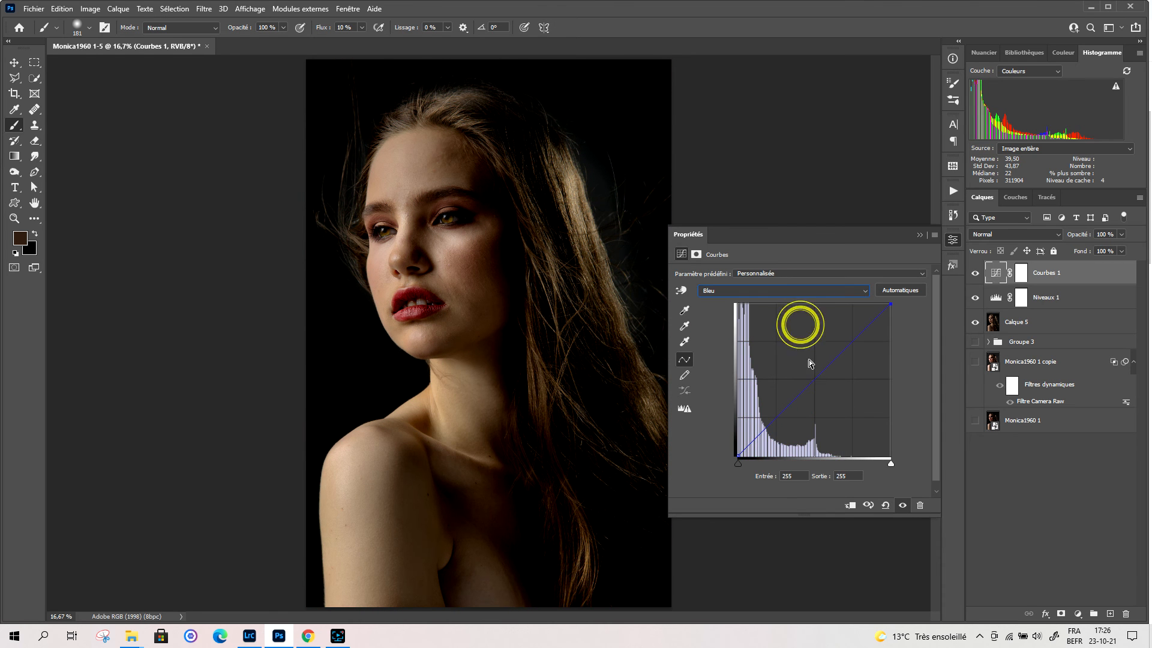
pyautogui.moveTo(814, 379)
pyautogui.mouseDown()
pyautogui.moveTo(804, 367)
pyautogui.moveTo(831, 387)
pyautogui.moveTo(819, 377)
pyautogui.mouseUp()
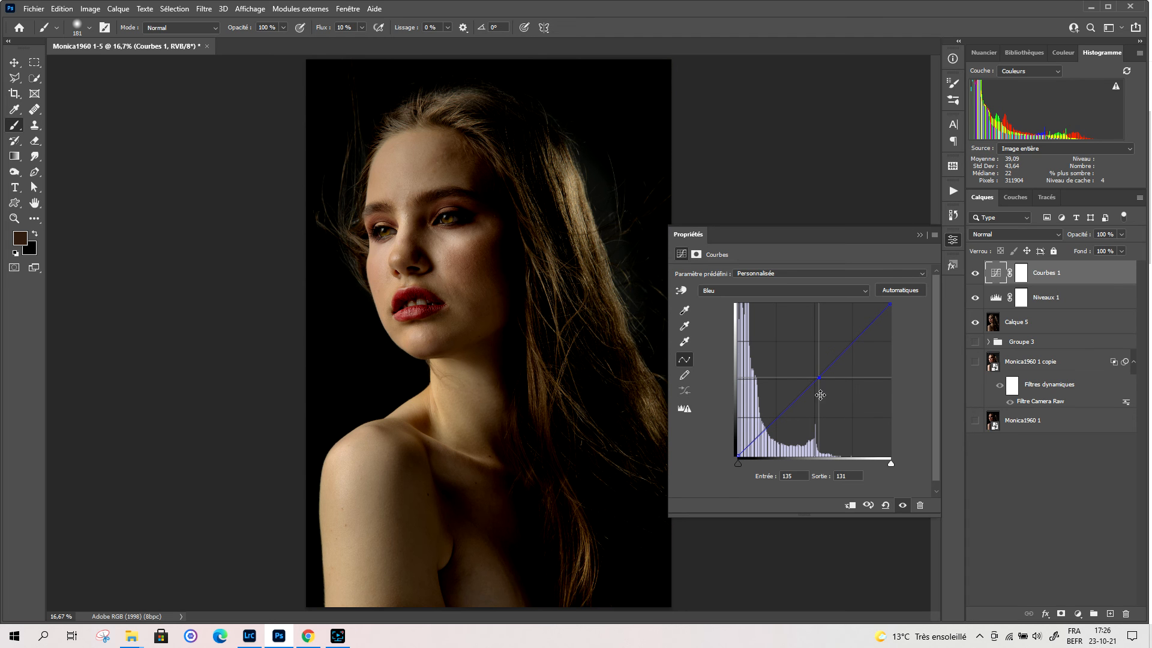
pyautogui.click(886, 505)
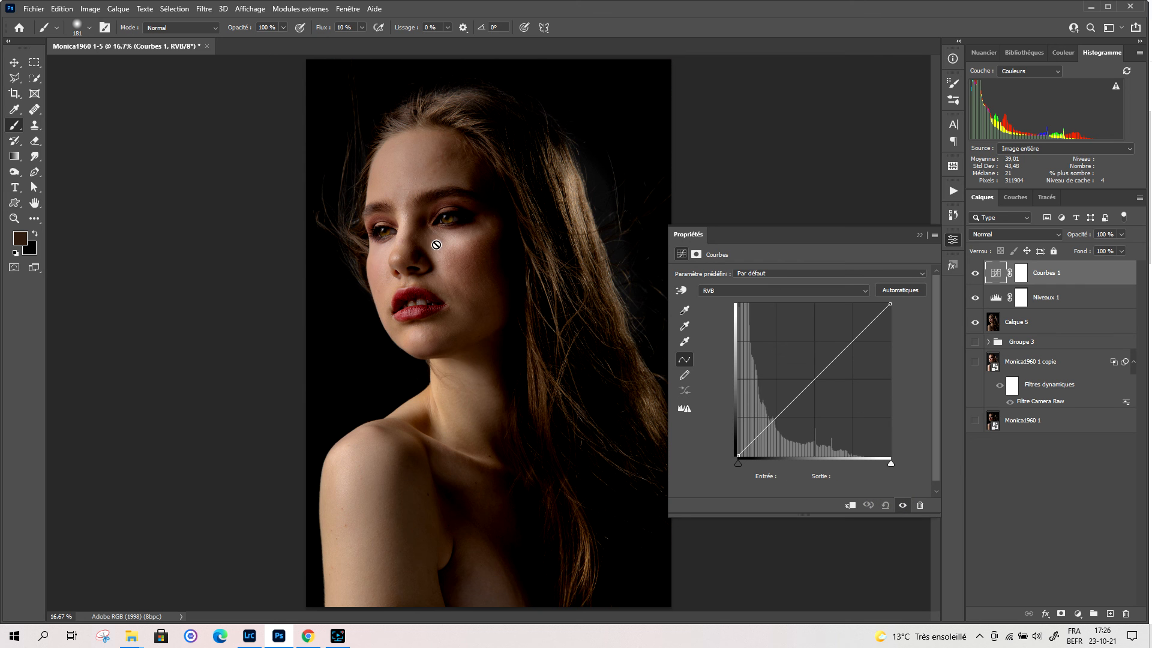
# - Try warming the image with a Bleu channel curve point at input 136, output 116, and reset the curve
pyautogui.click(746, 294)
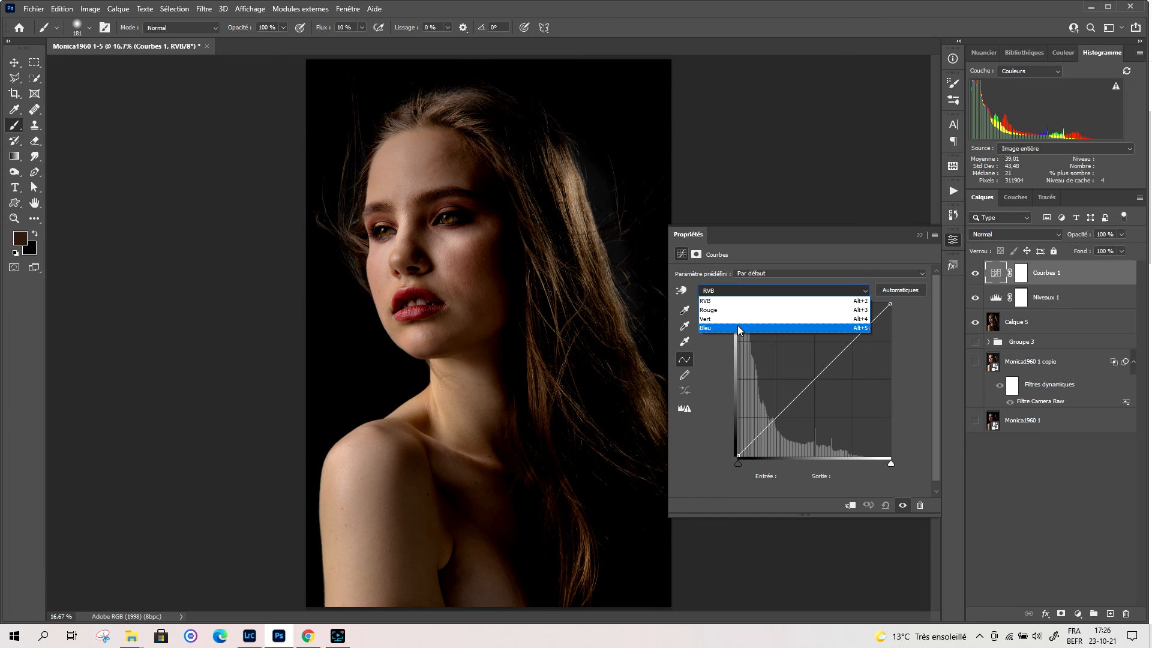
pyautogui.click(738, 328)
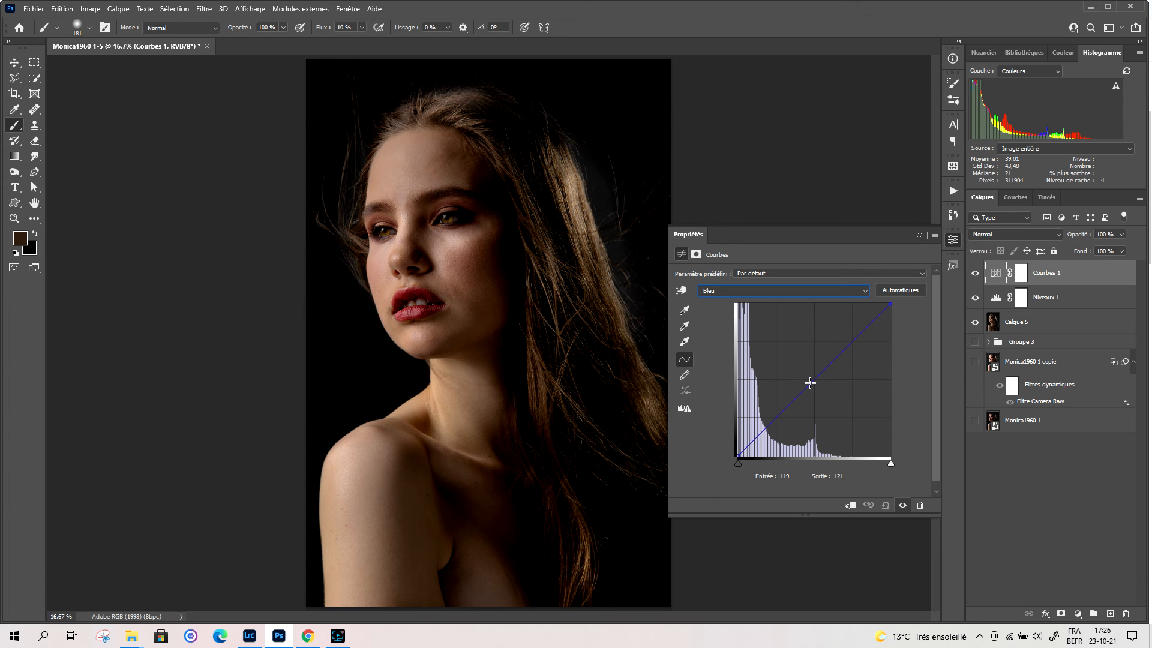
pyautogui.moveTo(810, 383); pyautogui.dragTo(820, 388)
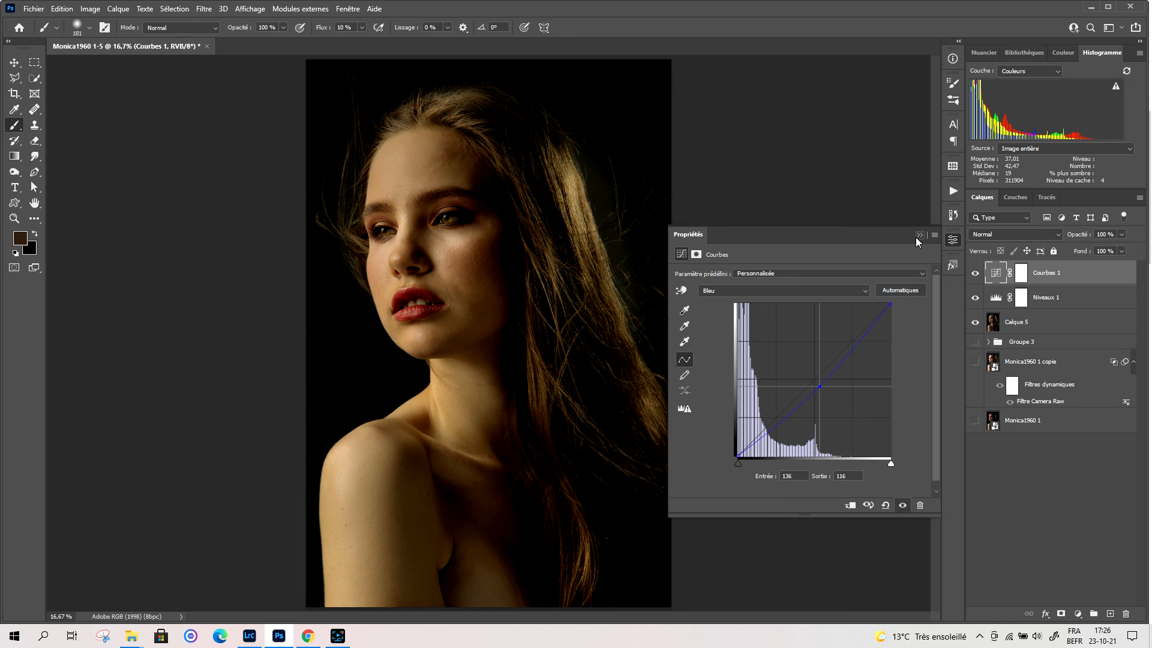
pyautogui.click(885, 505)
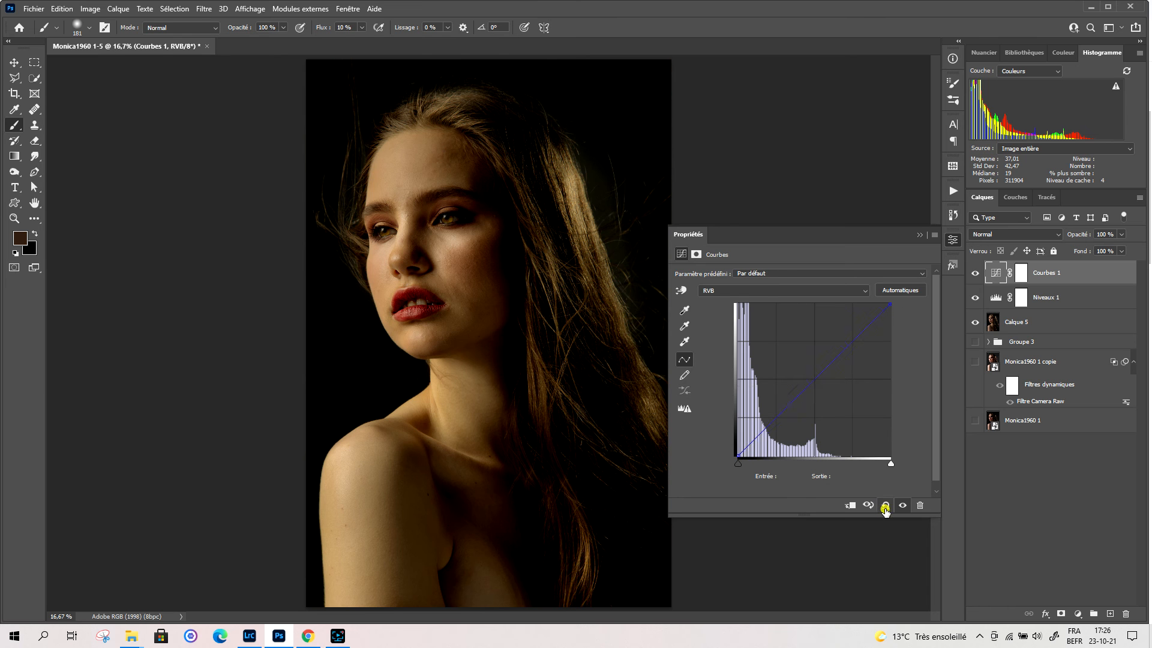
# - In the Niveaux 1 adjustment, try Rouge channel midtones at 1,31 and settle on 1,05
pyautogui.click(989, 304)
pyautogui.click(816, 296)
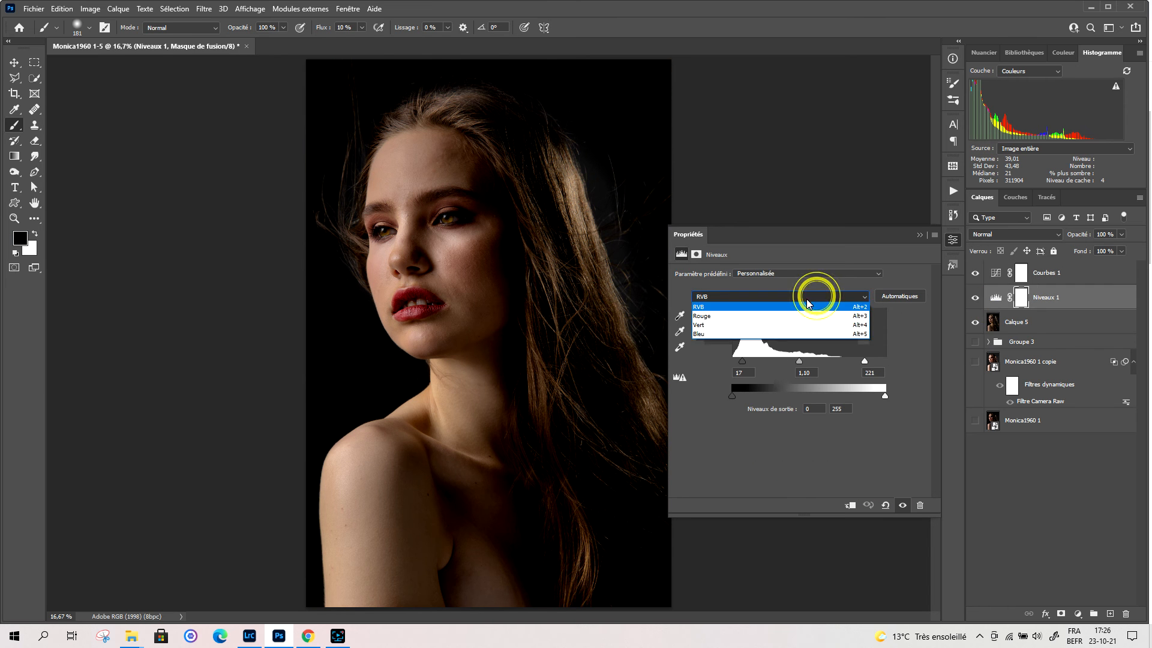
pyautogui.click(792, 307)
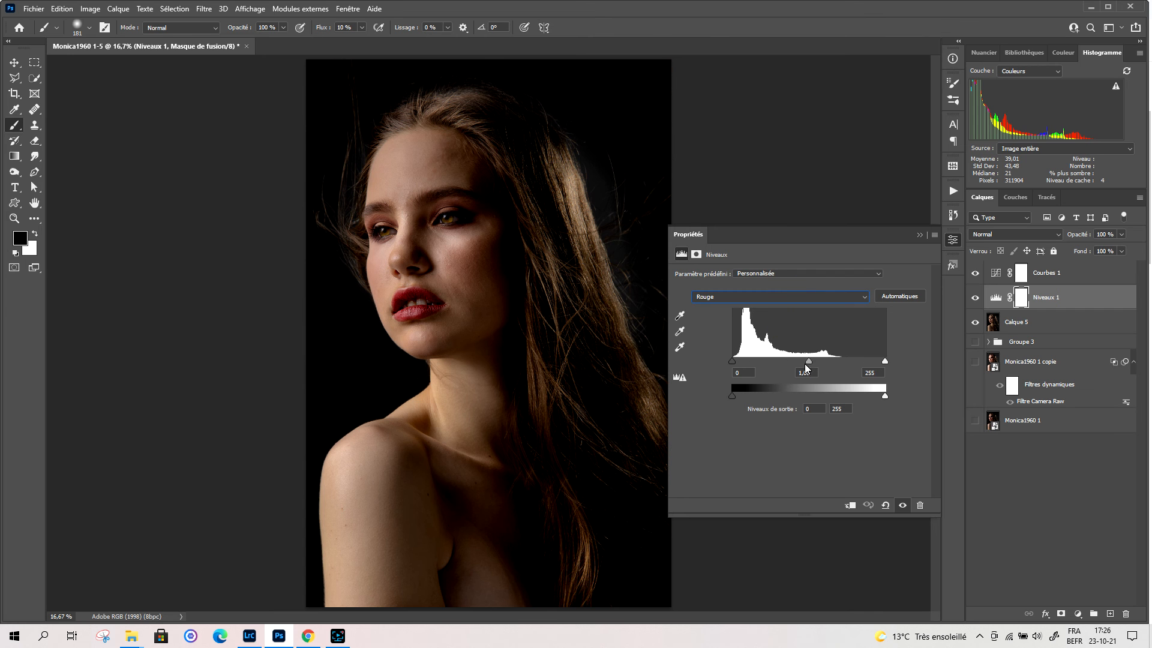
pyautogui.moveTo(807, 363); pyautogui.dragTo(794, 362)
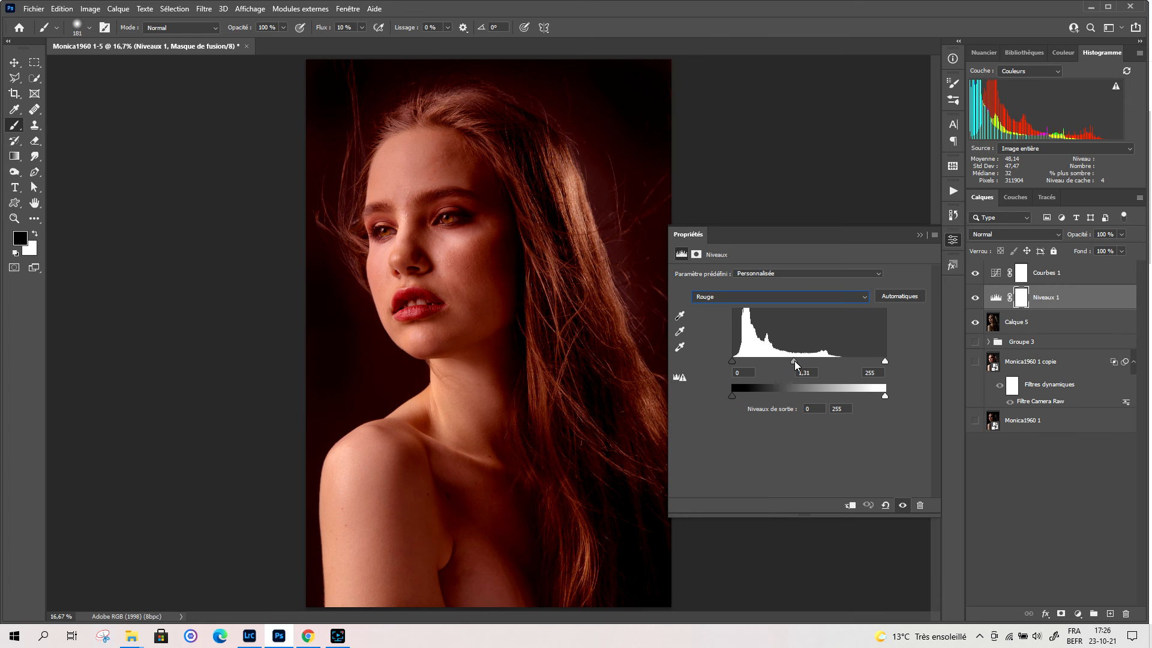
pyautogui.moveTo(798, 361); pyautogui.dragTo(806, 362)
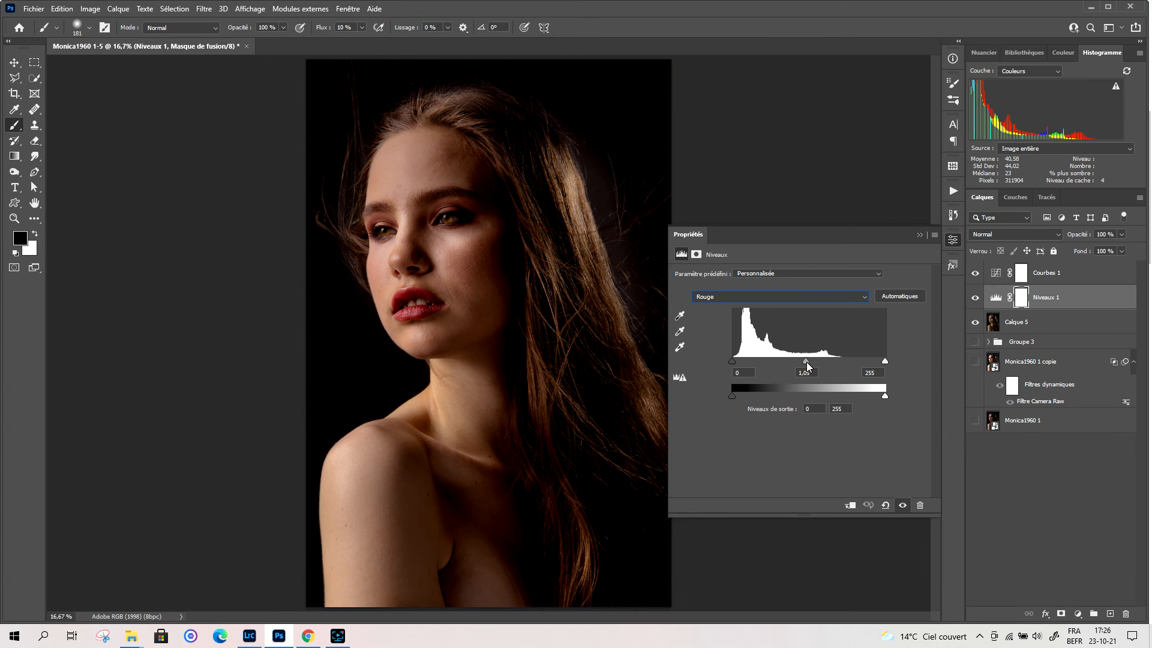
# - Try raising the Rouge channel's shadow input level to 16 and 17, returning it to 0 each time
pyautogui.moveTo(732, 362); pyautogui.dragTo(743, 358)
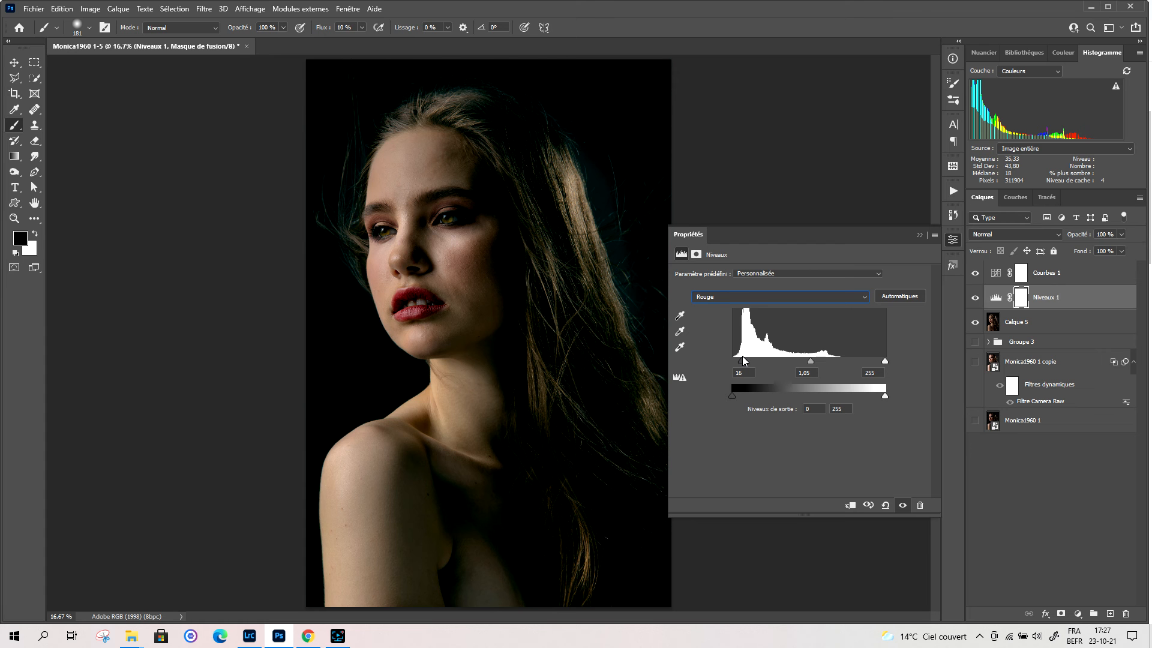
pyautogui.moveTo(742, 355)
pyautogui.mouseDown()
pyautogui.moveTo(729, 355)
pyautogui.moveTo(742, 358)
pyautogui.mouseUp()
pyautogui.moveTo(740, 362); pyautogui.dragTo(725, 363)
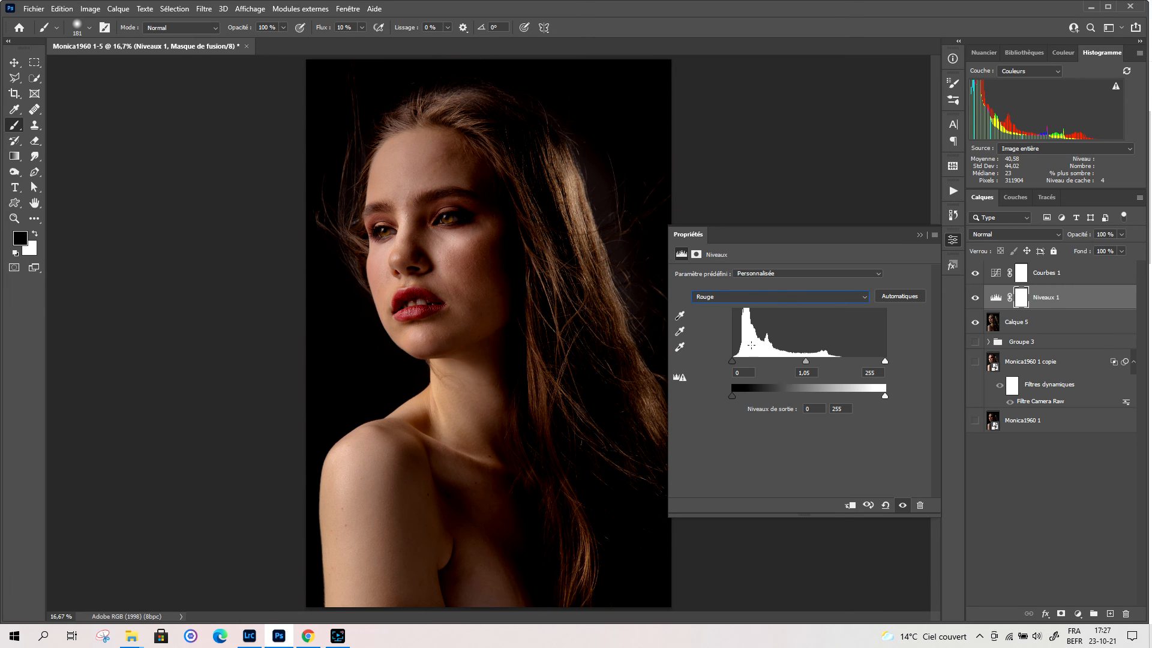
pyautogui.moveTo(731, 361); pyautogui.dragTo(744, 362)
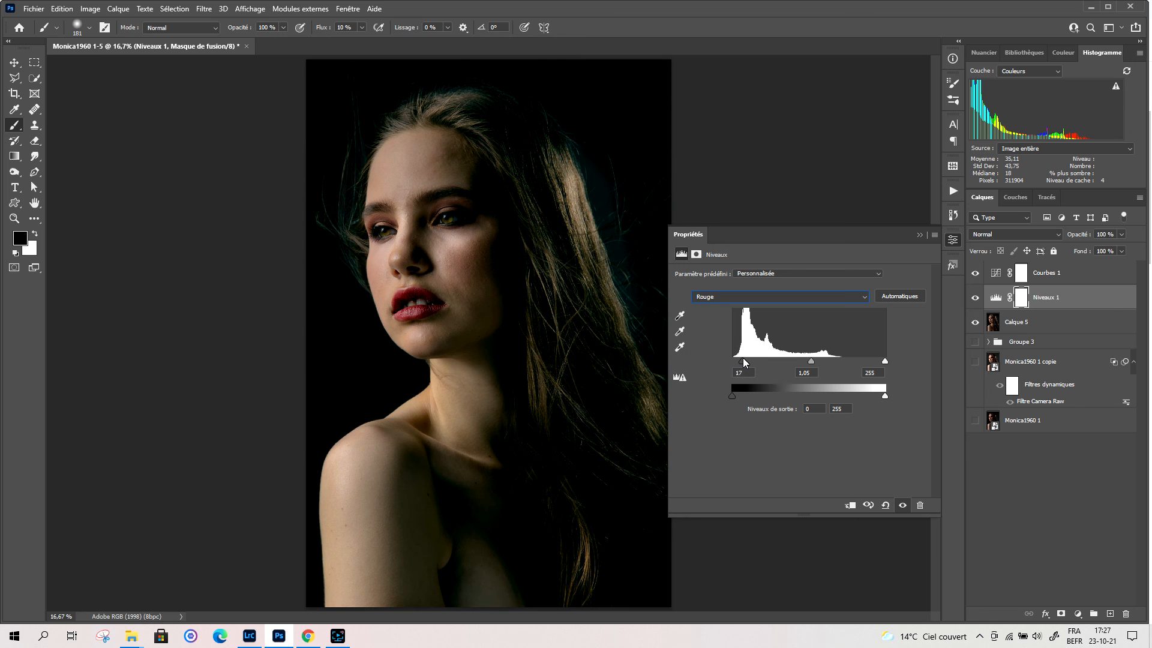
pyautogui.moveTo(744, 362); pyautogui.dragTo(732, 361)
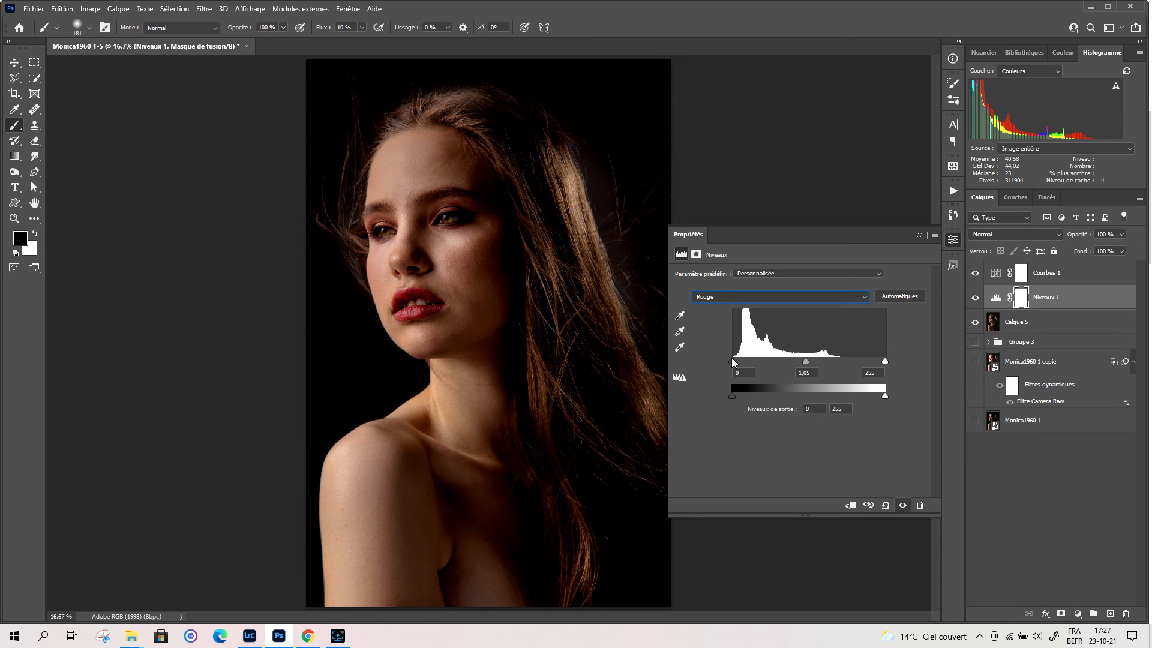
# - Try raising the Rouge channel's black output level to 12, and return it to 0
pyautogui.click(732, 397)
pyautogui.moveTo(732, 394); pyautogui.dragTo(739, 393)
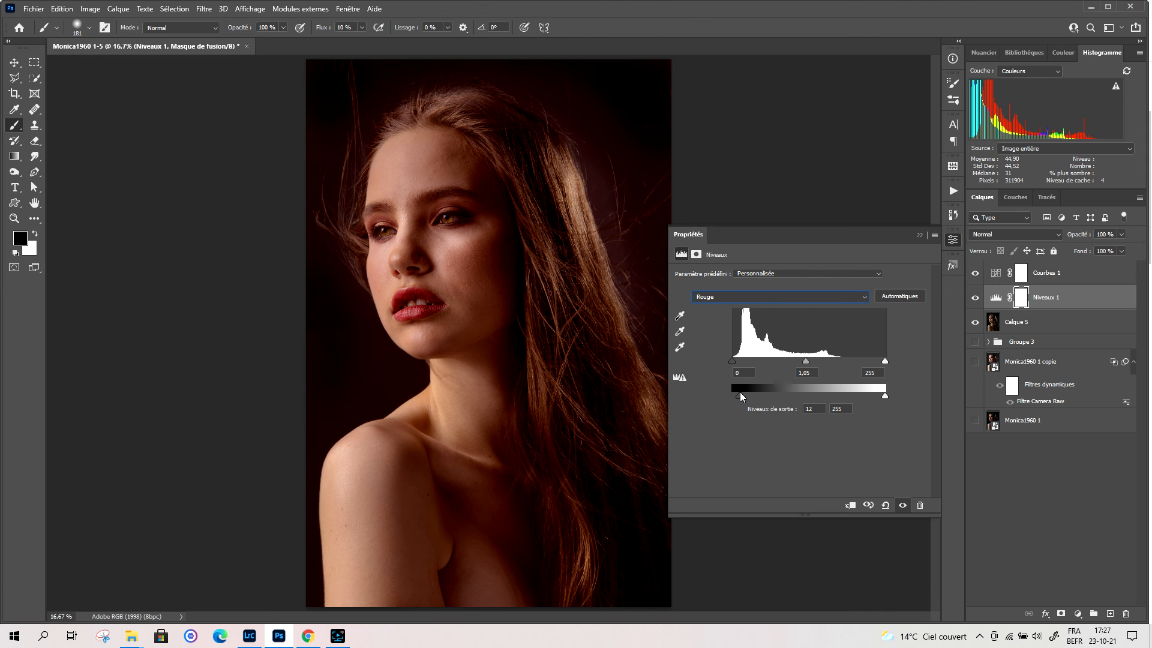
pyautogui.moveTo(740, 391); pyautogui.dragTo(726, 396)
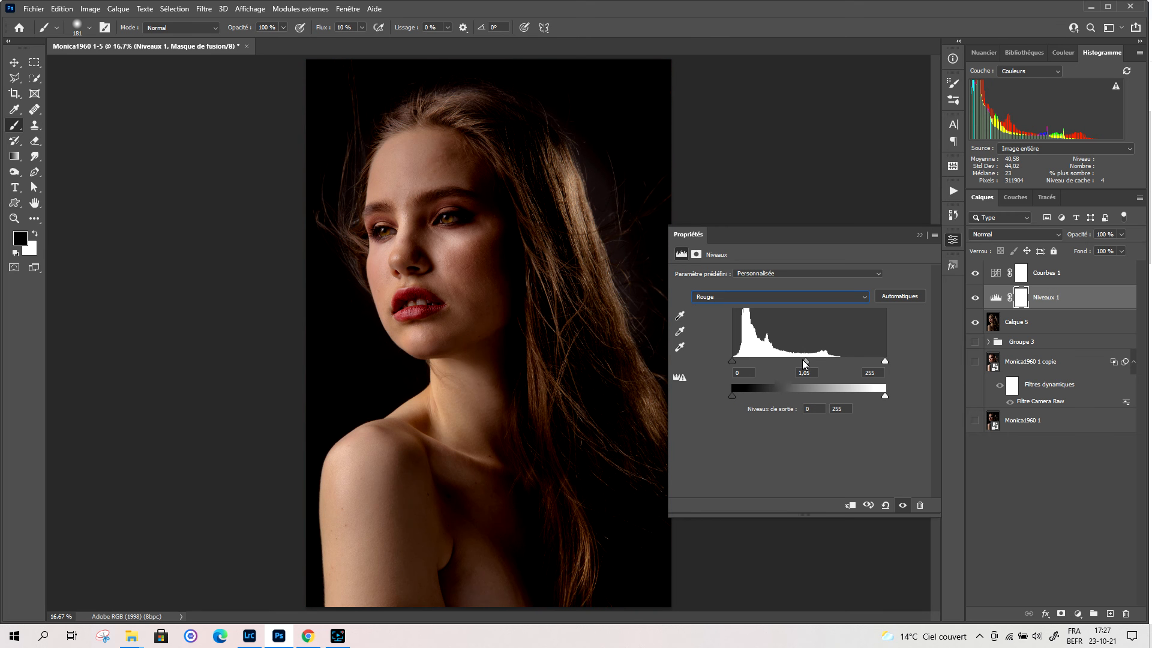
# - Set the Rouge channel's white output level to 254 and close the Niveaux 1 properties
pyautogui.moveTo(885, 361); pyautogui.dragTo(886, 392)
pyautogui.click(783, 299)
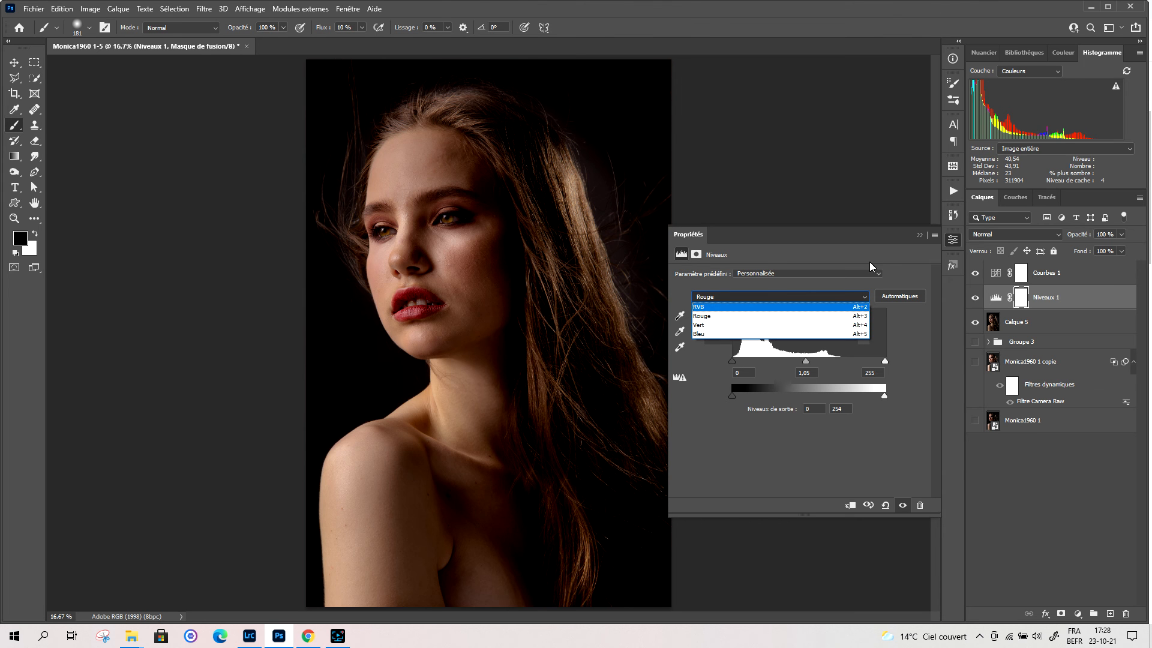
pyautogui.click(912, 332)
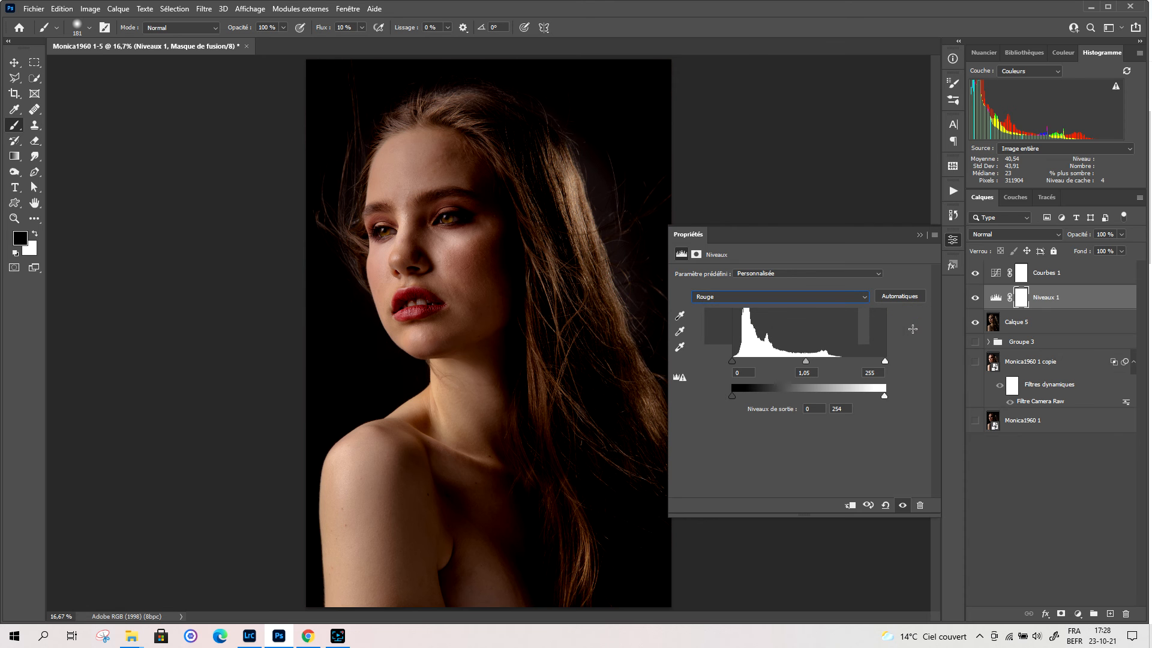
pyautogui.click(841, 300)
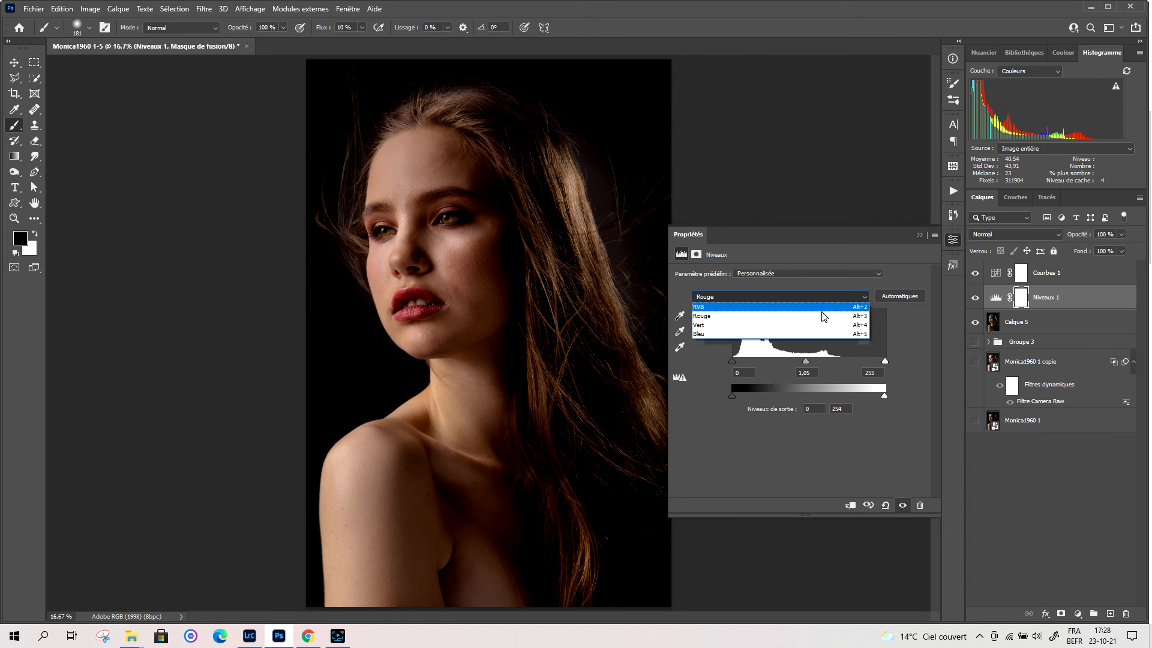
pyautogui.click(934, 237)
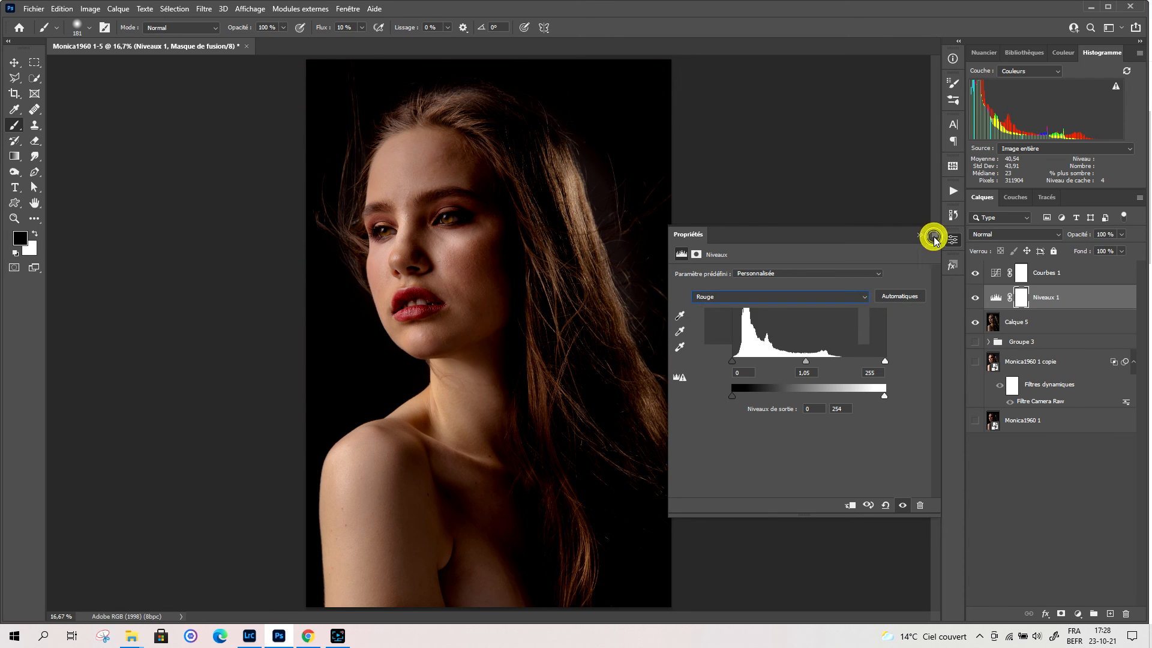
pyautogui.click(919, 234)
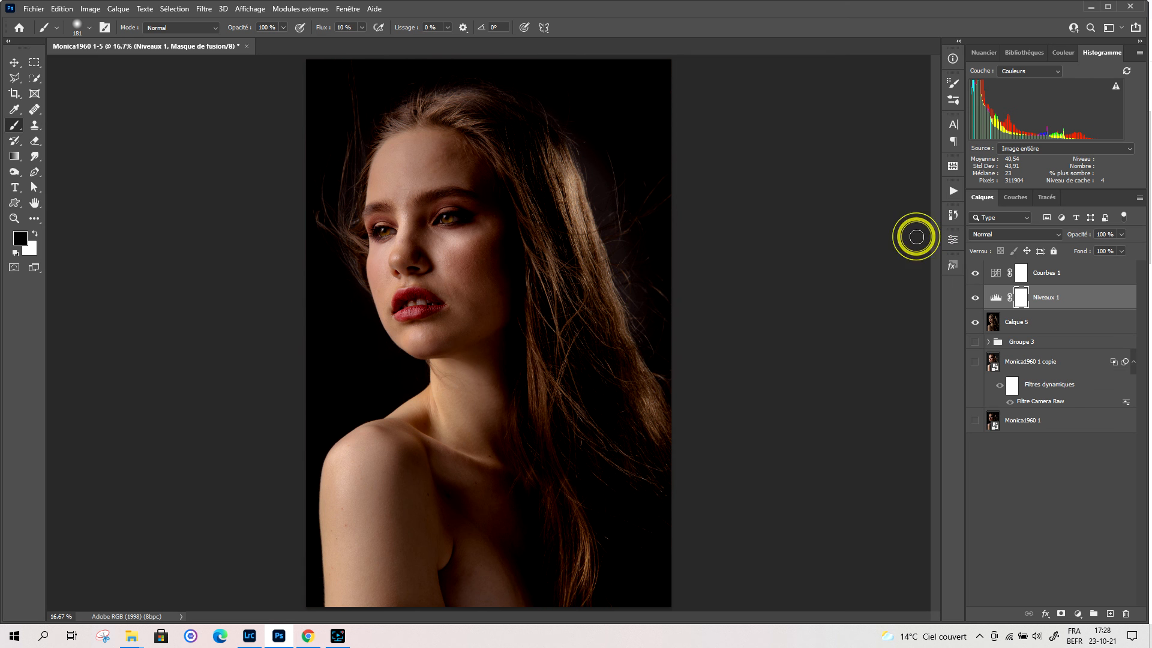
# - Open the properties of the Courbes 1 adjustment and switch its curve to the Rouge channel
pyautogui.click(993, 274)
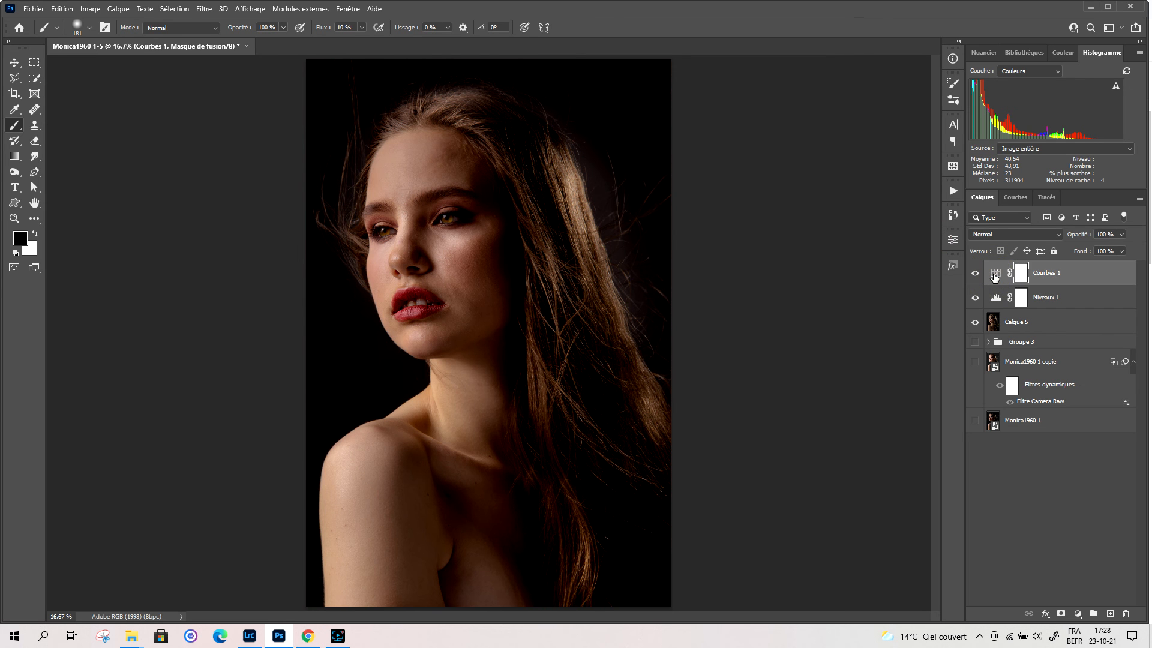
pyautogui.doubleClick(993, 274)
pyautogui.click(737, 292)
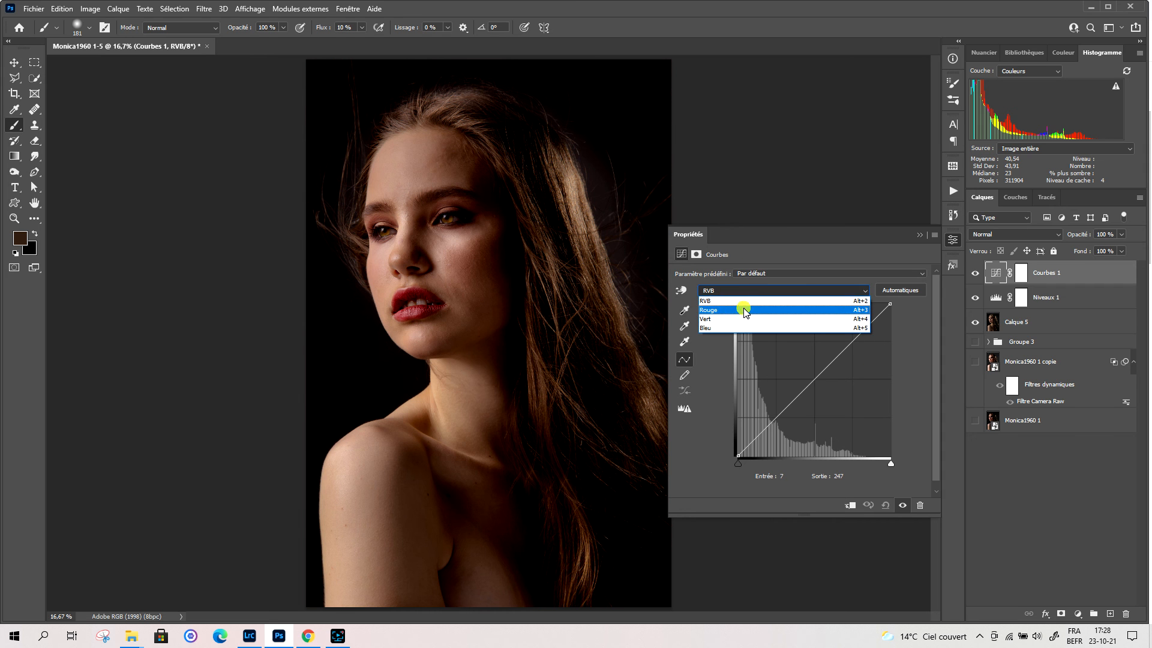
pyautogui.click(744, 310)
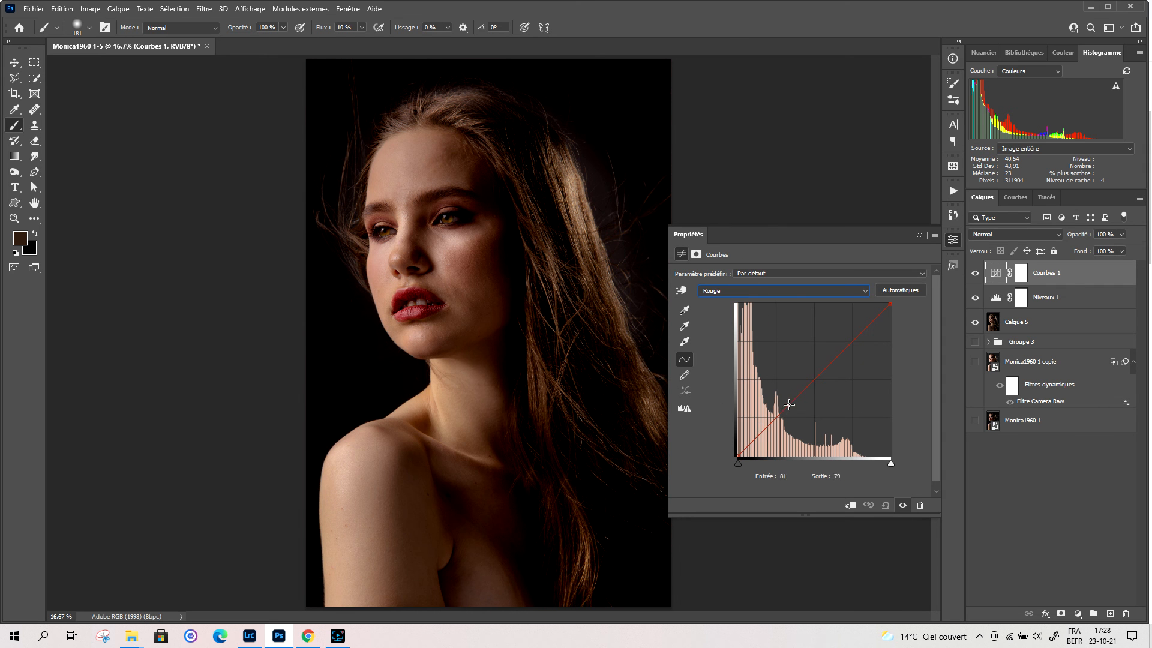
# - Add shadow and midtone points along the Rouge curve, try the black point at input 17, and return it to input 0
pyautogui.click(763, 426)
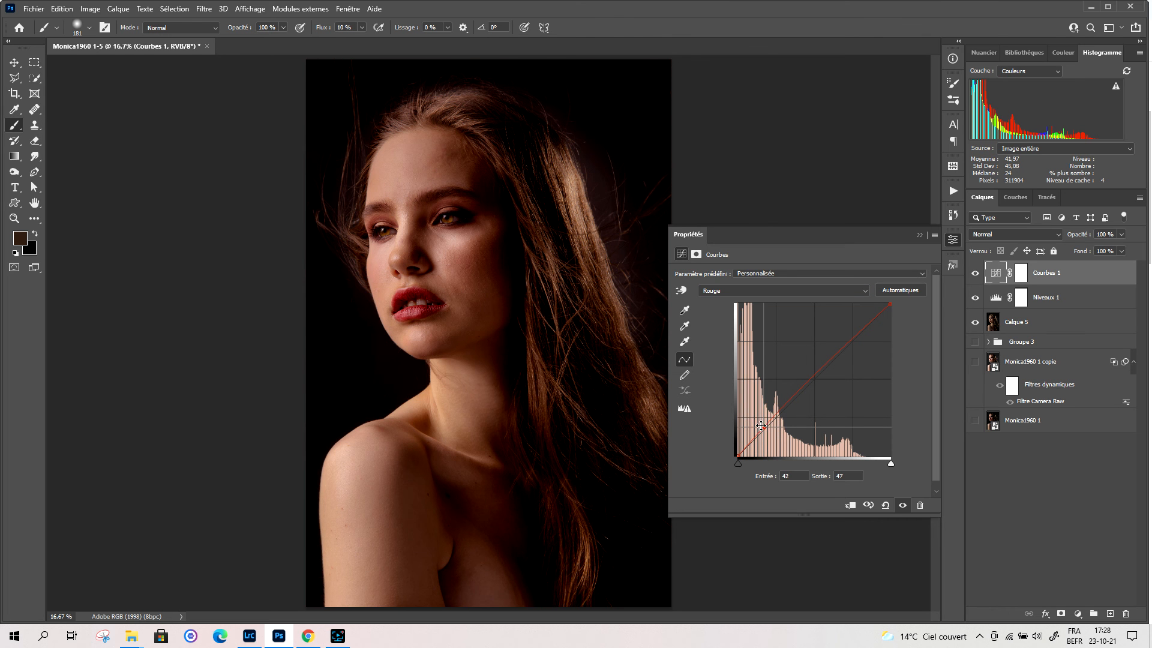
pyautogui.moveTo(766, 427); pyautogui.dragTo(766, 433)
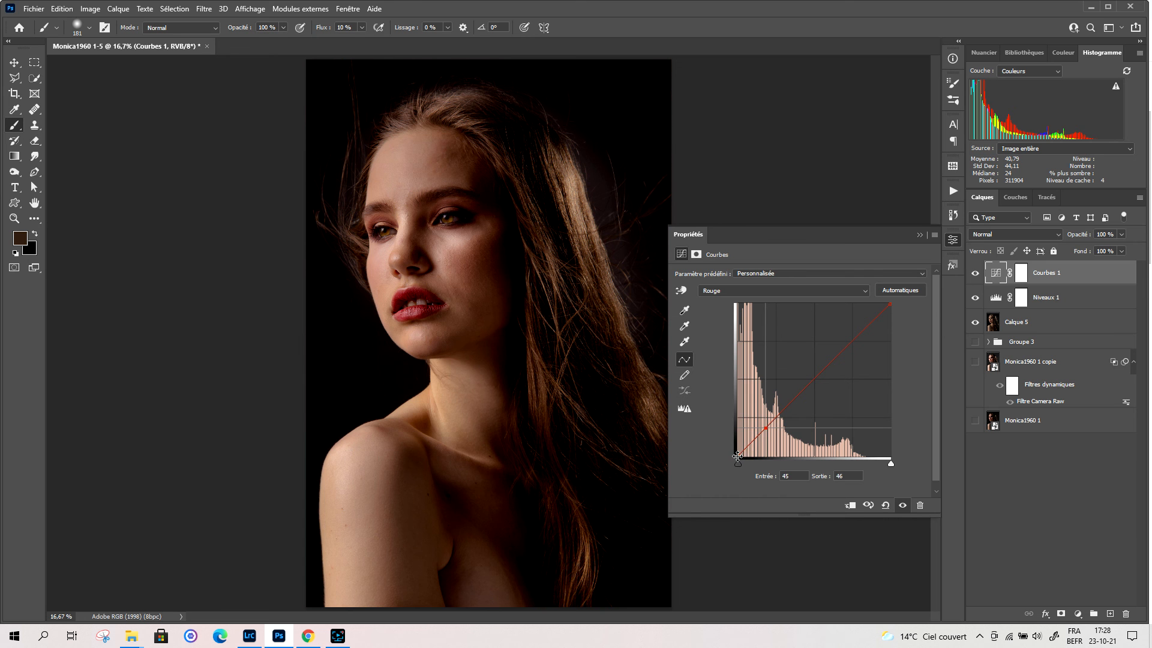
pyautogui.moveTo(738, 456)
pyautogui.mouseDown()
pyautogui.moveTo(735, 442)
pyautogui.moveTo(749, 460)
pyautogui.mouseUp()
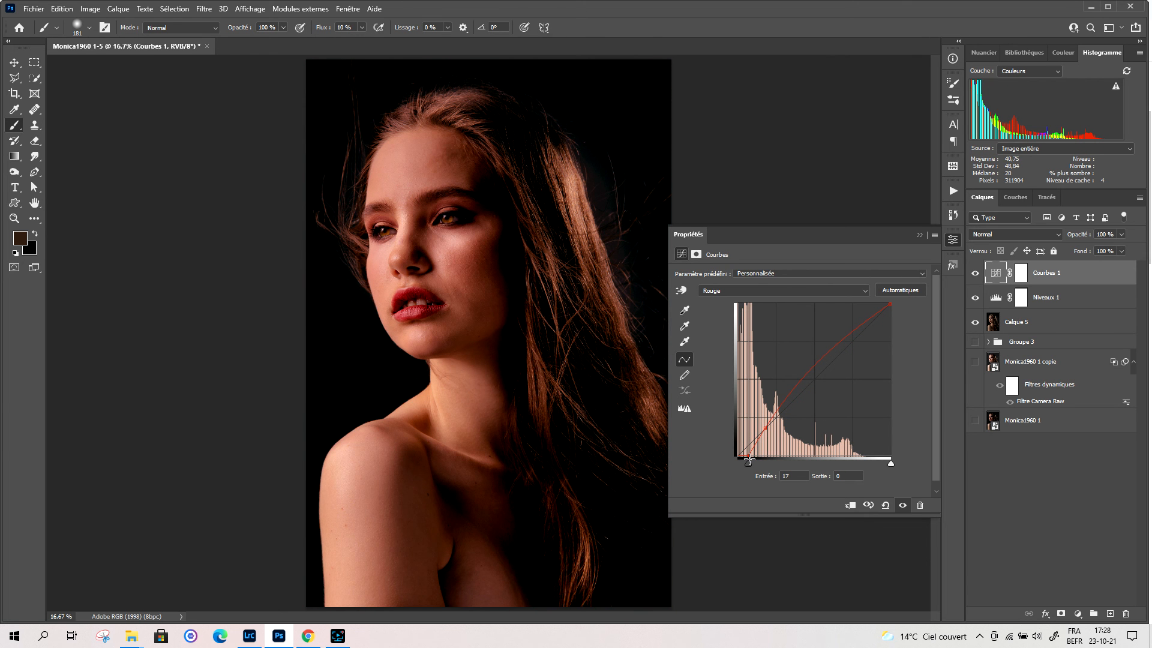
pyautogui.moveTo(827, 362); pyautogui.dragTo(801, 390)
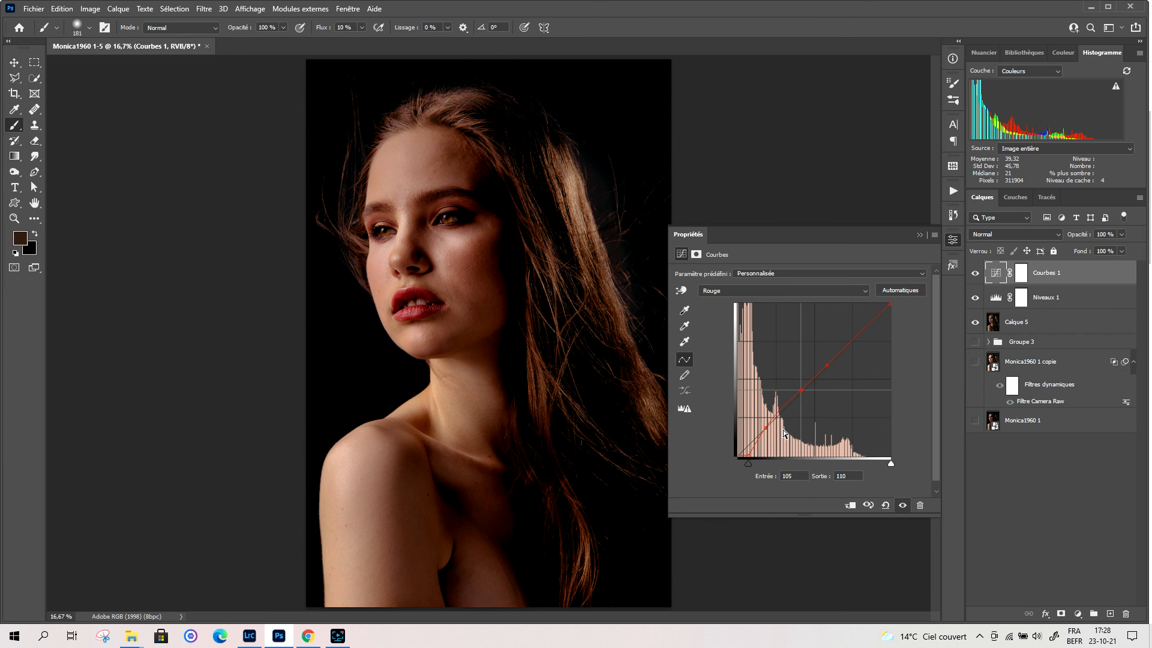
pyautogui.click(748, 457)
pyautogui.moveTo(748, 457)
pyautogui.mouseDown()
pyautogui.moveTo(733, 438)
pyautogui.moveTo(736, 456)
pyautogui.mouseUp()
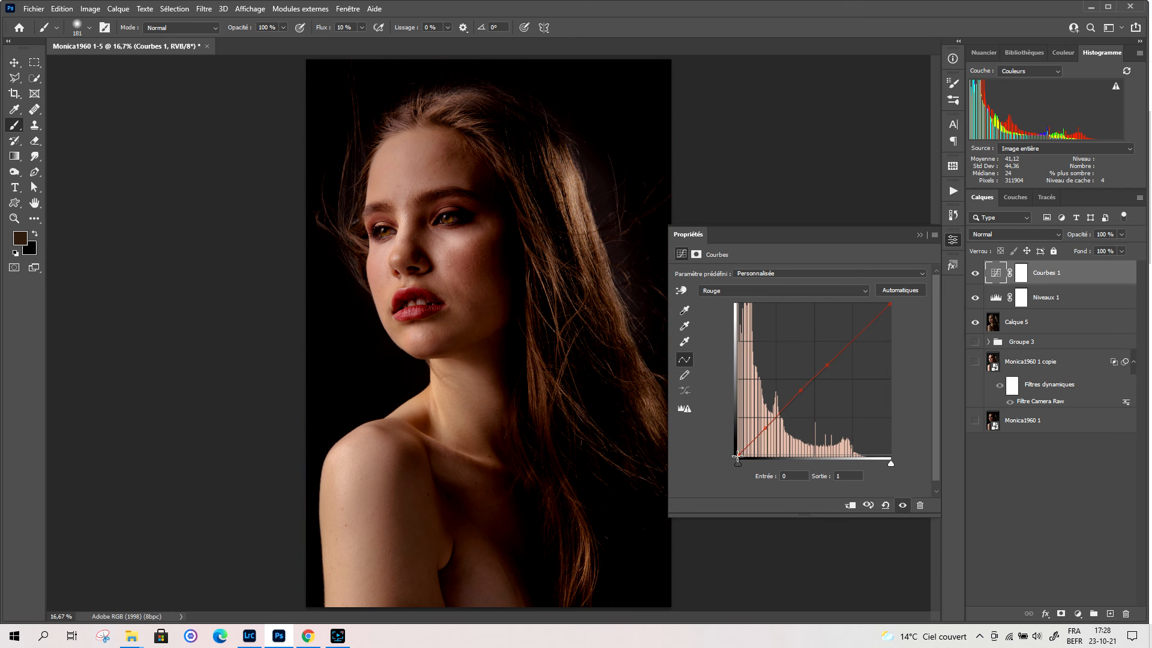
# - Add a Rouge highlight point at input 189, output 188, try lowering the white point to output 197, and reset the curves adjustment
pyautogui.click(851, 344)
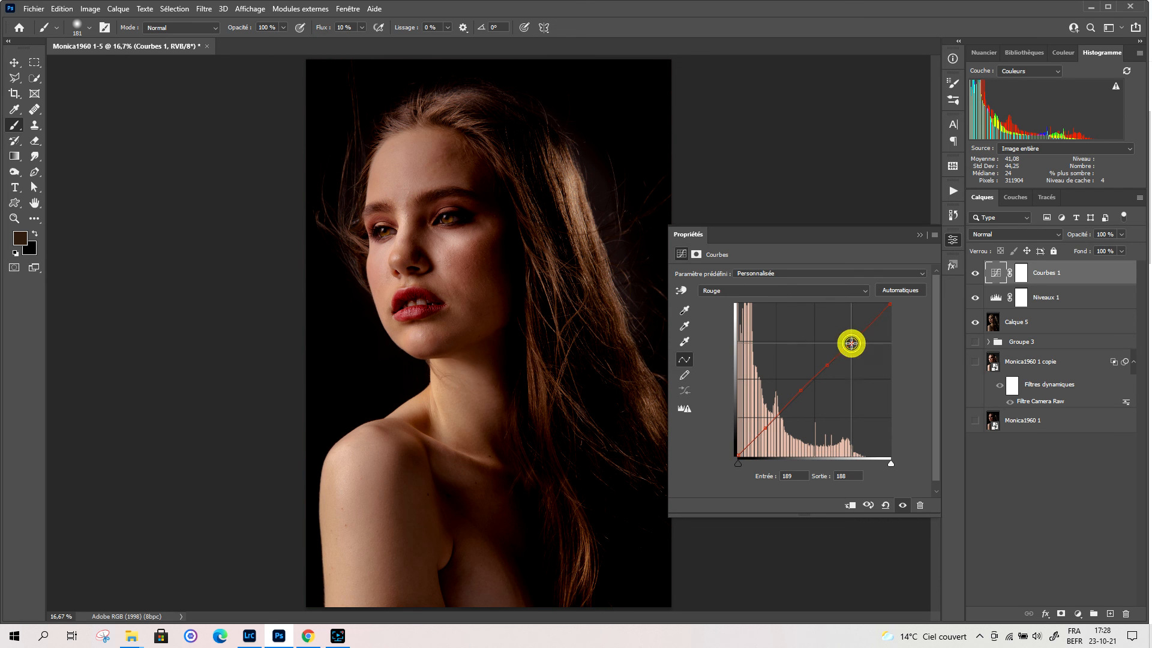
pyautogui.moveTo(889, 305); pyautogui.dragTo(885, 338)
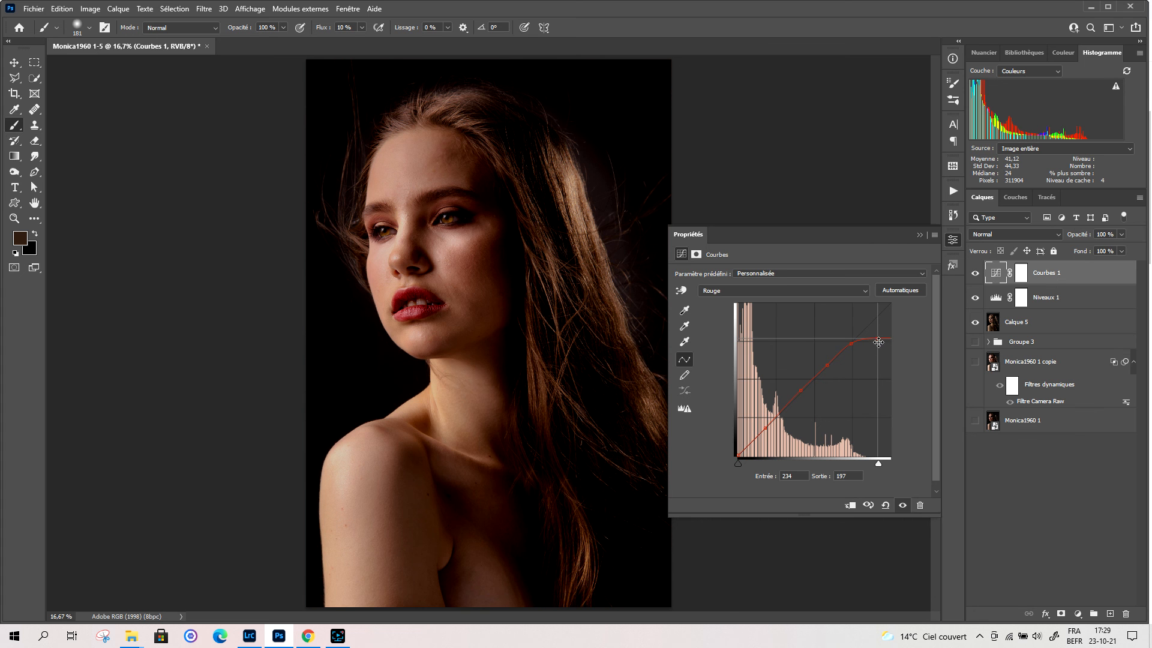
pyautogui.moveTo(878, 339); pyautogui.dragTo(888, 305)
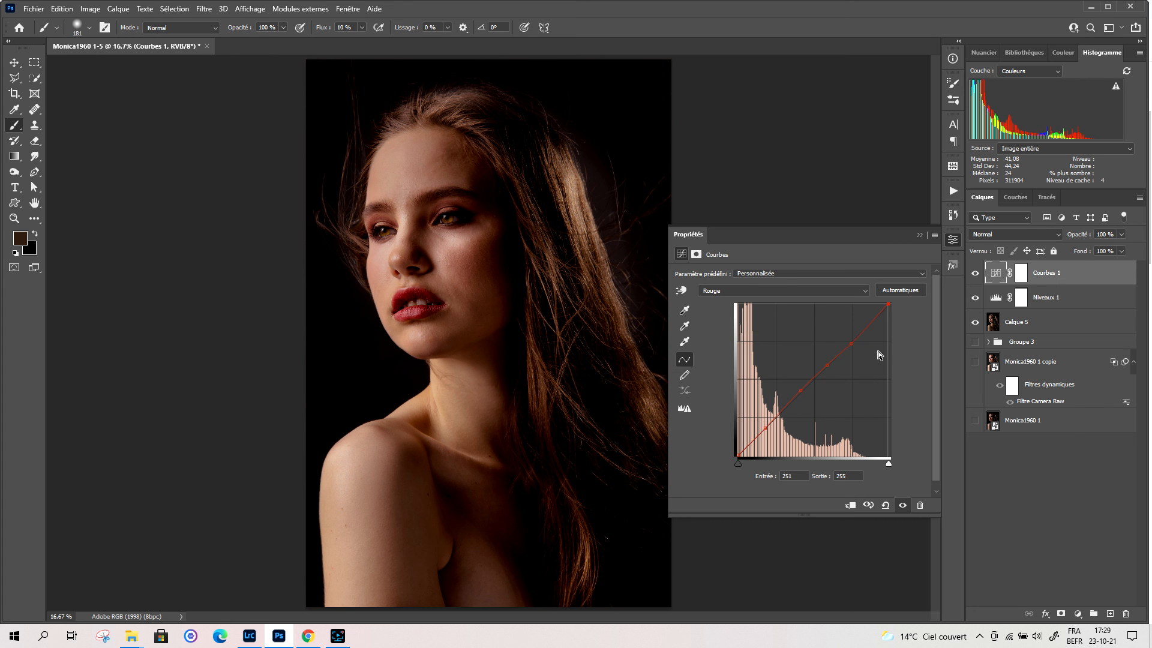
pyautogui.click(885, 505)
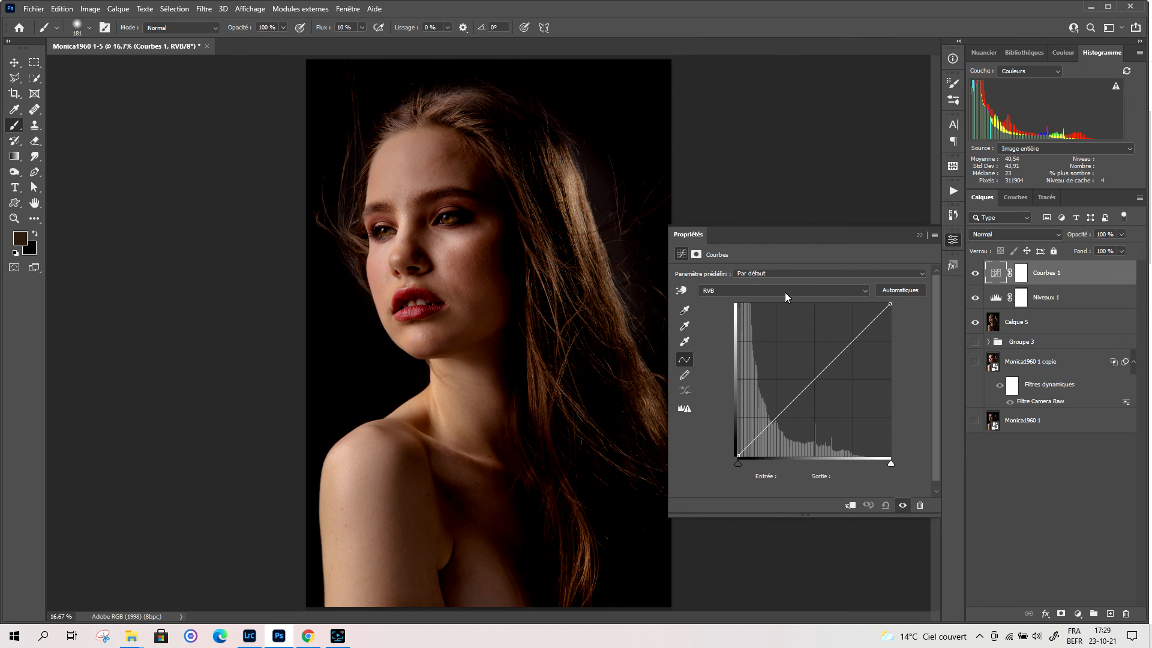
# - Lift the shadows of the RVB curve and place a midtone point at input 119, output 131
pyautogui.click(805, 384)
pyautogui.moveTo(804, 384); pyautogui.dragTo(800, 370)
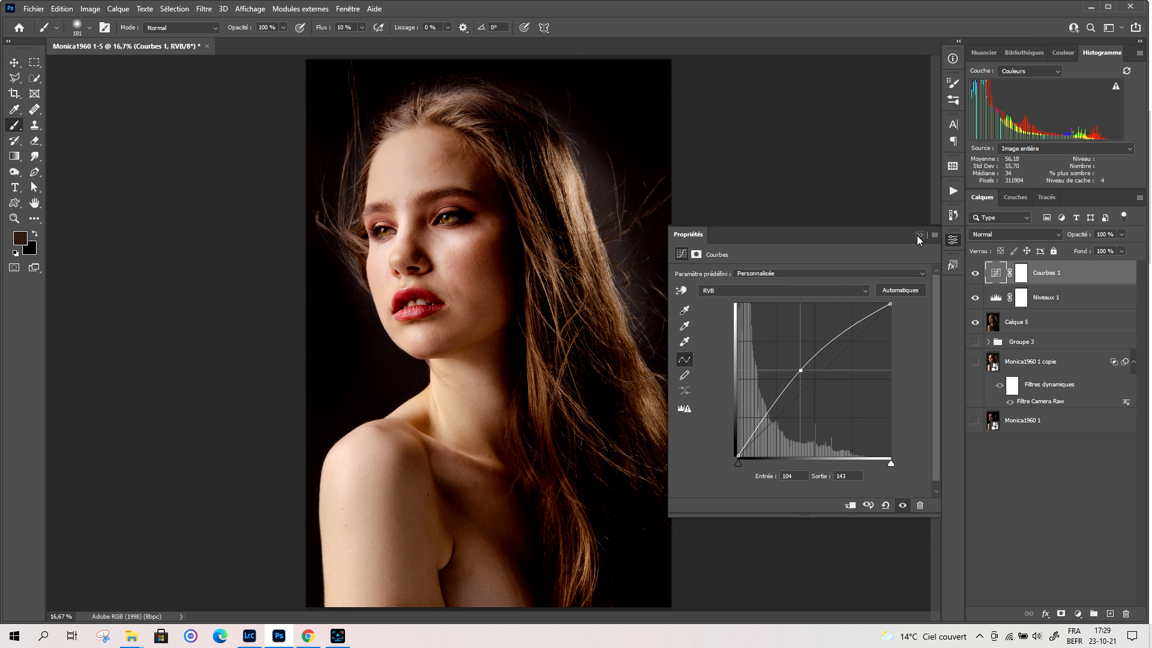
pyautogui.moveTo(825, 339); pyautogui.dragTo(809, 377)
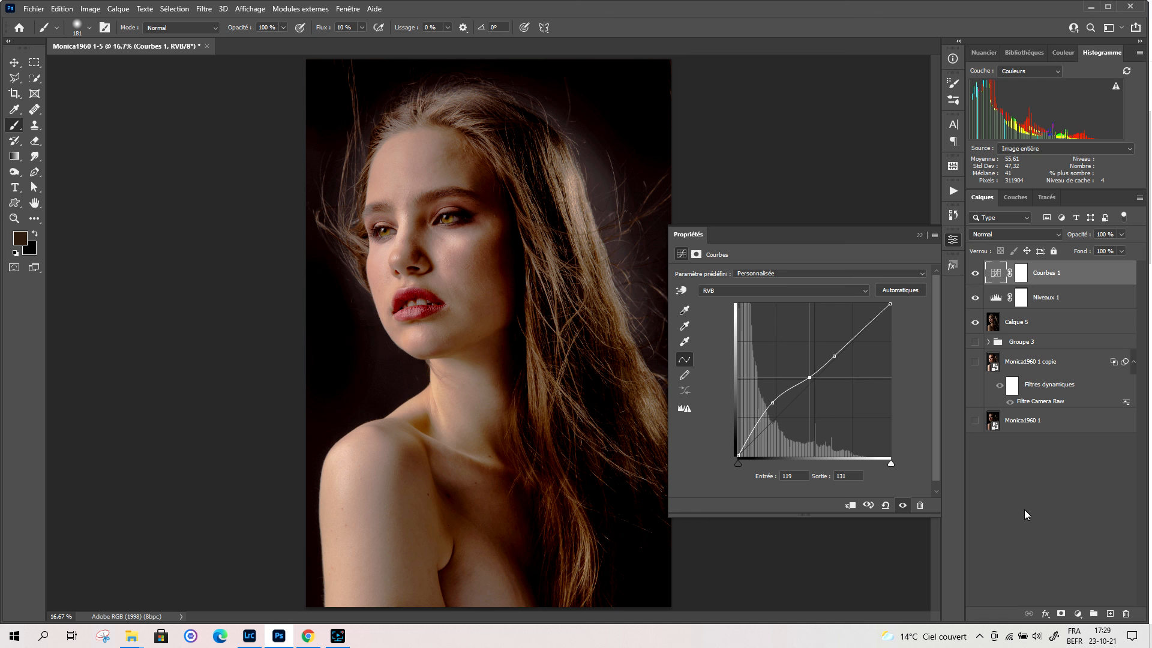
# - Raise the Rouge channel's midtones with a point at input 114, output 150, and close the curve properties
pyautogui.click(750, 290)
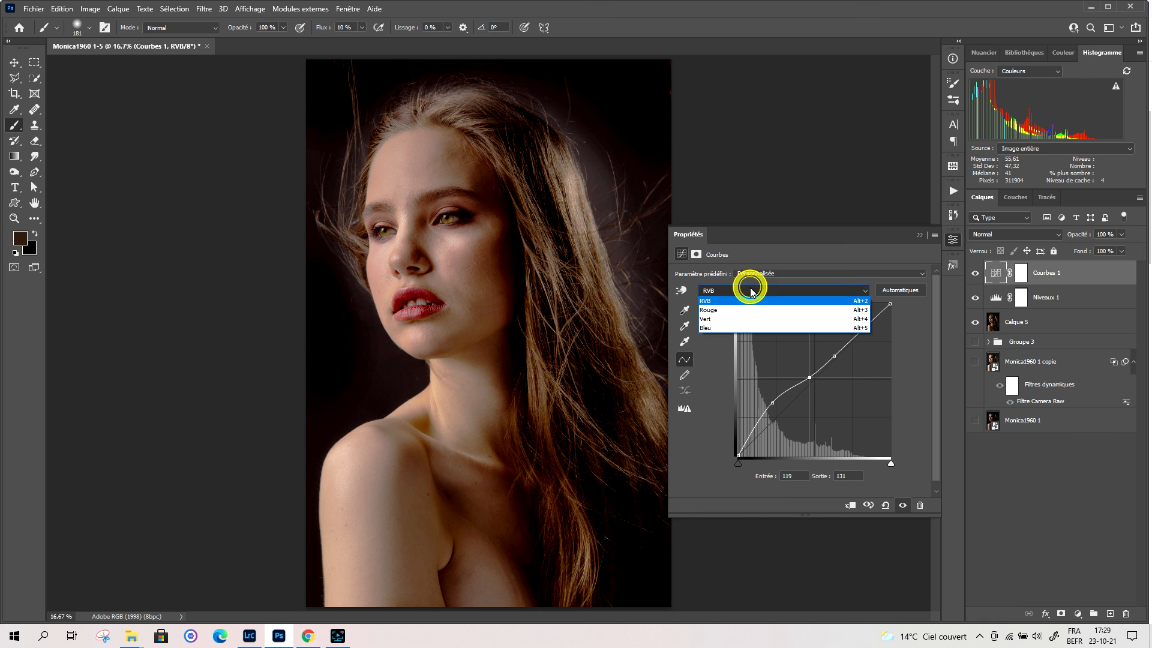
pyautogui.click(749, 309)
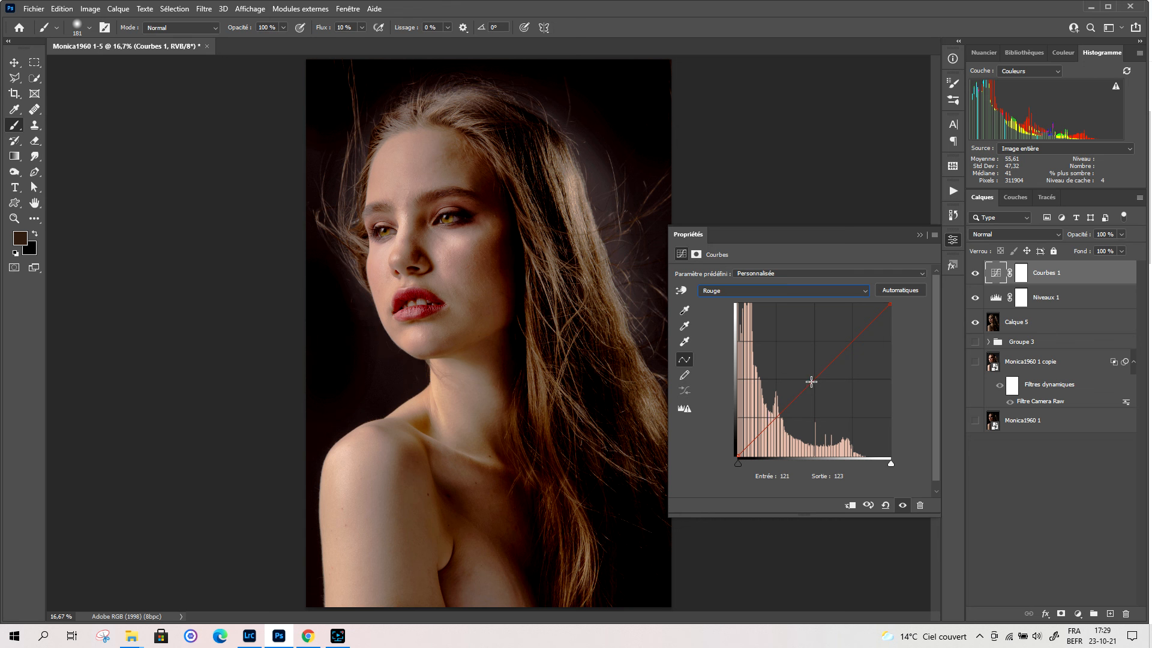
pyautogui.moveTo(811, 382); pyautogui.dragTo(806, 366)
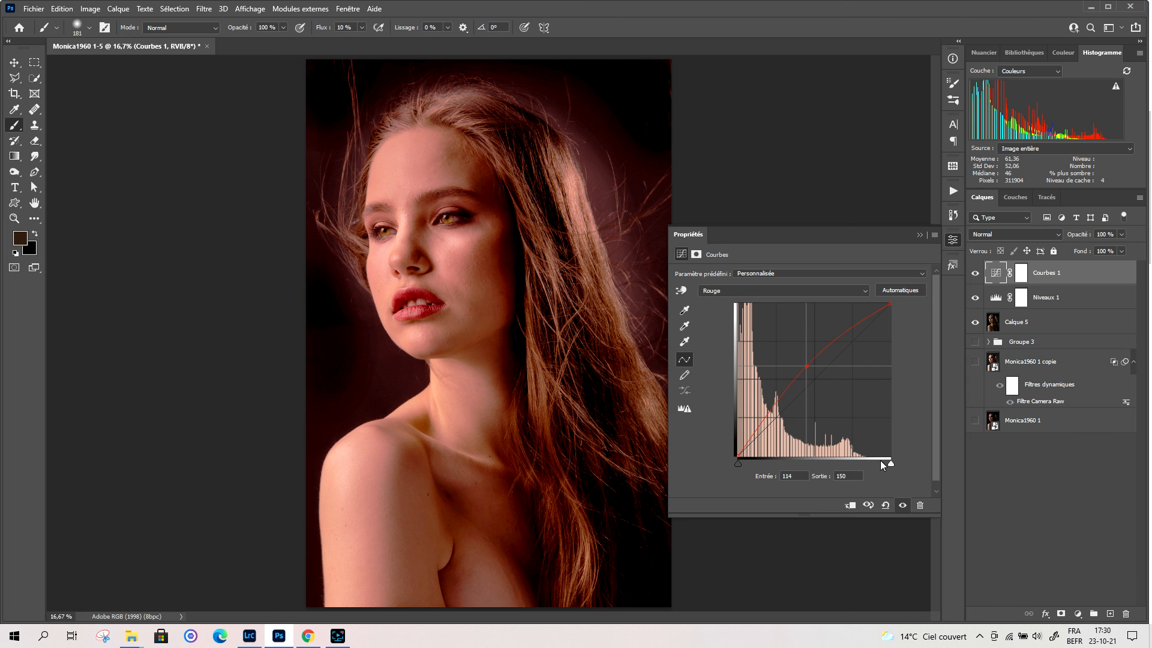
pyautogui.click(917, 236)
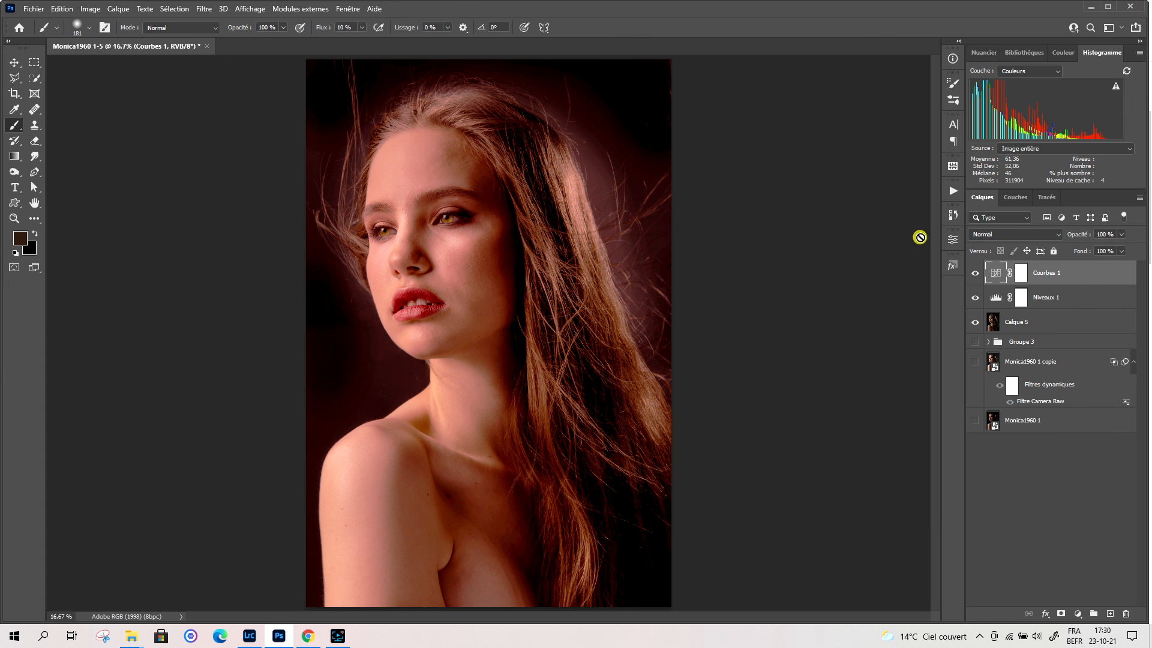
# - In the Courbes 1 blending options, split the underlying layer's white slider, try 0 / 136 and 0 / 92, and apply 0 / 27
pyautogui.doubleClick(1082, 275)
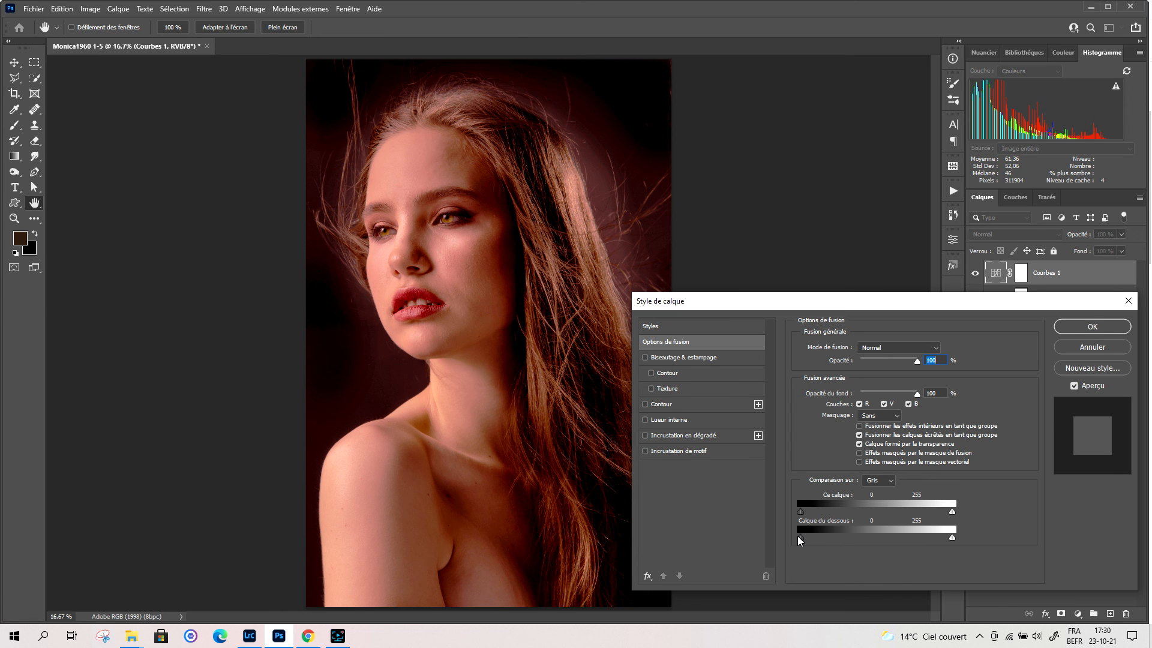
pyautogui.moveTo(954, 537); pyautogui.dragTo(804, 538)
pyautogui.press('alt')
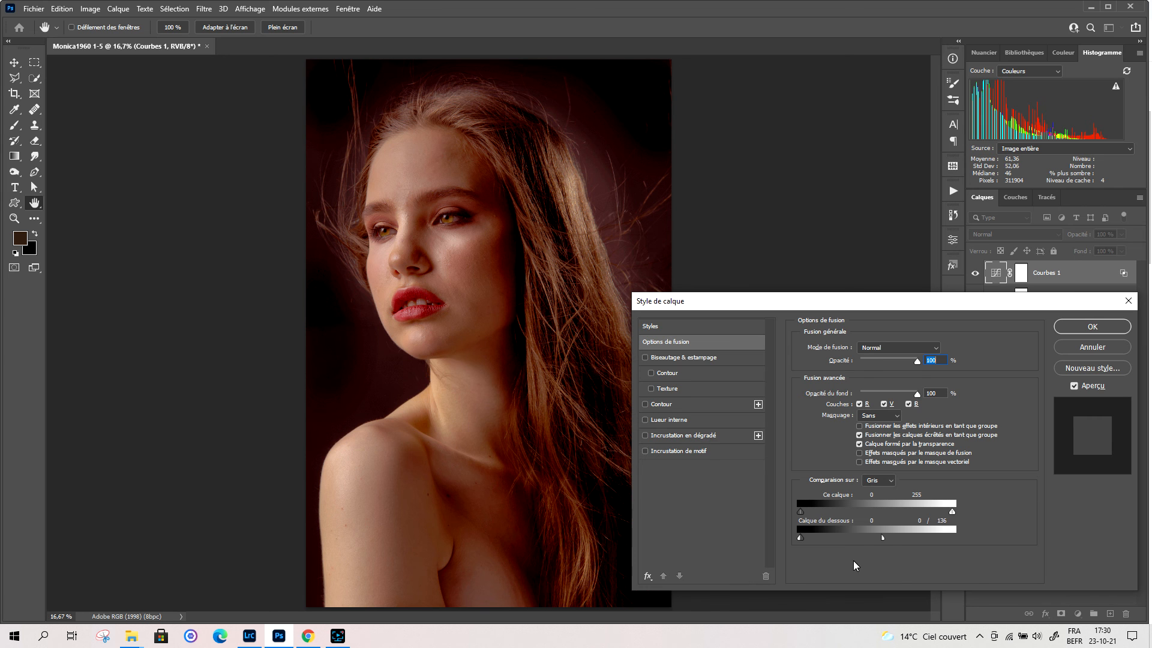
pyautogui.moveTo(877, 539); pyautogui.dragTo(872, 538)
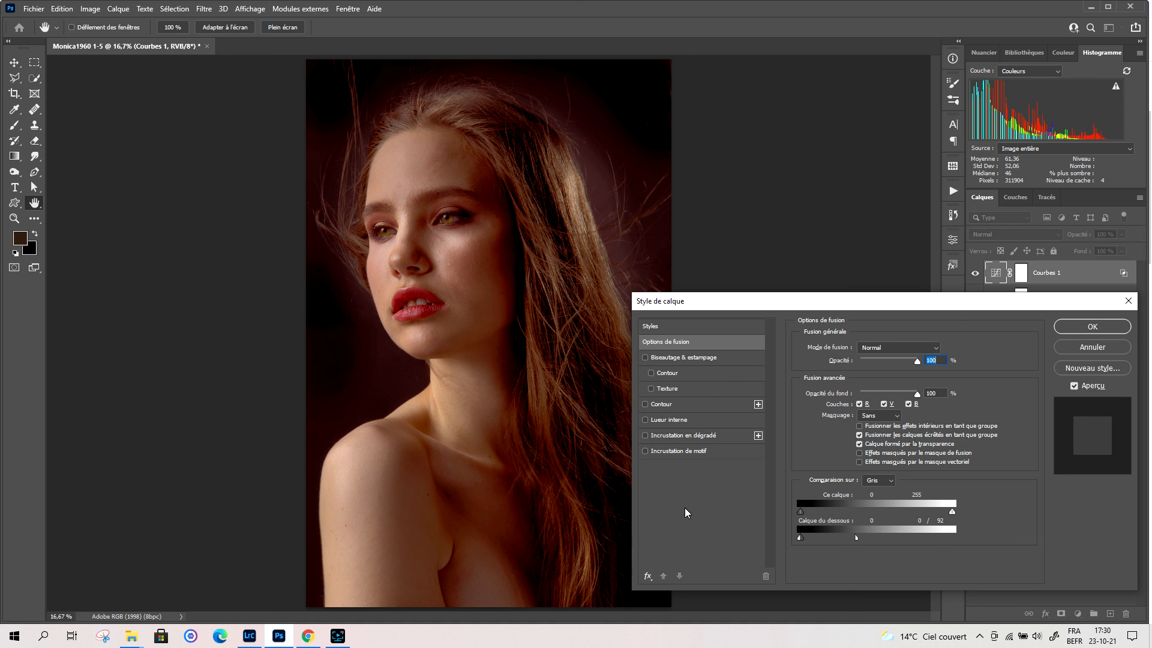
pyautogui.moveTo(857, 536); pyautogui.dragTo(821, 539)
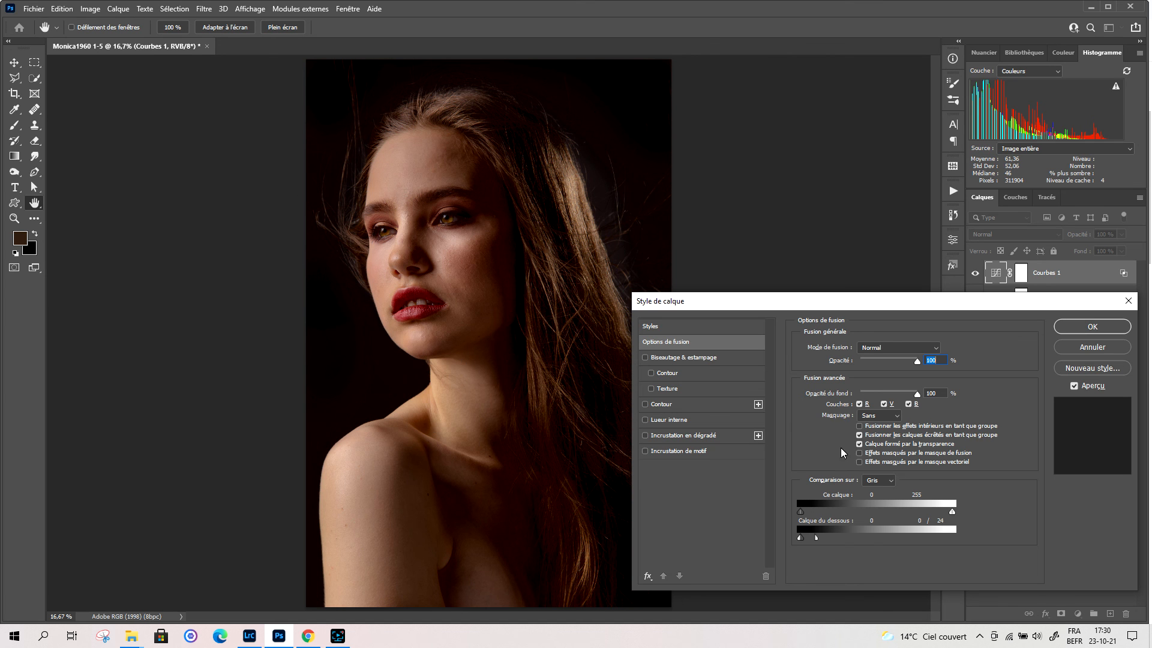
pyautogui.click(1072, 328)
# - Move the midtone point of the Courbes 1 Rouge curve to input 164, output 99, and close the properties
pyautogui.click(996, 275)
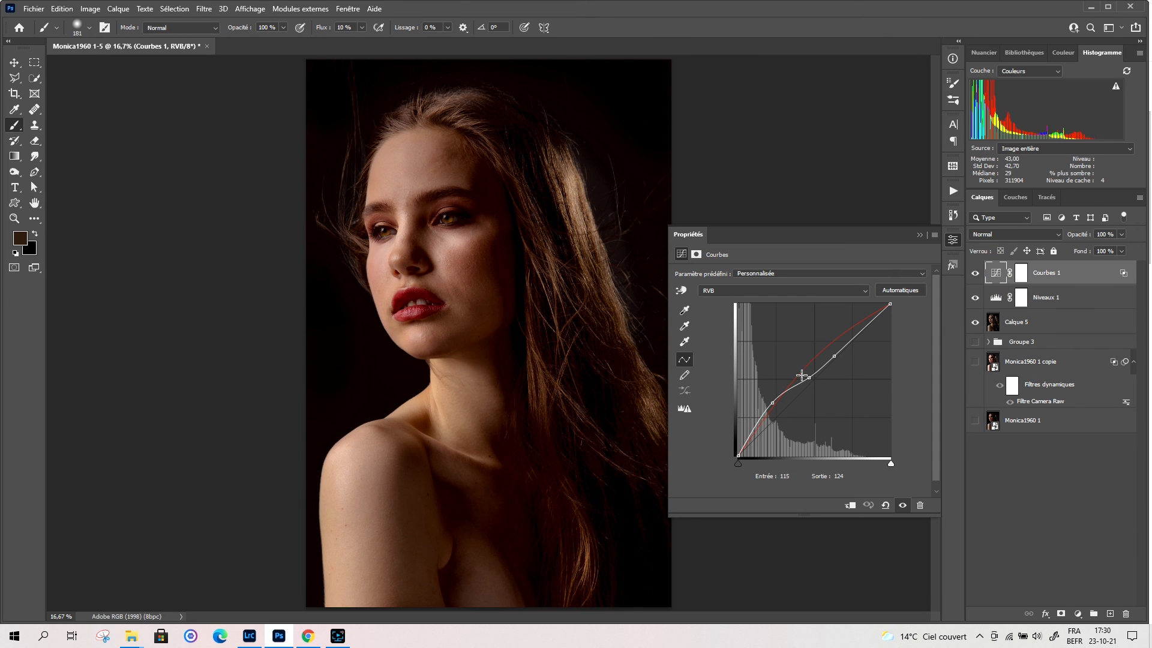
pyautogui.click(801, 371)
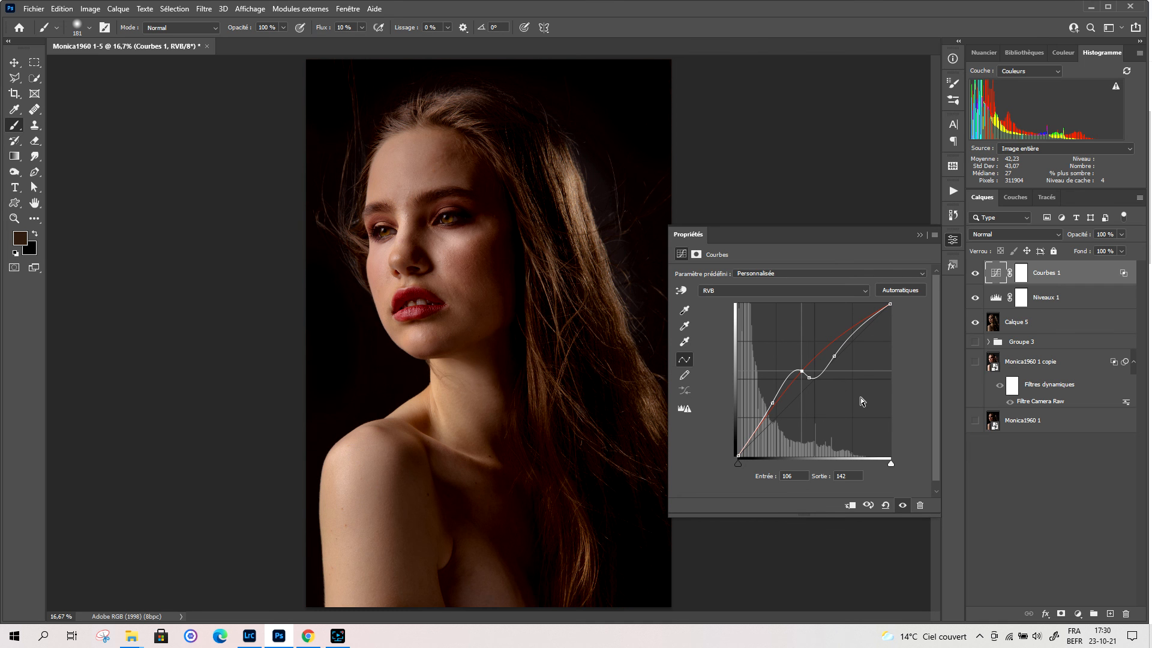
pyautogui.press('Delete')
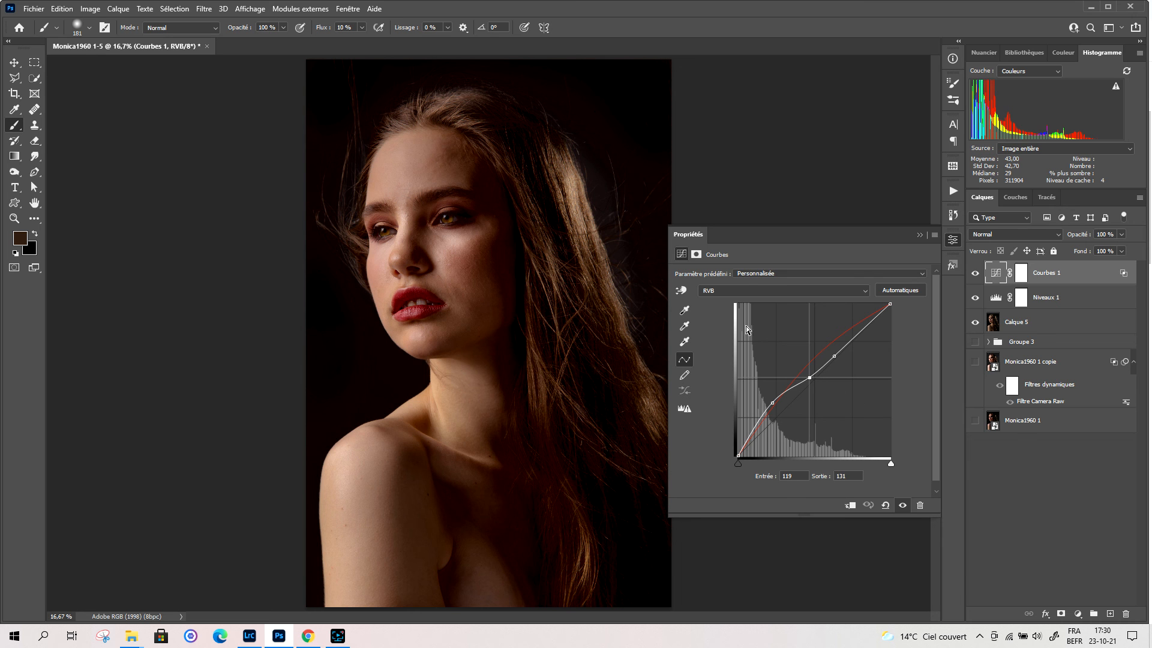
pyautogui.click(749, 292)
pyautogui.click(753, 306)
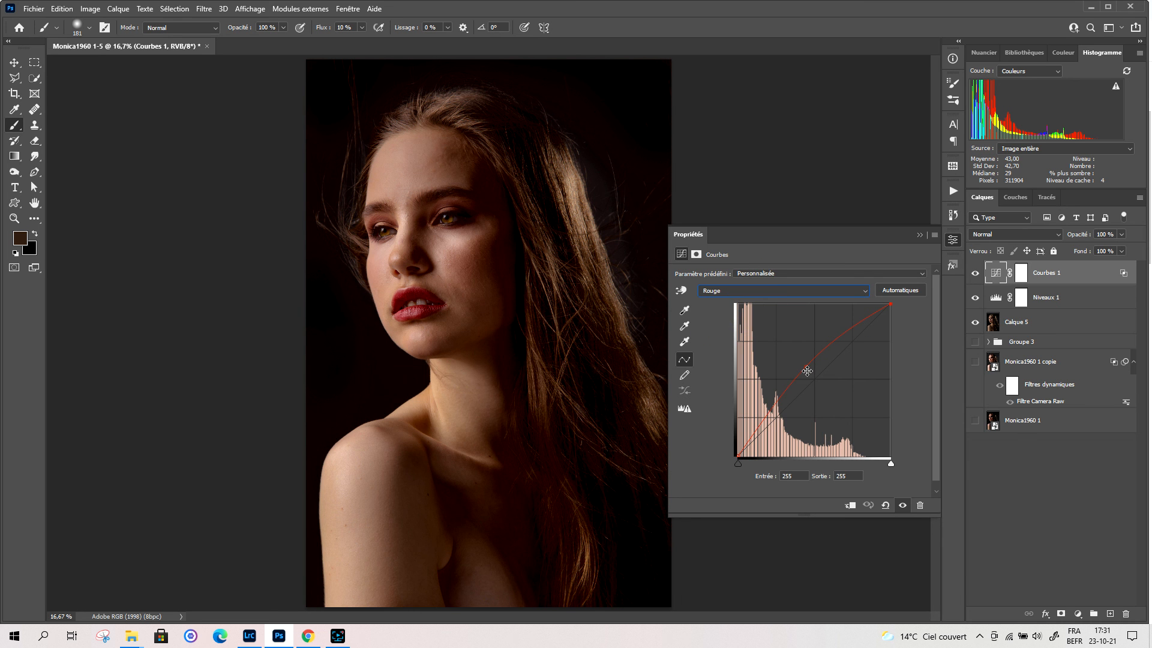
pyautogui.moveTo(806, 368); pyautogui.dragTo(833, 401)
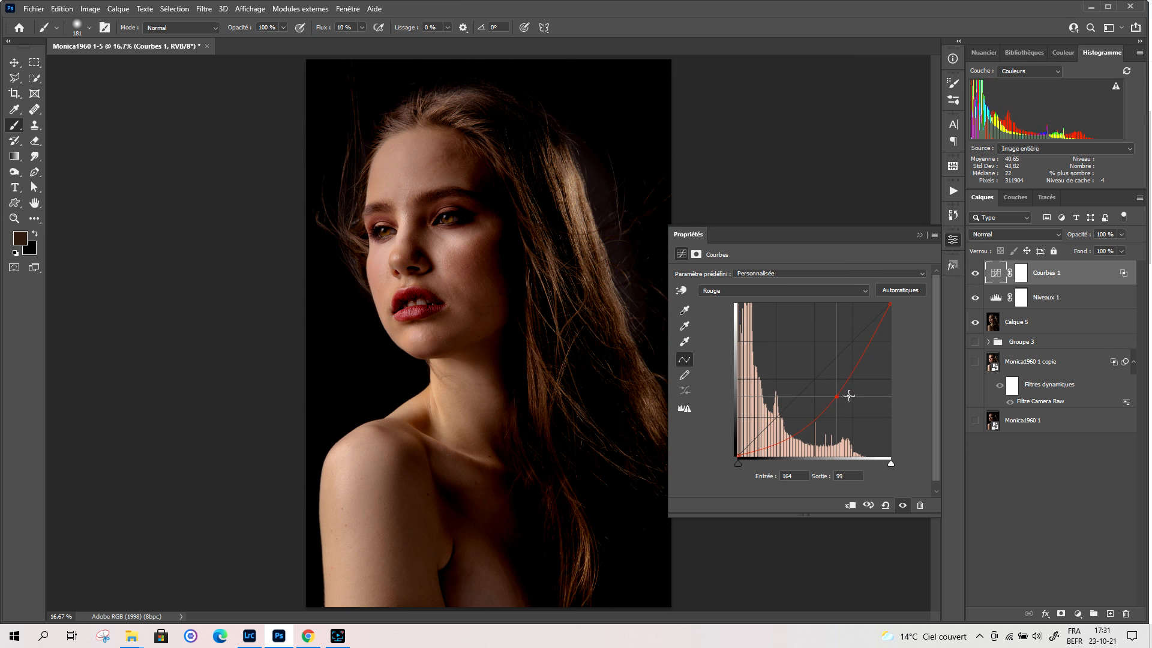
pyautogui.click(918, 237)
# - Toggle the visibility of the Courbes 1 layer to compare the portrait before and after, leaving it visible
pyautogui.click(976, 273)
pyautogui.click(977, 273)
pyautogui.click(977, 273)
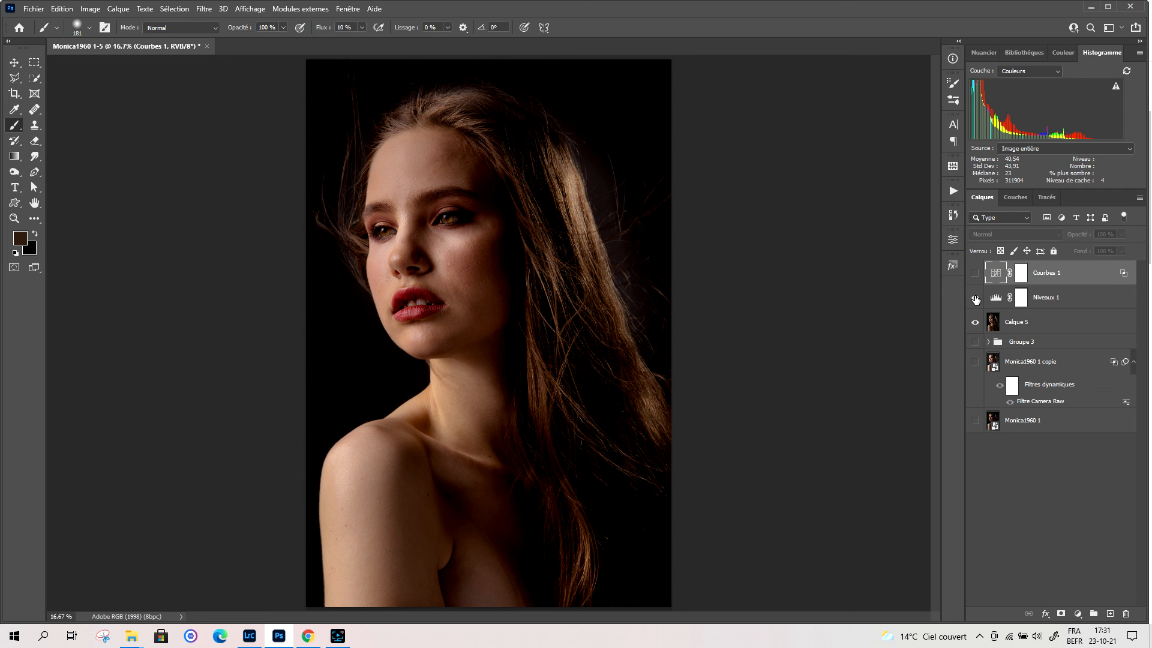
pyautogui.click(975, 274)
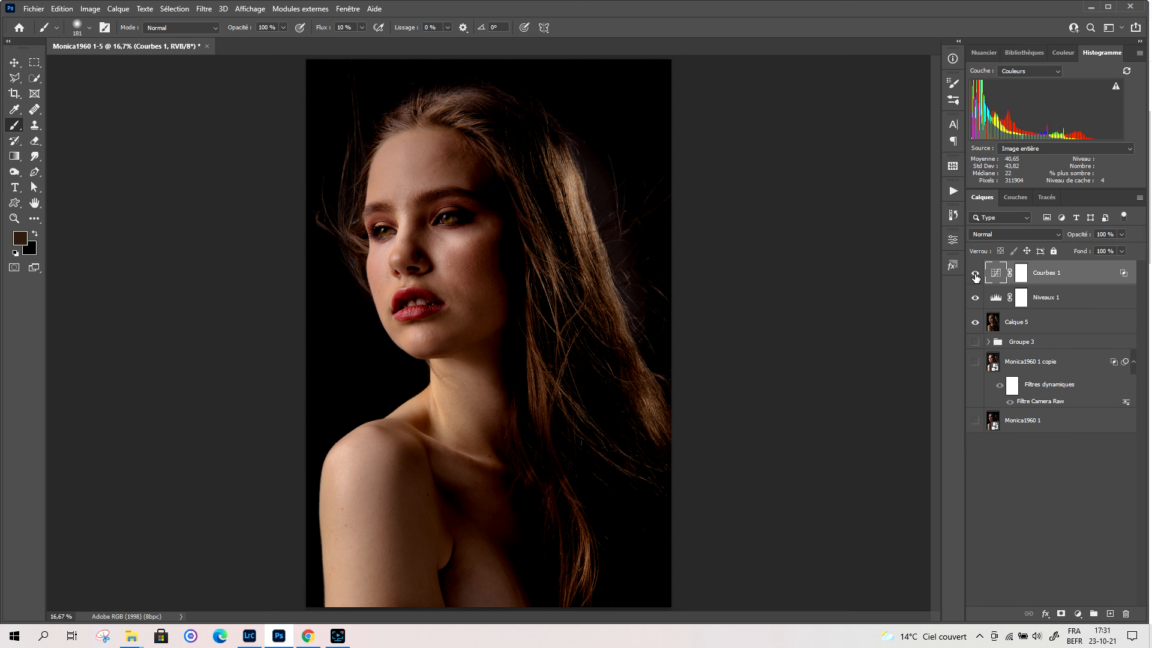
# - Raise the Bleu channel of Courbes 1 with a point at input 115, output 147, and close the properties
pyautogui.doubleClick(996, 273)
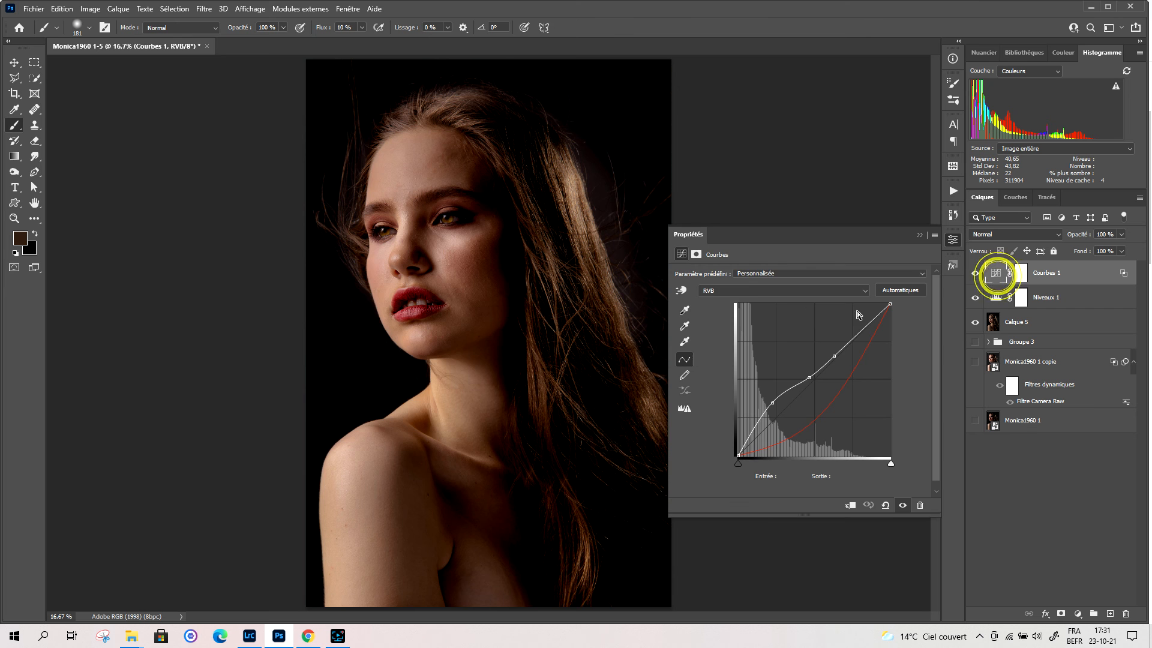
pyautogui.click(782, 291)
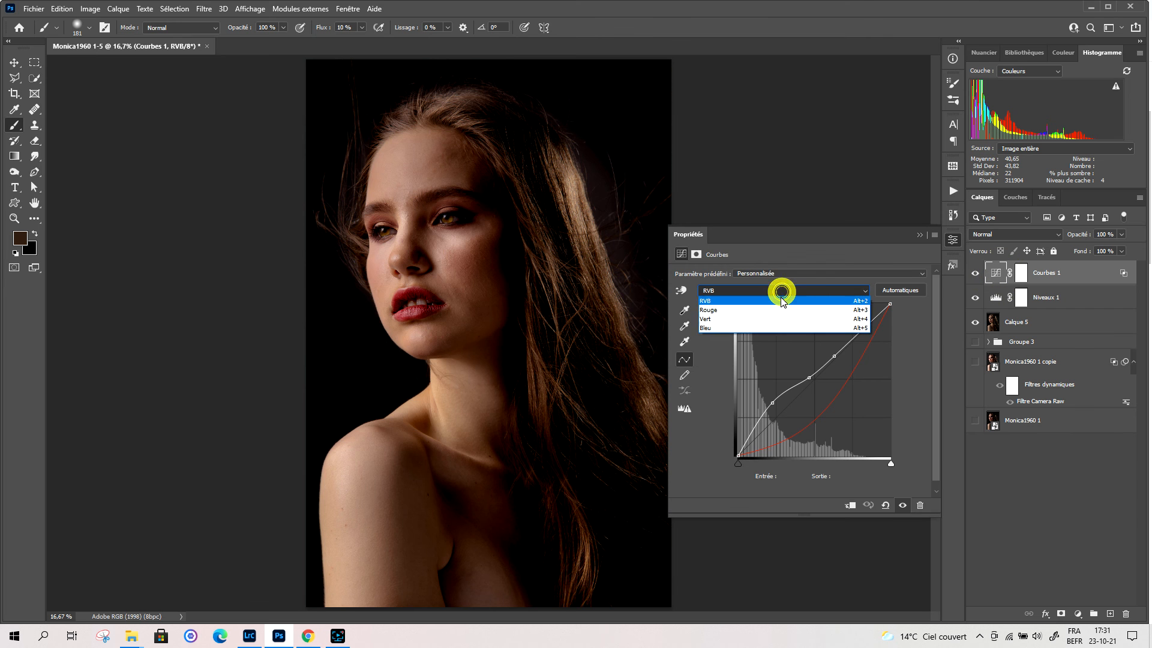
pyautogui.click(772, 327)
pyautogui.moveTo(813, 380); pyautogui.dragTo(807, 368)
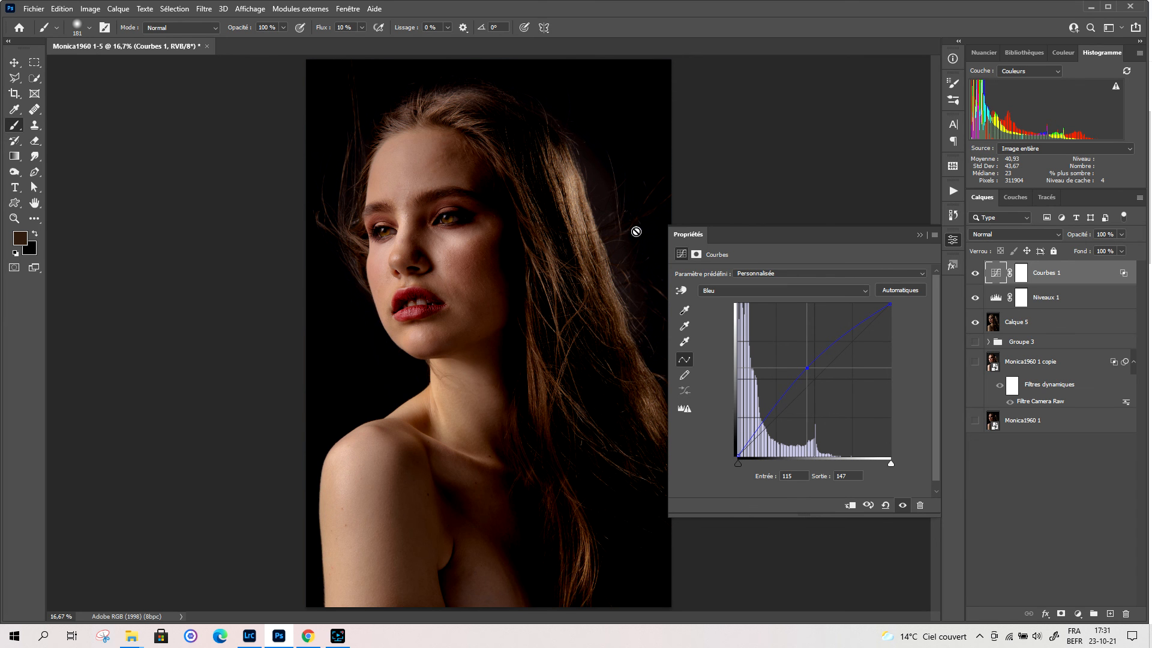
pyautogui.click(919, 238)
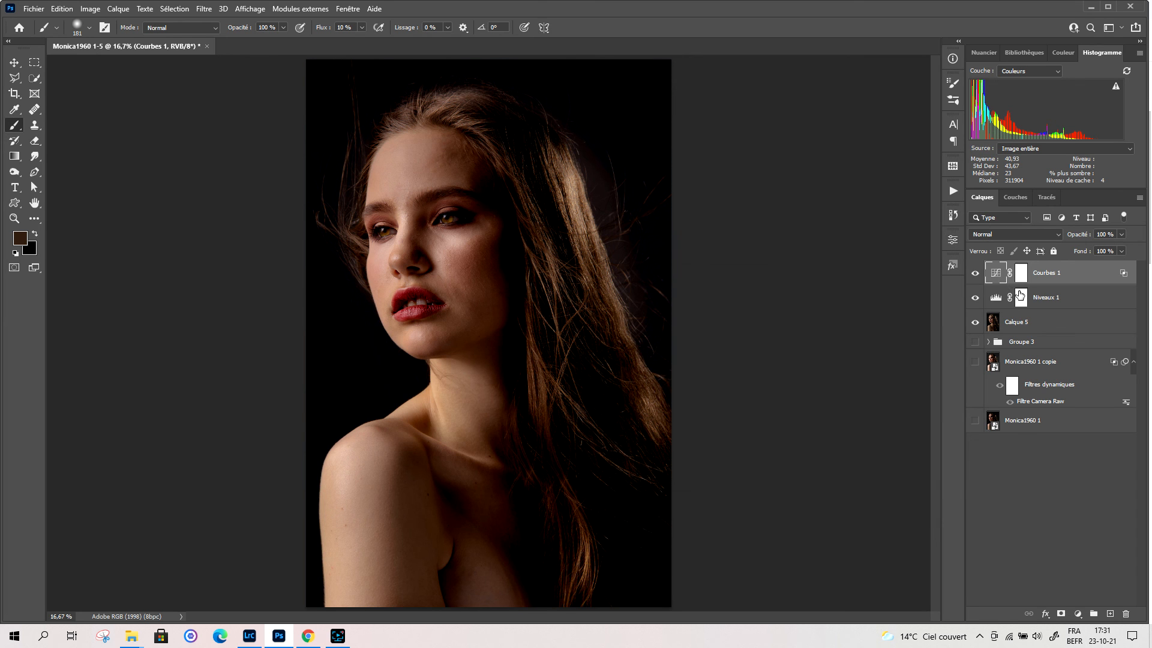
# - In the Courbes 1 blending options, widen the underlying layer's split white slider to 0 / 69 and apply, keeping layer opacity at 100 %
pyautogui.doubleClick(1070, 278)
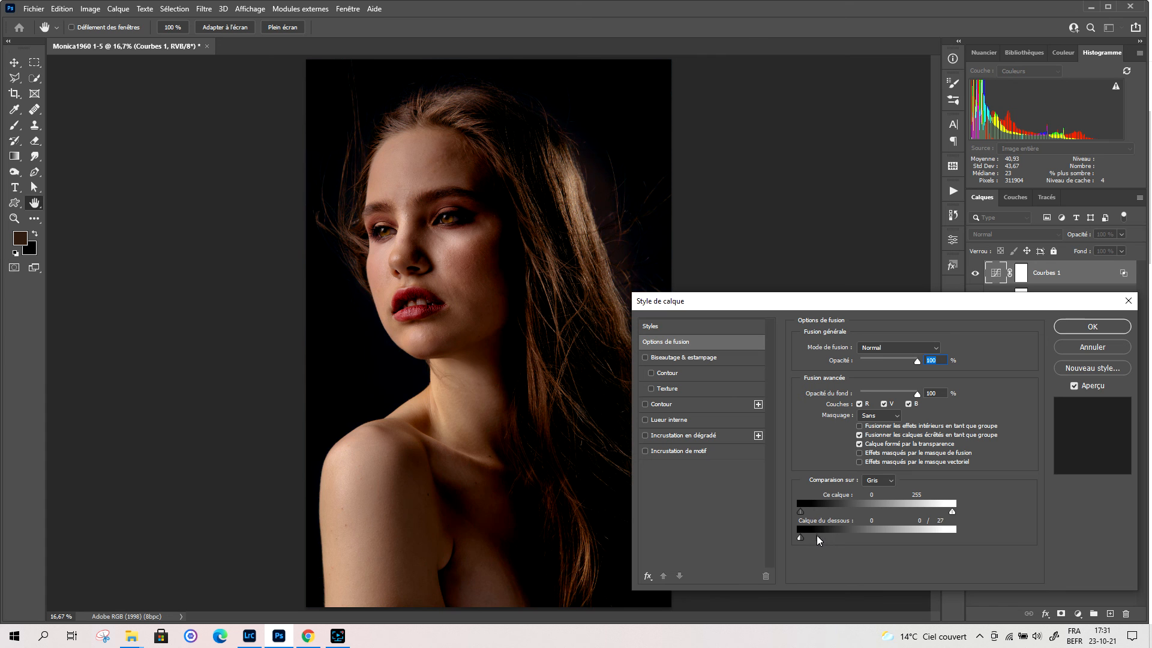
pyautogui.moveTo(829, 535)
pyautogui.mouseDown()
pyautogui.moveTo(869, 531)
pyautogui.moveTo(825, 531)
pyautogui.moveTo(841, 529)
pyautogui.mouseUp()
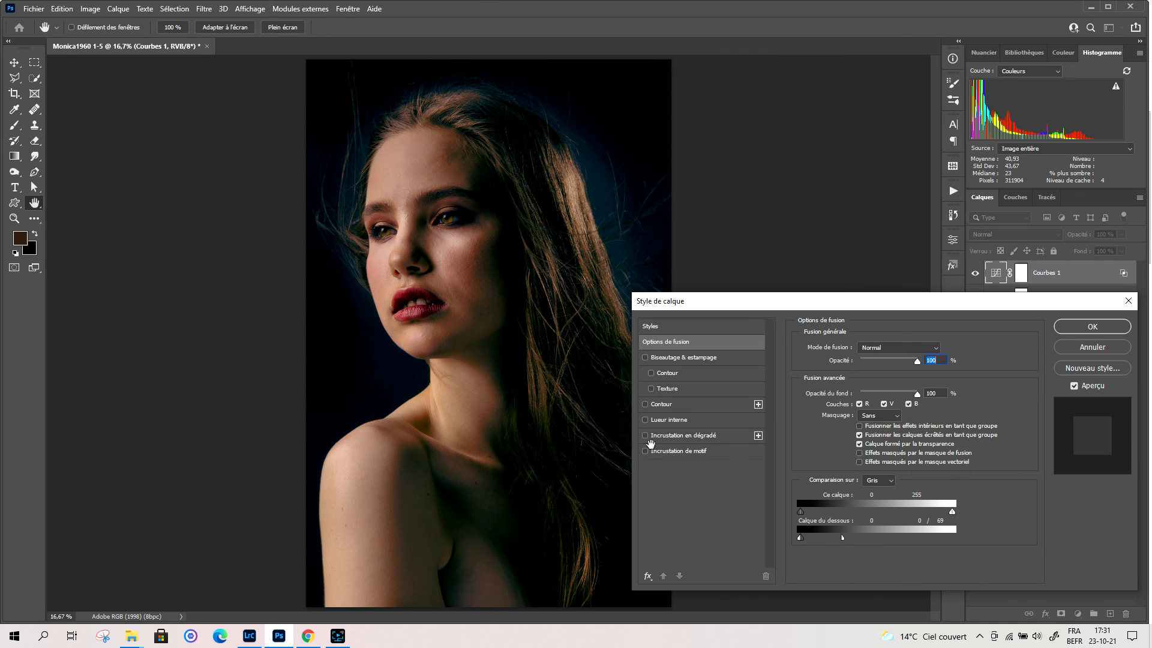
pyautogui.click(1089, 326)
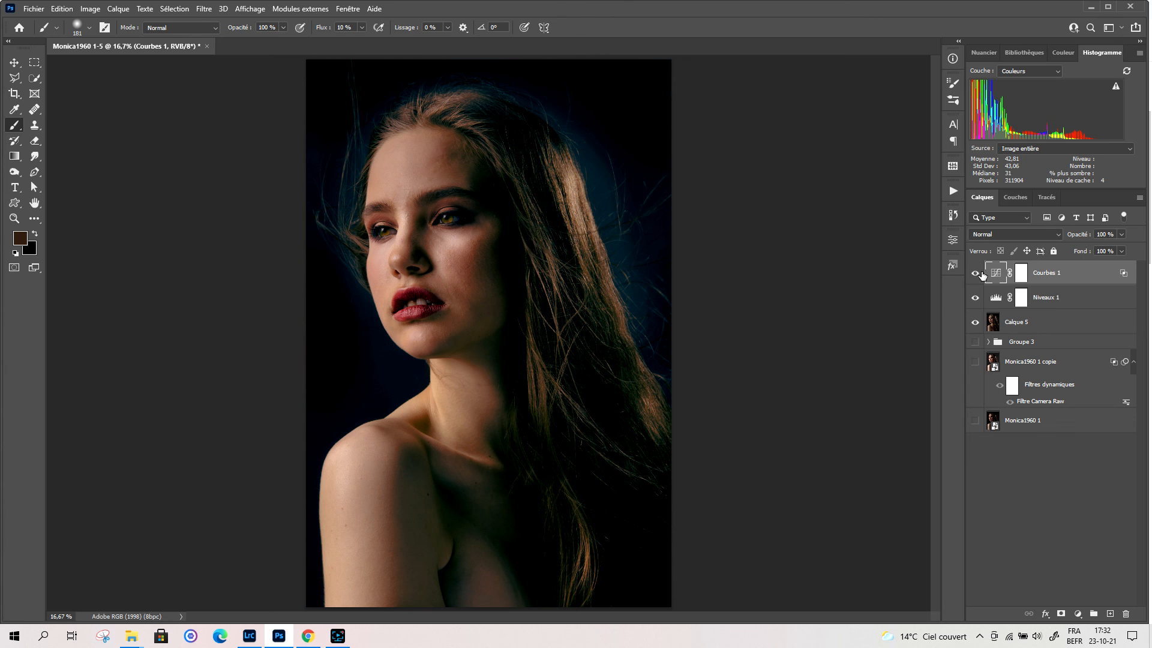
pyautogui.click(1121, 236)
pyautogui.moveTo(1122, 248)
pyautogui.mouseDown()
pyautogui.moveTo(1075, 250)
pyautogui.moveTo(1122, 248)
pyautogui.mouseUp()
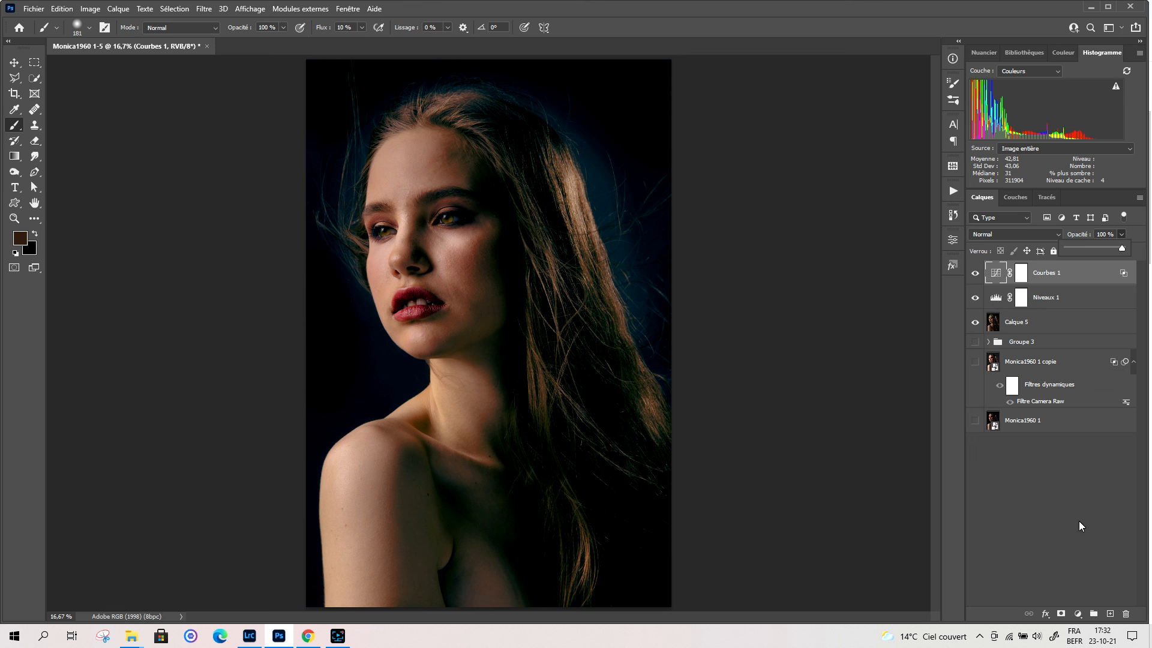
# - Add a second Curves adjustment layer, lower its Bleu channel with a point at input 132, output 98, and close the properties
pyautogui.click(1077, 615)
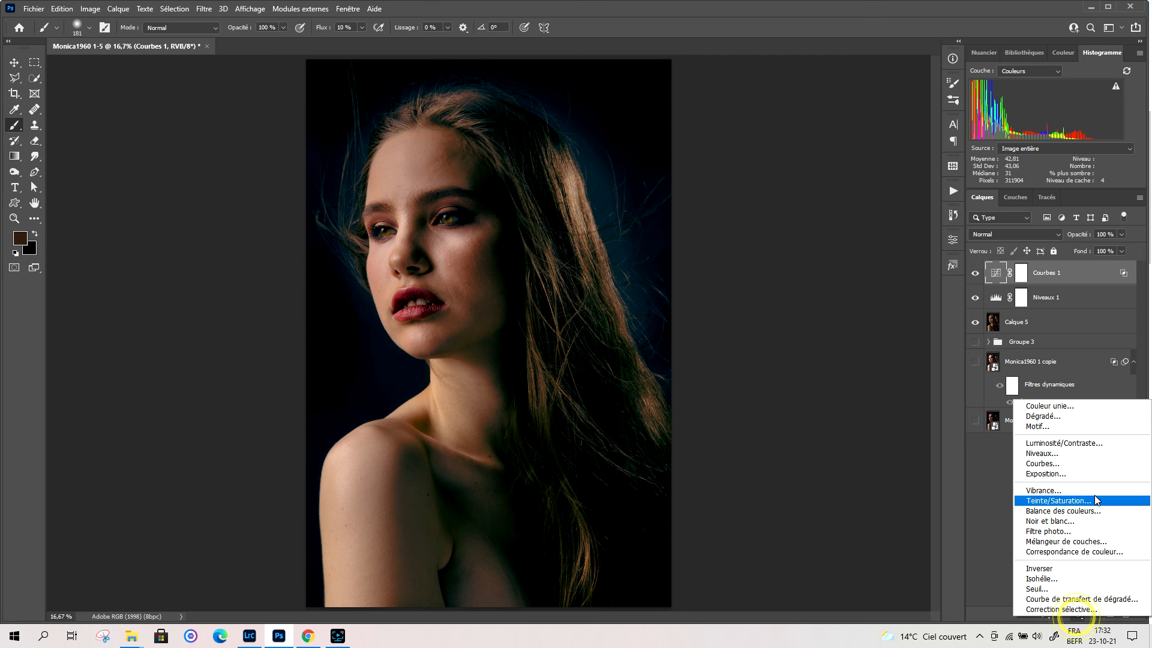
pyautogui.click(1096, 465)
pyautogui.click(786, 289)
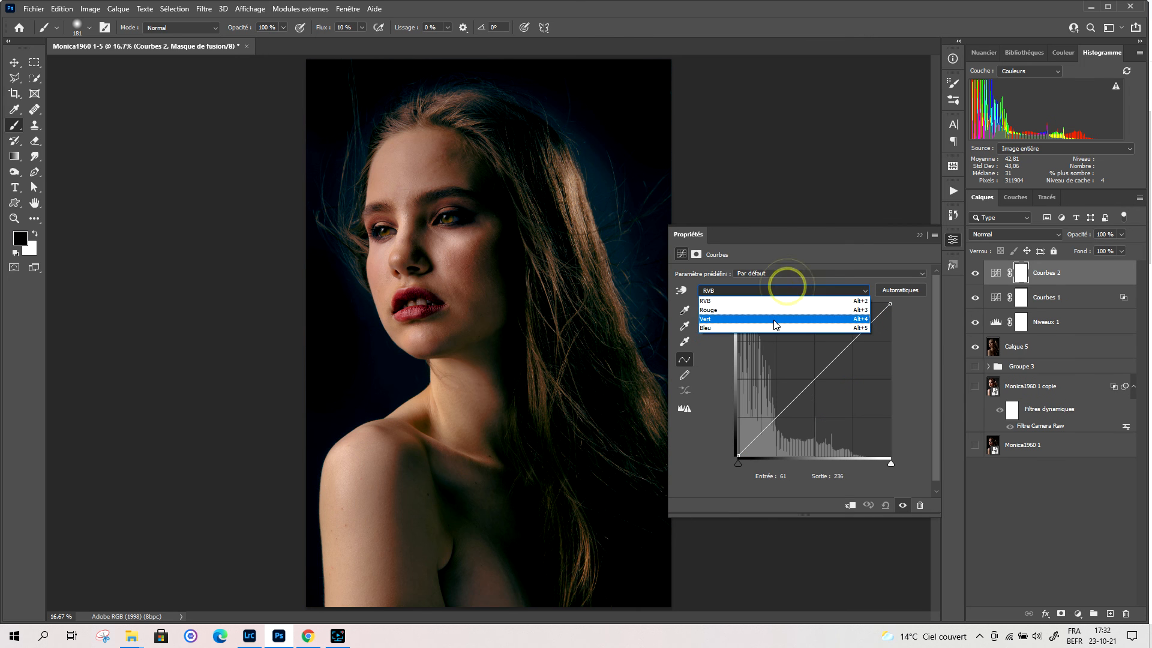
pyautogui.click(772, 328)
pyautogui.click(804, 389)
pyautogui.moveTo(804, 389); pyautogui.dragTo(817, 398)
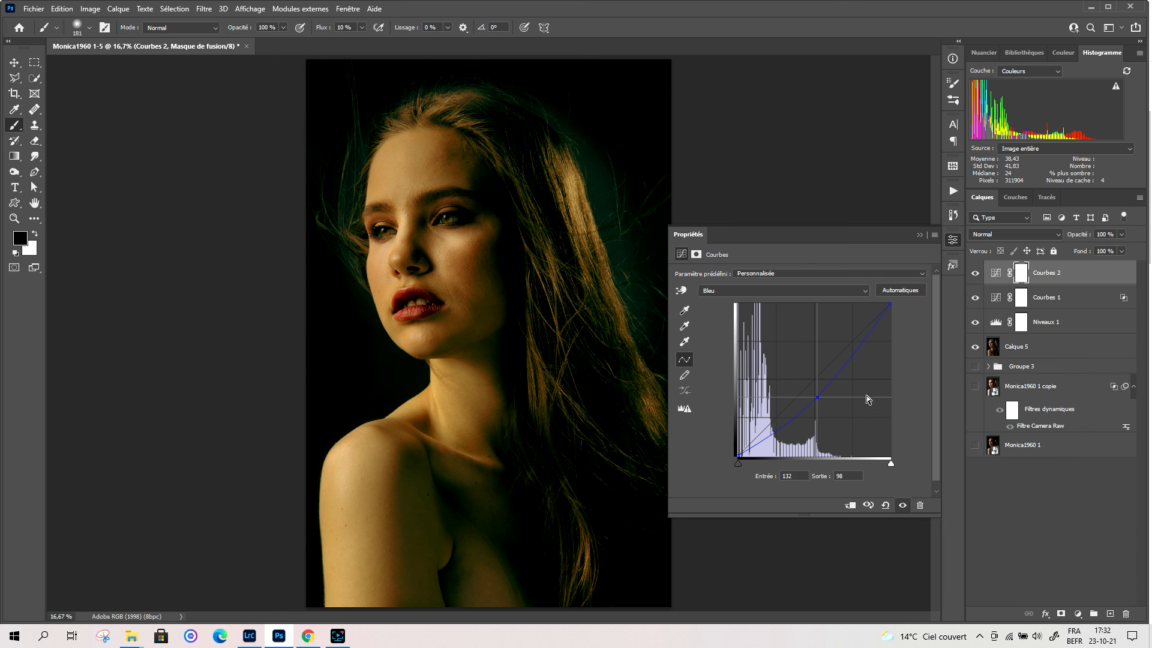
pyautogui.click(920, 235)
# - In the Courbes 2 blending options, try the underlying layer's black slider at 93 and 124, split it to 70 / 175, and apply
pyautogui.click(1053, 273)
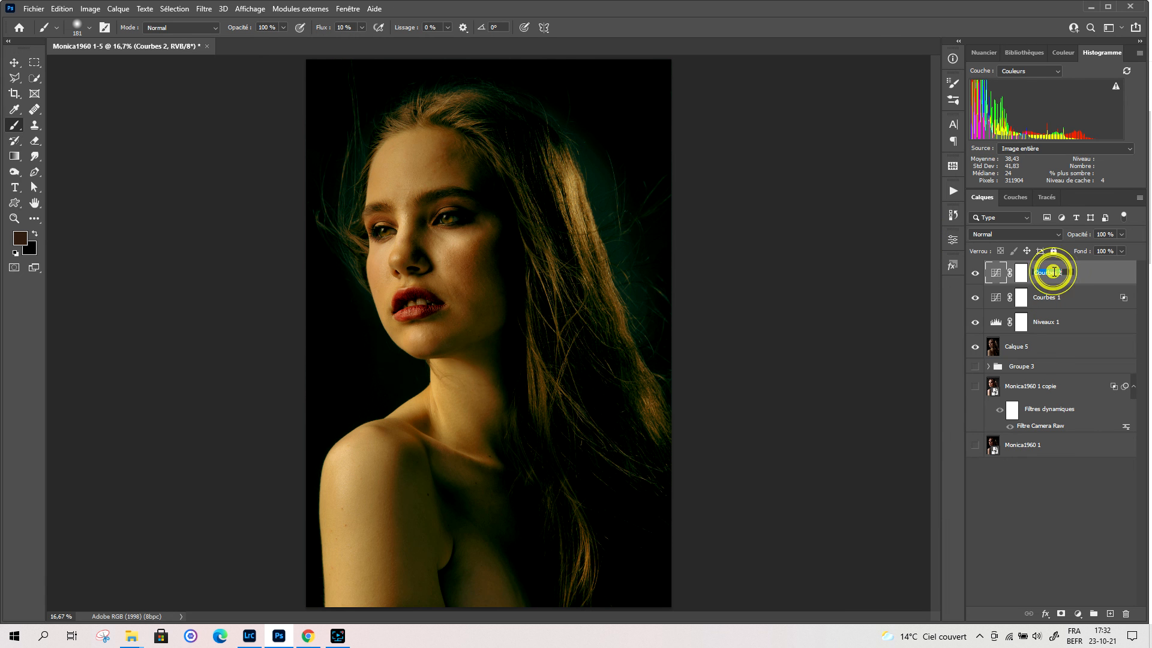
pyautogui.click(1104, 273)
pyautogui.doubleClick(1104, 273)
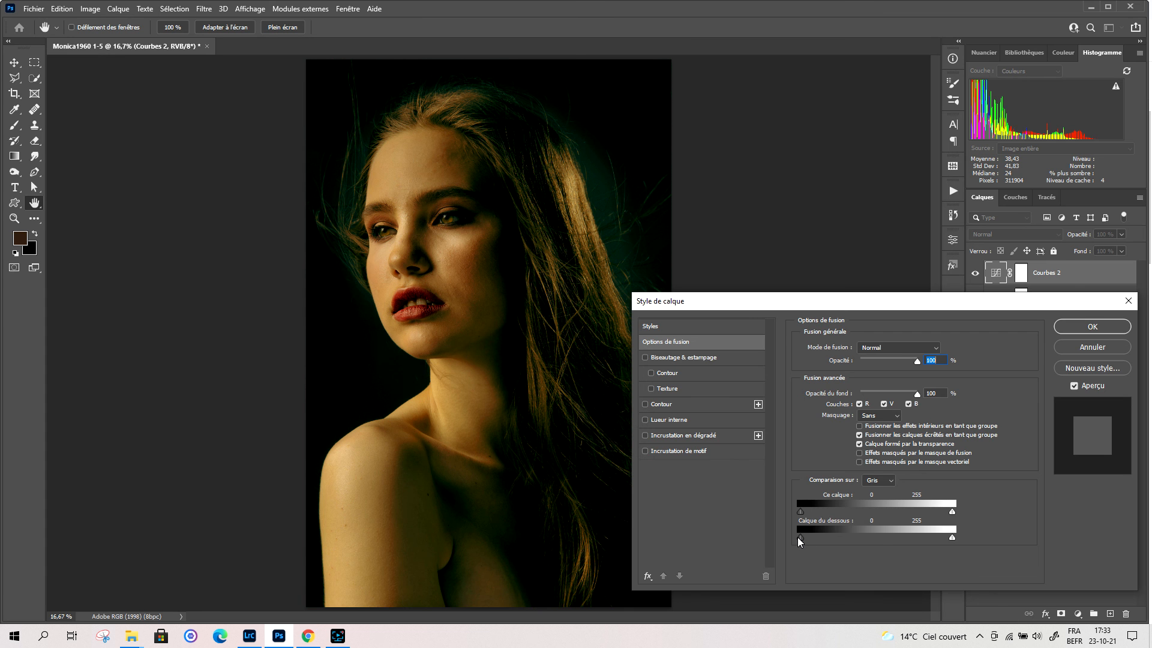
pyautogui.moveTo(799, 539); pyautogui.dragTo(846, 540)
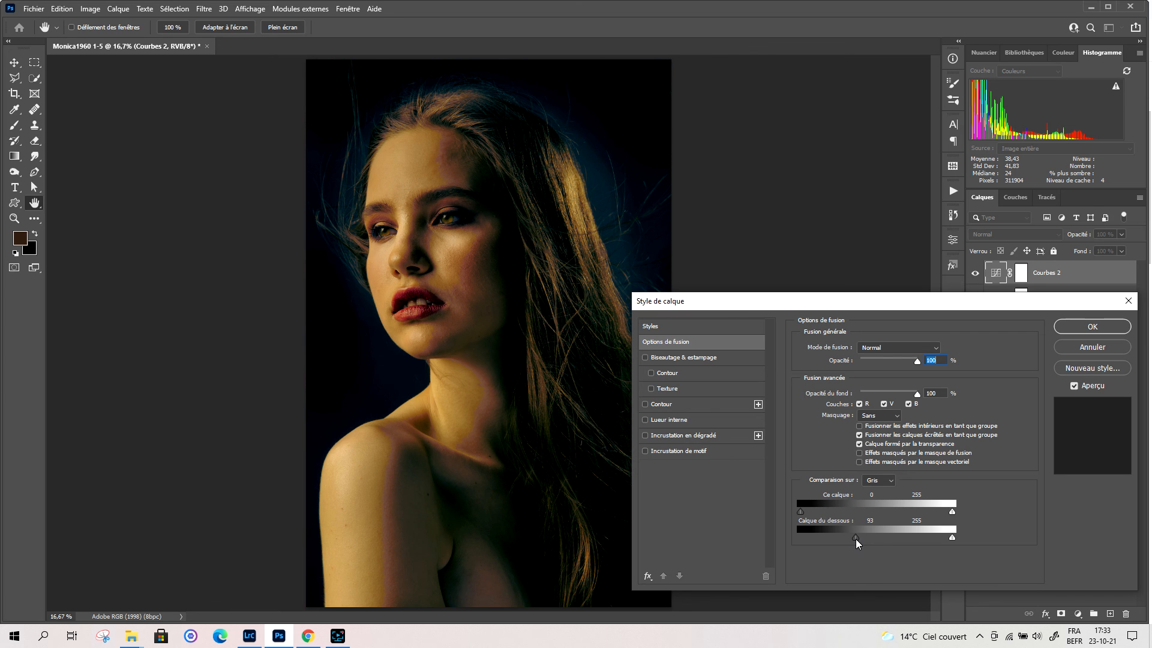
pyautogui.press('alt')
pyautogui.moveTo(858, 537); pyautogui.dragTo(889, 537)
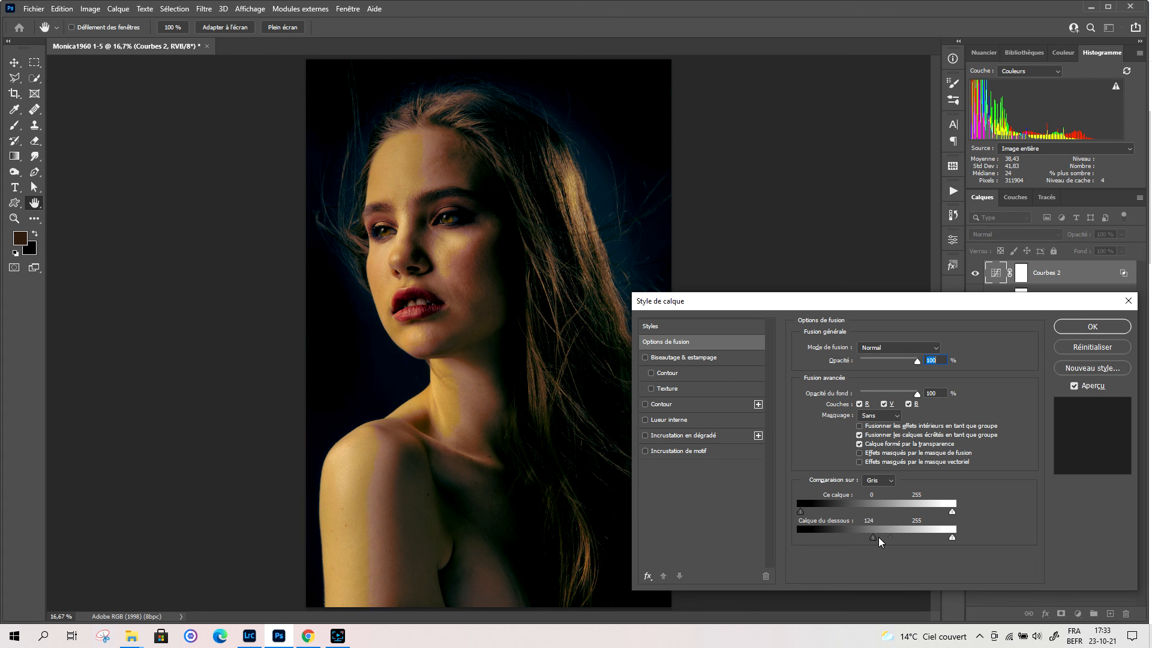
pyautogui.moveTo(889, 539); pyautogui.dragTo(847, 540)
pyautogui.press('alt')
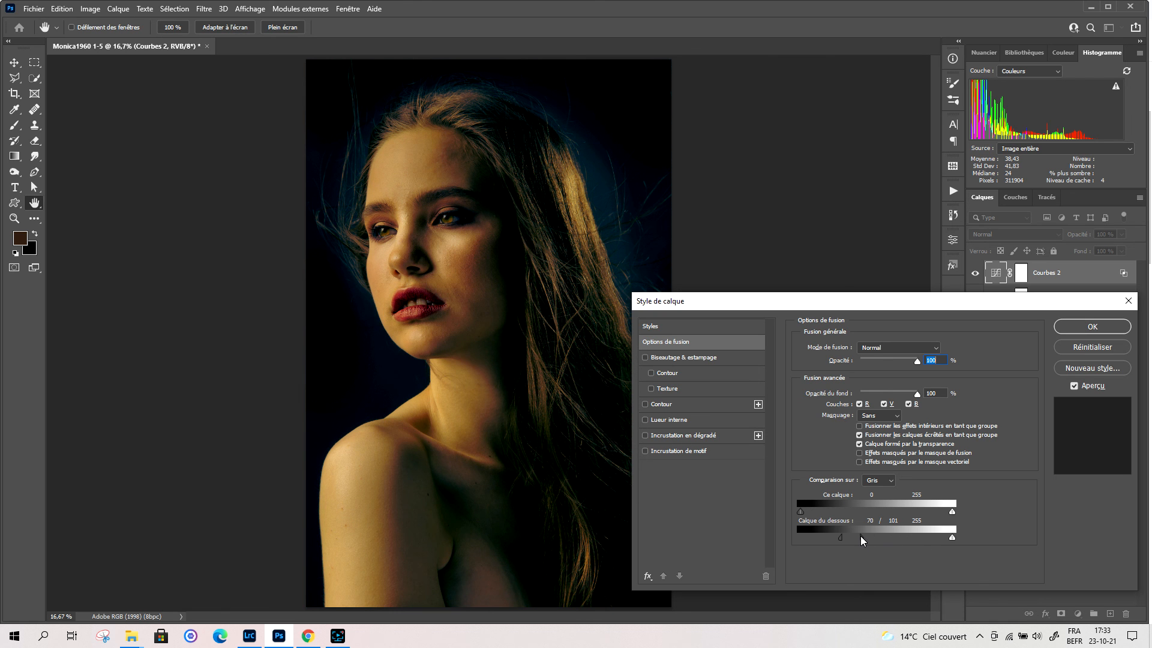
pyautogui.moveTo(865, 535); pyautogui.dragTo(871, 535)
pyautogui.press('alt')
pyautogui.moveTo(868, 538); pyautogui.dragTo(896, 545)
pyautogui.click(1084, 327)
# - Toggle the visibility of the Courbes 2 layer to compare the portrait with and without it, leaving it visible
pyautogui.click(975, 274)
pyautogui.click(975, 275)
pyautogui.click(975, 275)
pyautogui.click(975, 275)
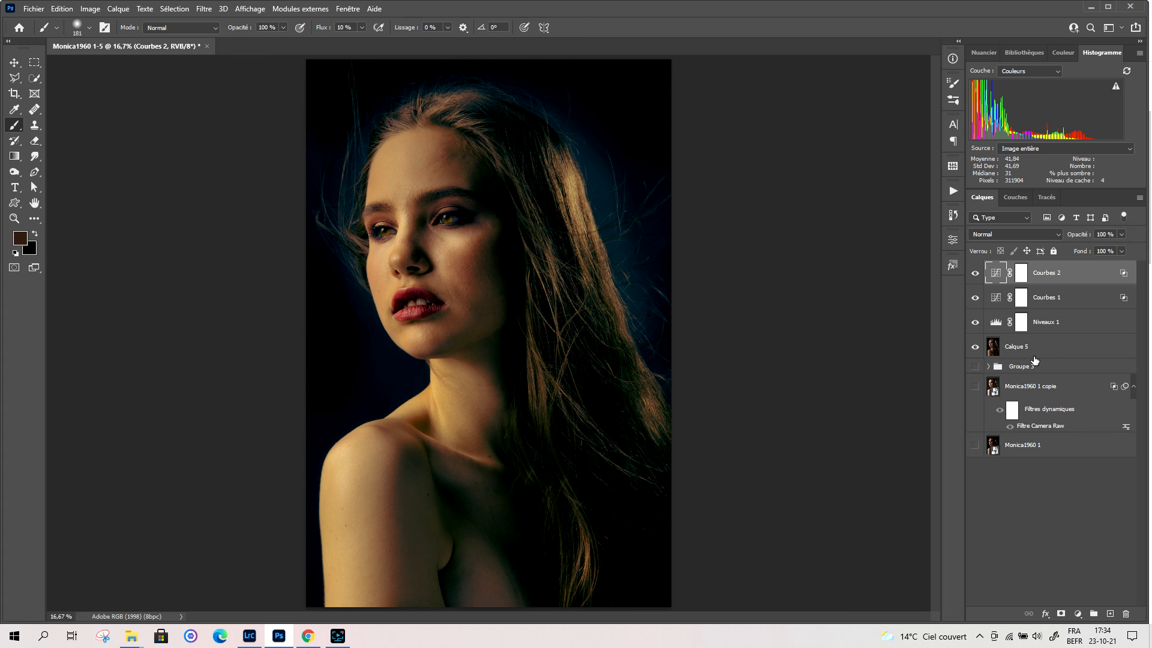
# - In the Courbes 2 blending options, split the underlying layer's white slider to 88 / 223, lower its darker half slightly, apply, and hide the layer
pyautogui.click(1045, 613)
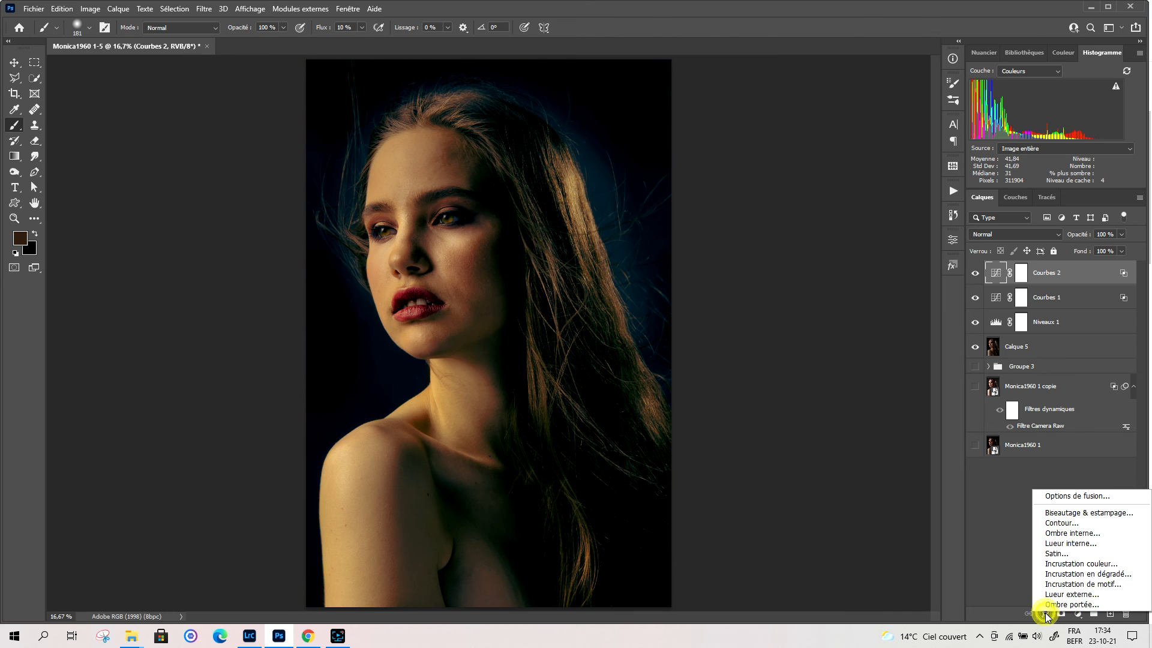
pyautogui.click(1056, 501)
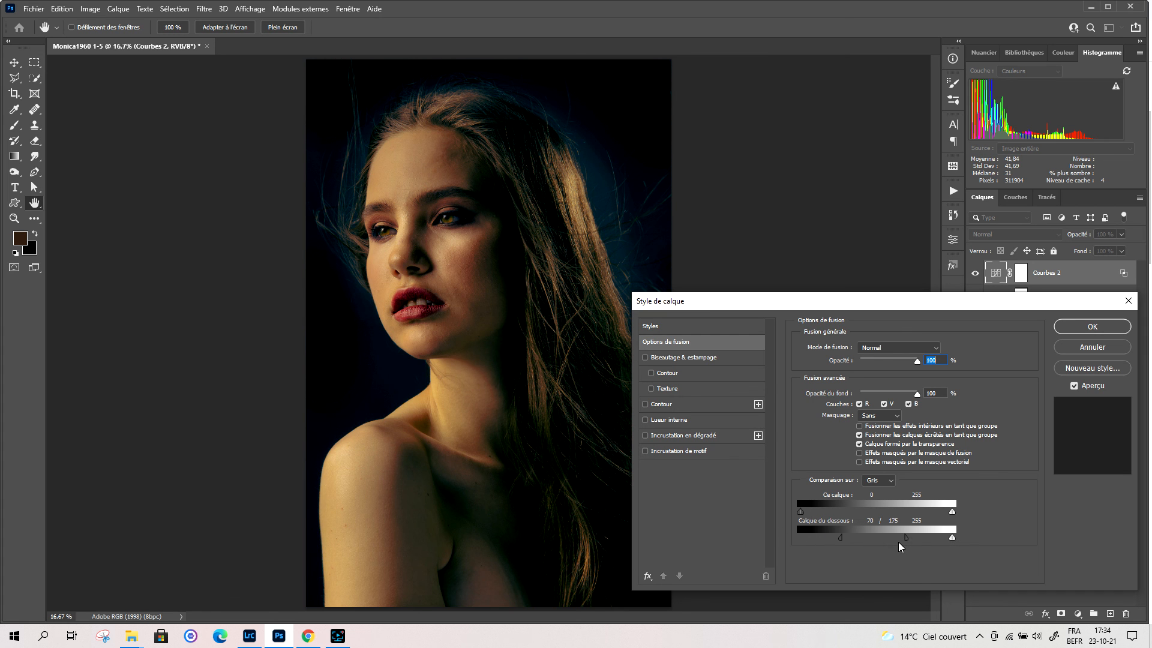
pyautogui.moveTo(951, 541); pyautogui.dragTo(949, 541)
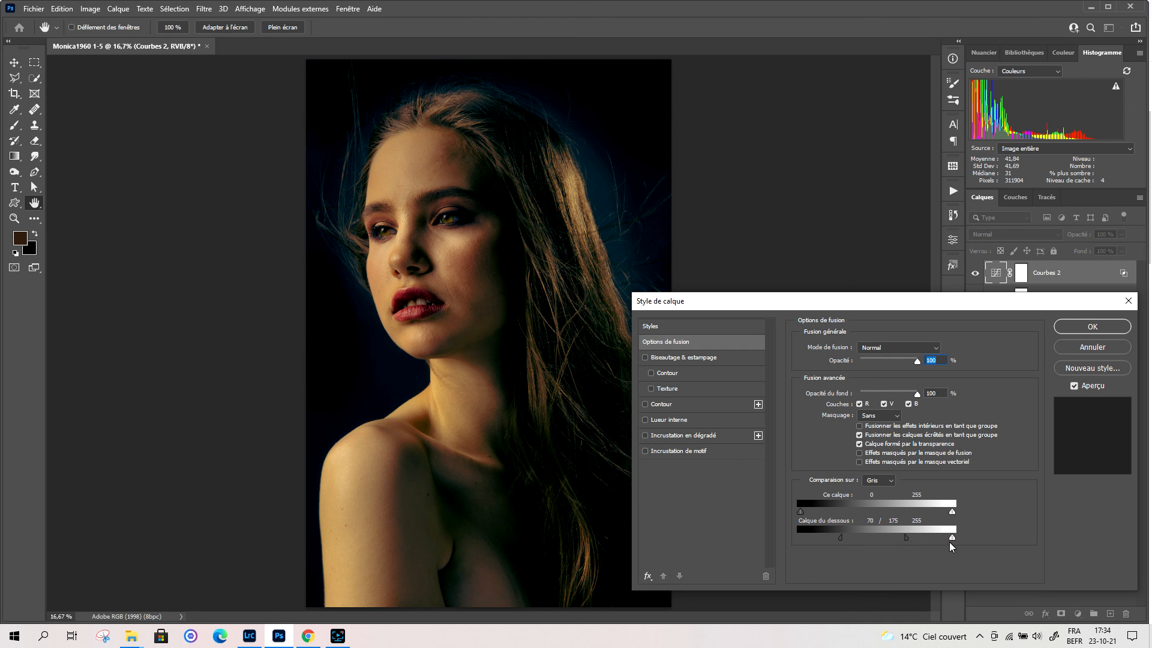
pyautogui.press('alt')
pyautogui.moveTo(949, 538); pyautogui.dragTo(928, 538)
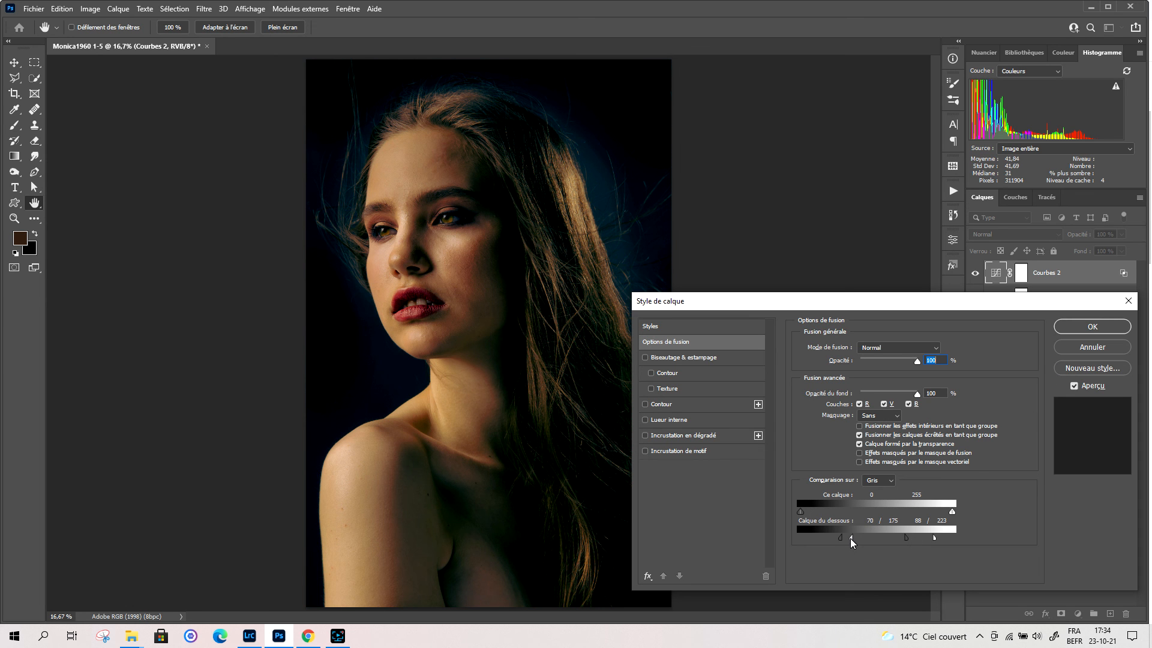
pyautogui.moveTo(850, 538); pyautogui.dragTo(844, 539)
pyautogui.click(1089, 329)
pyautogui.click(975, 276)
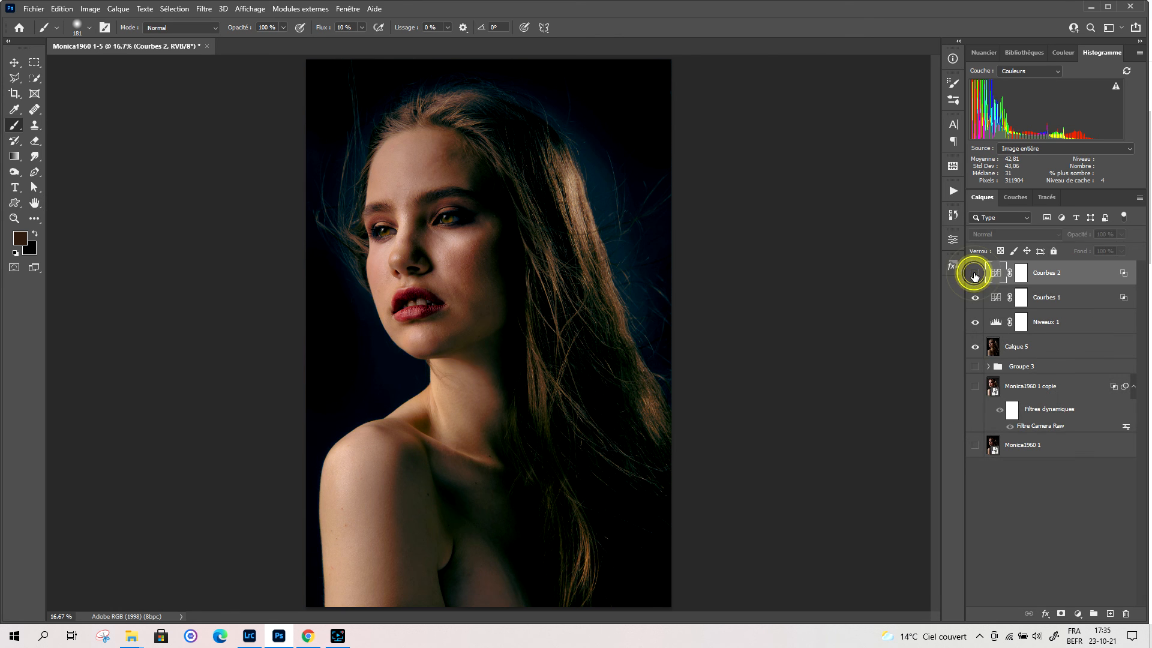